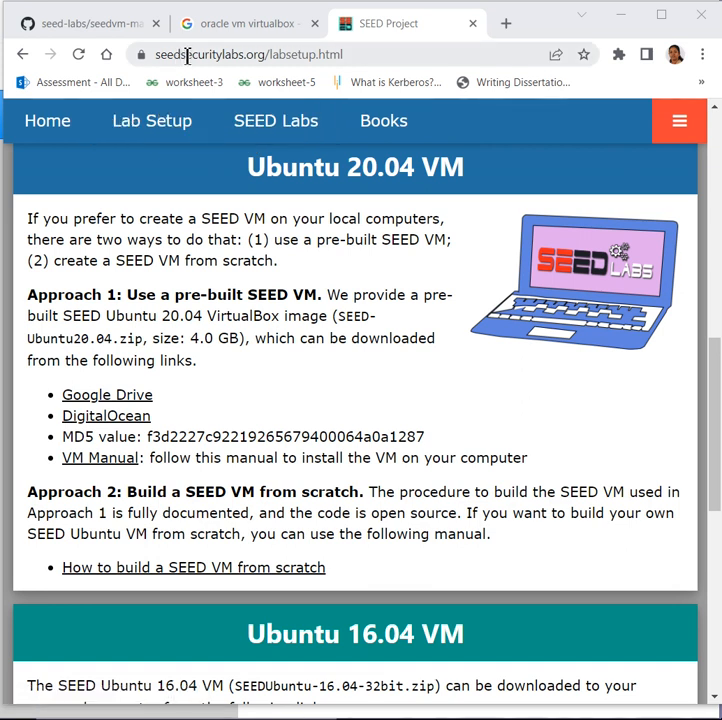
# Step: Open the Lab Setup page of the SEED Labs website and review the Ubuntu 20.04 VM section
pyautogui.doubleClick(187, 55)
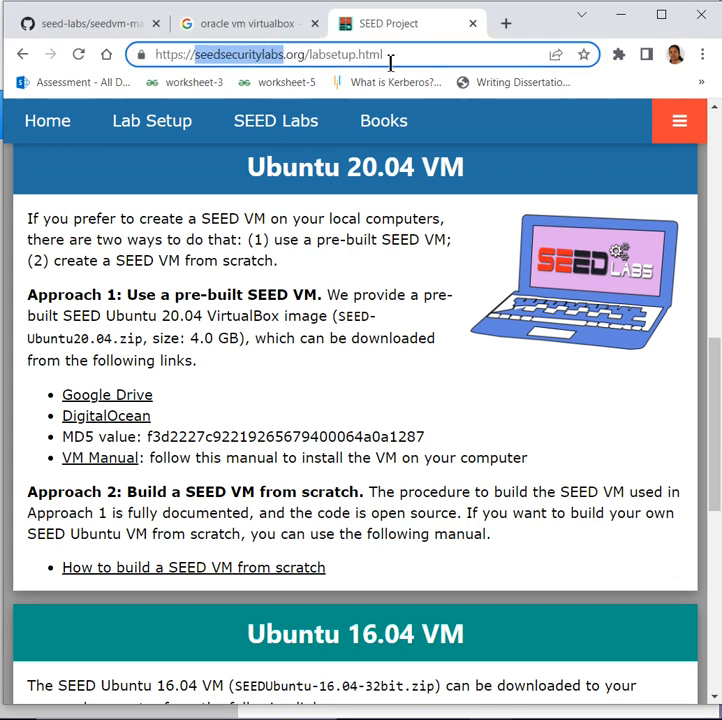
pyautogui.click(155, 128)
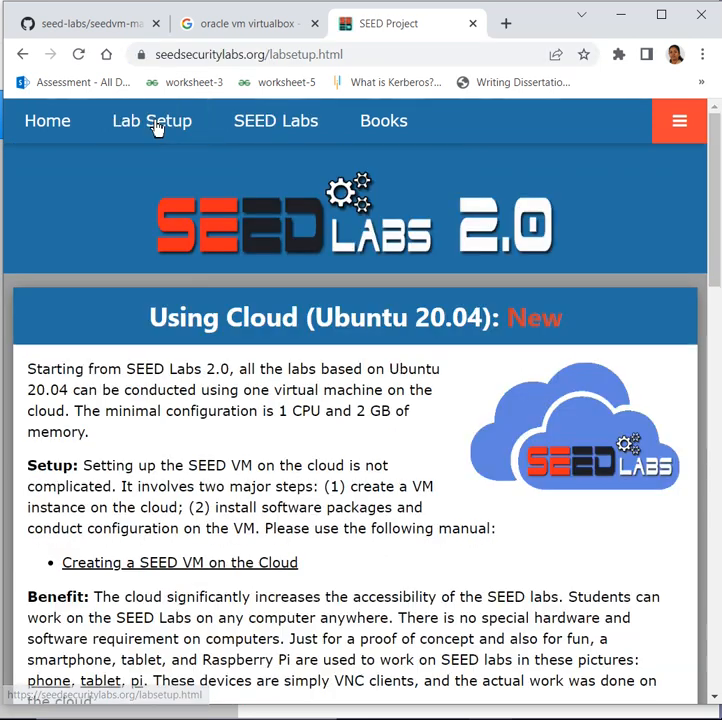
pyautogui.scroll(-2, 215, 273)
pyautogui.scroll(-5, 218, 273)
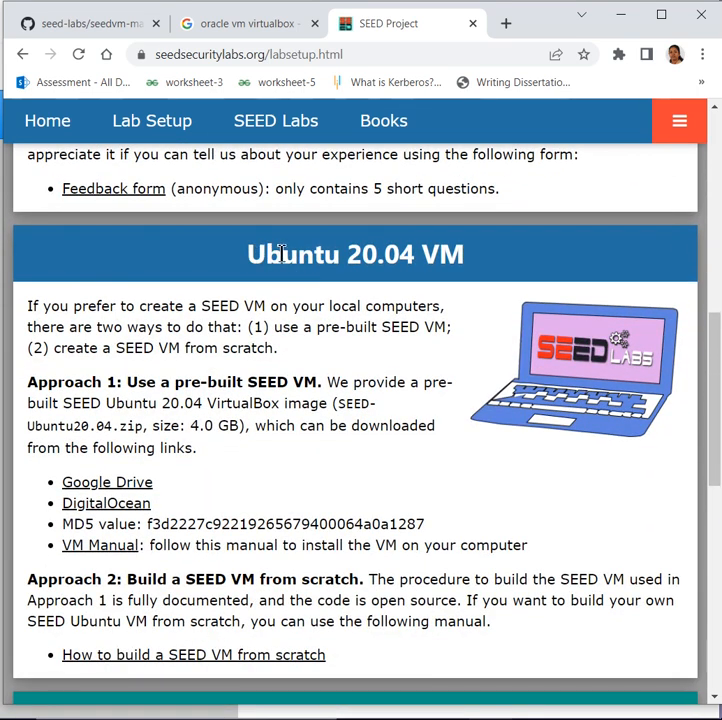
pyautogui.moveTo(247, 254); pyautogui.dragTo(468, 277)
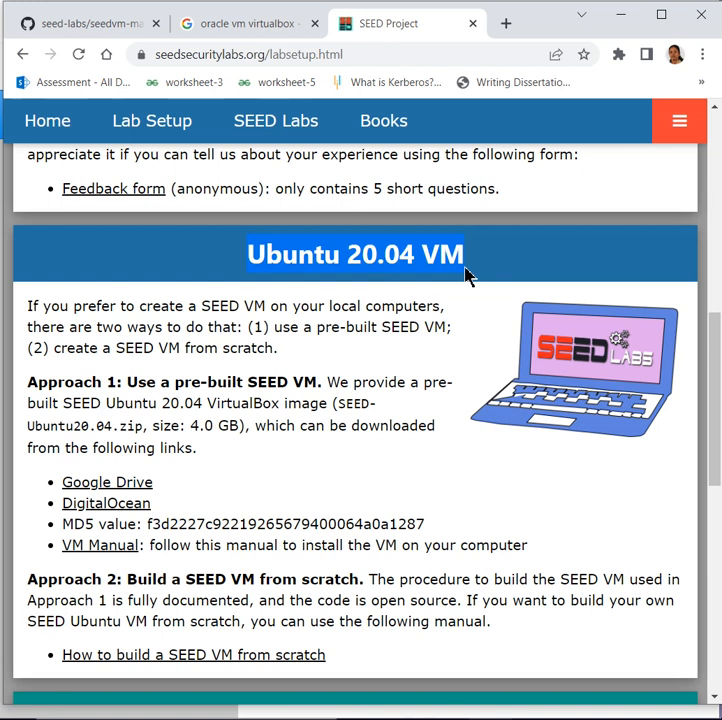
pyautogui.scroll(-1, 466, 276)
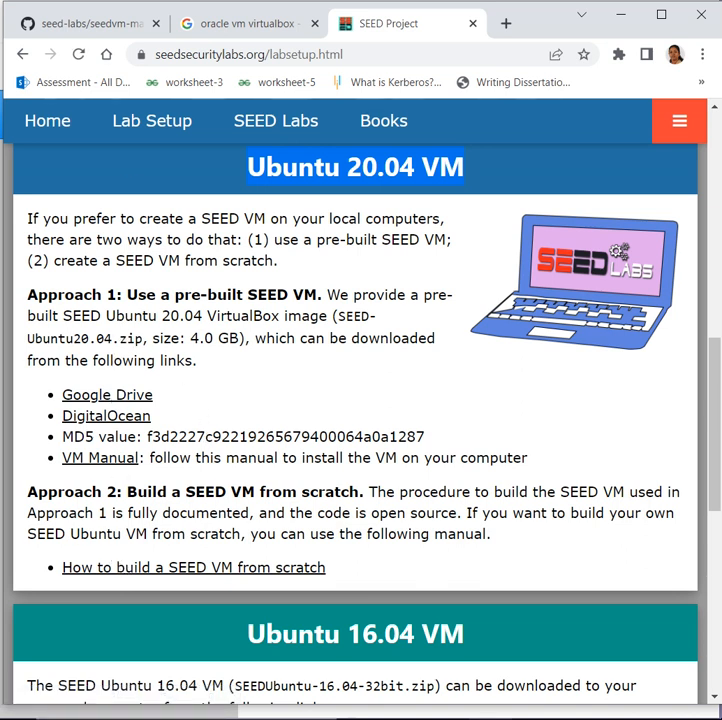
# Step: Open the Oracle VM VirtualBox website from the search results, review its home page, and return to the SEED Project page
pyautogui.click(235, 31)
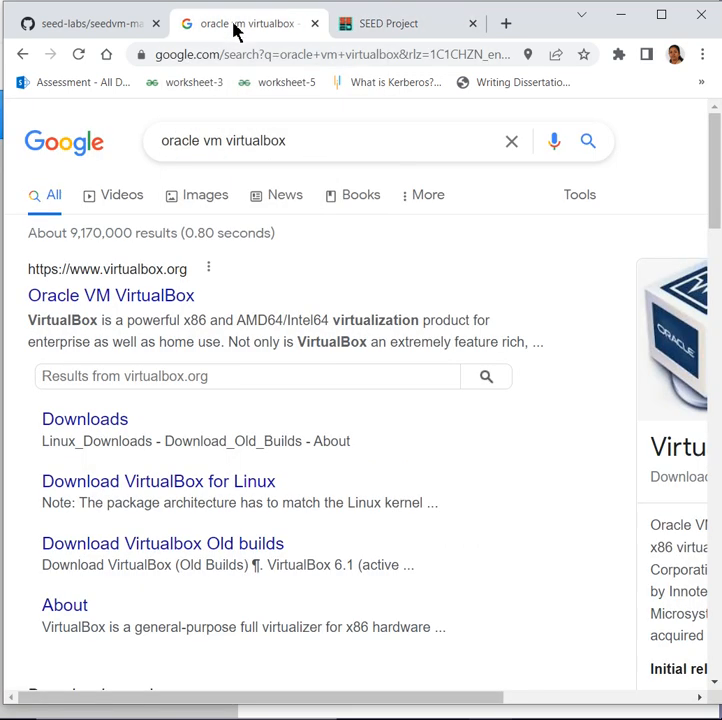
pyautogui.click(176, 298)
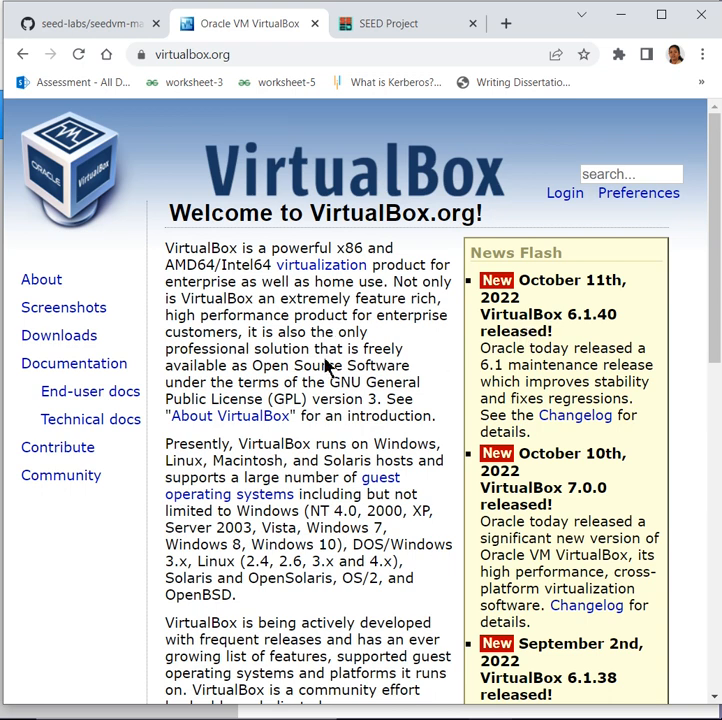
pyautogui.moveTo(362, 477); pyautogui.dragTo(248, 497)
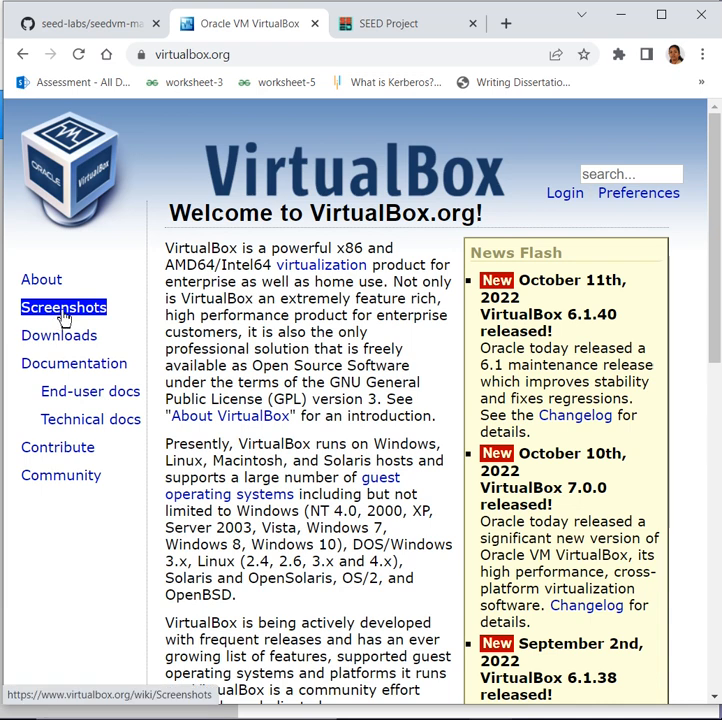
pyautogui.click(98, 285)
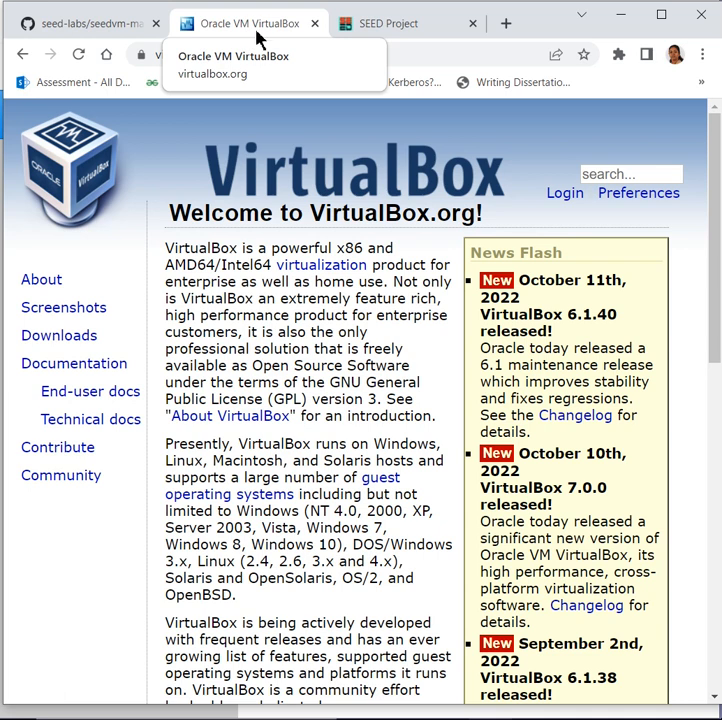
pyautogui.click(384, 26)
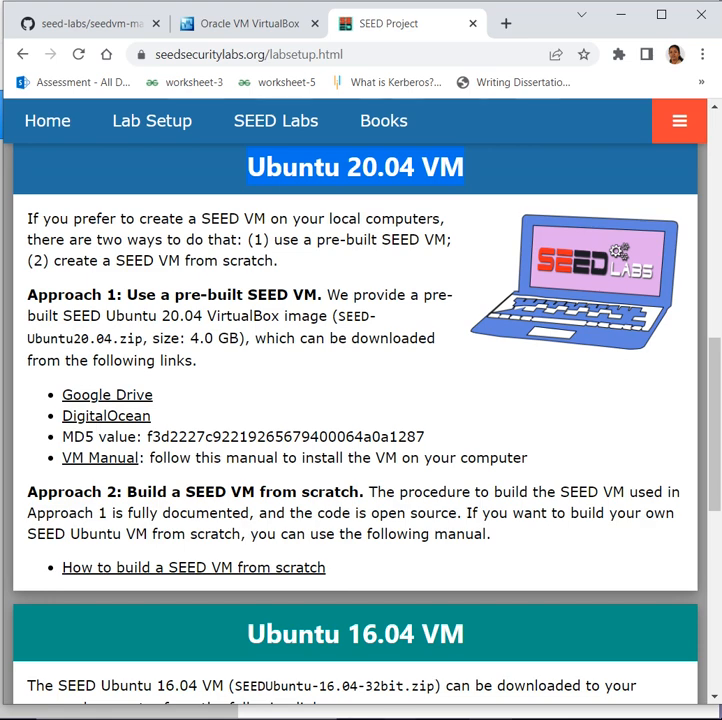
# Step: Switch to Oracle VM VirtualBox Manager, and inspect the SEED-Ubuntu20.04 folder on New Volume (D:) in File Explorer before closing it
pyautogui.click(404, 718)
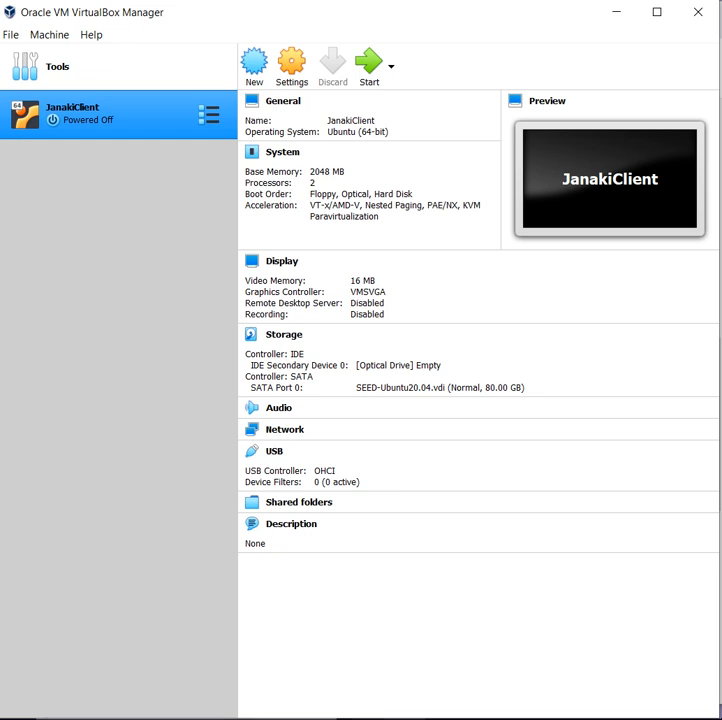
pyautogui.click(360, 719)
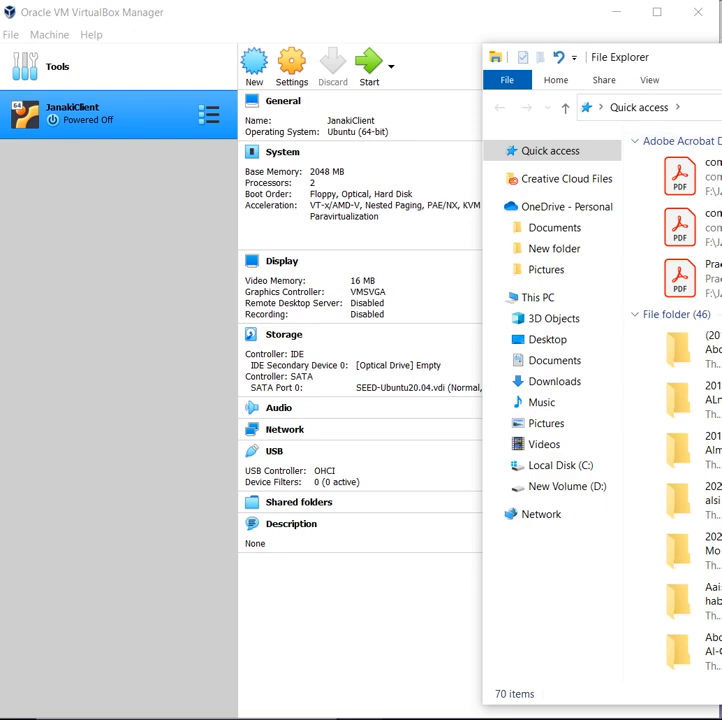
pyautogui.moveTo(721, 55); pyautogui.dragTo(409, 19)
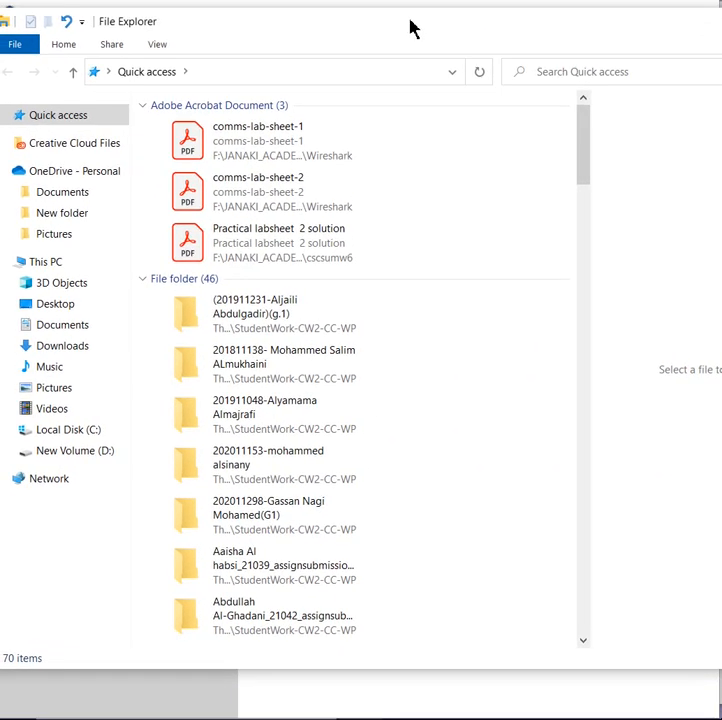
pyautogui.click(99, 452)
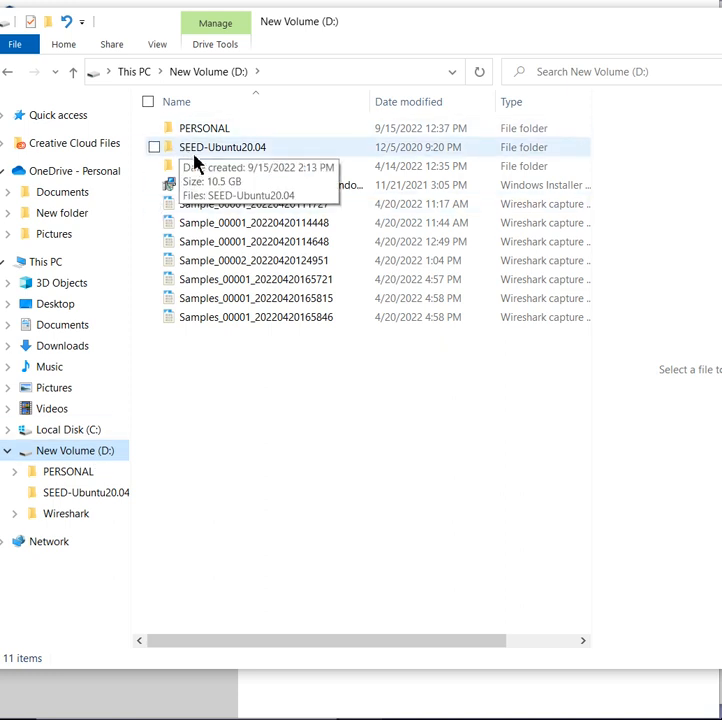
pyautogui.moveTo(258, 162)
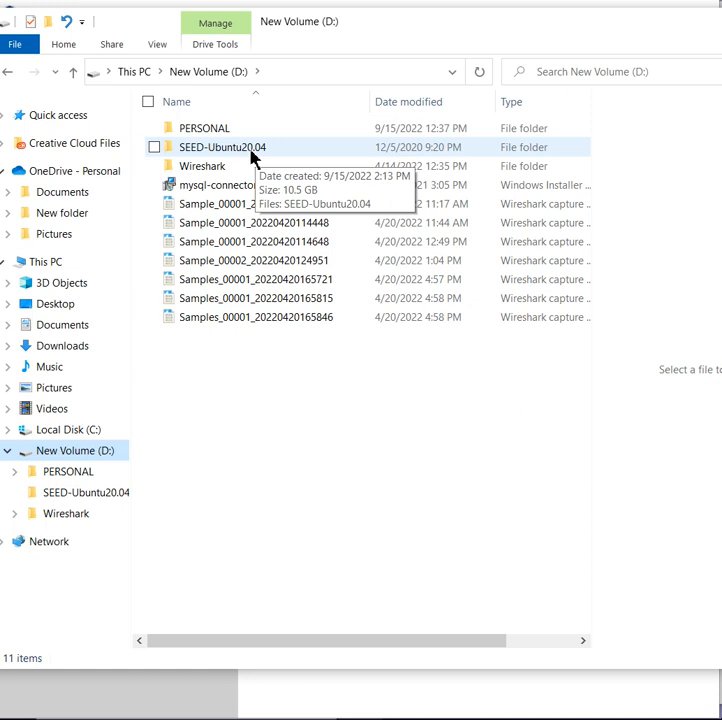
pyautogui.doubleClick(250, 156)
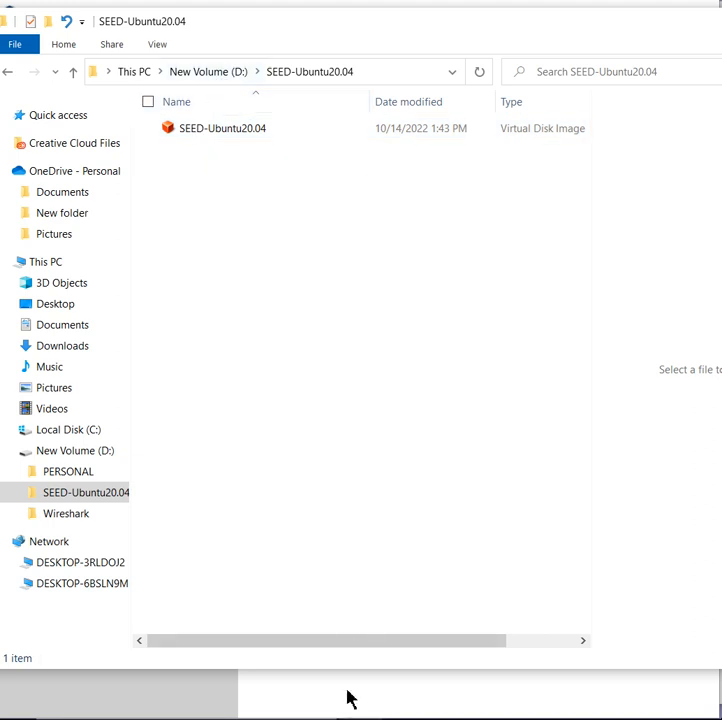
pyautogui.moveTo(580, 32); pyautogui.dragTo(459, 21)
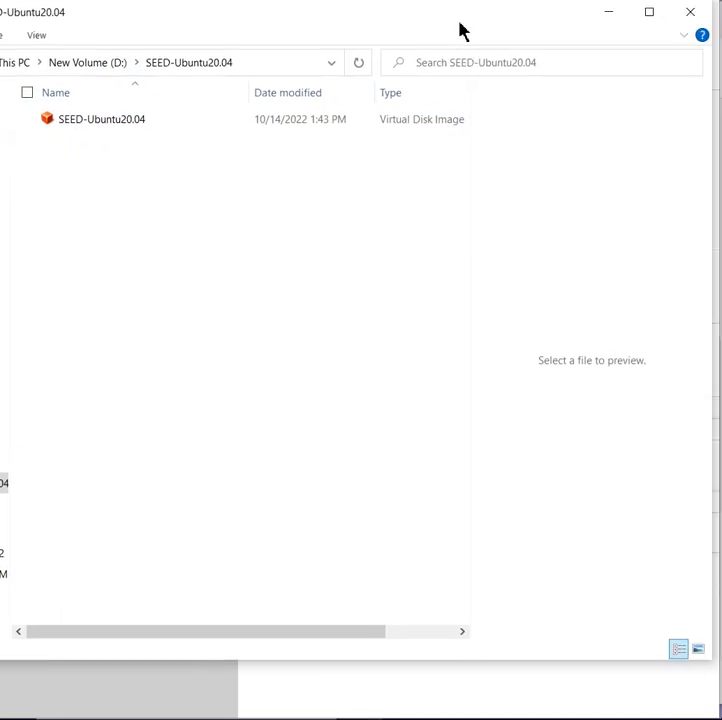
pyautogui.click(683, 11)
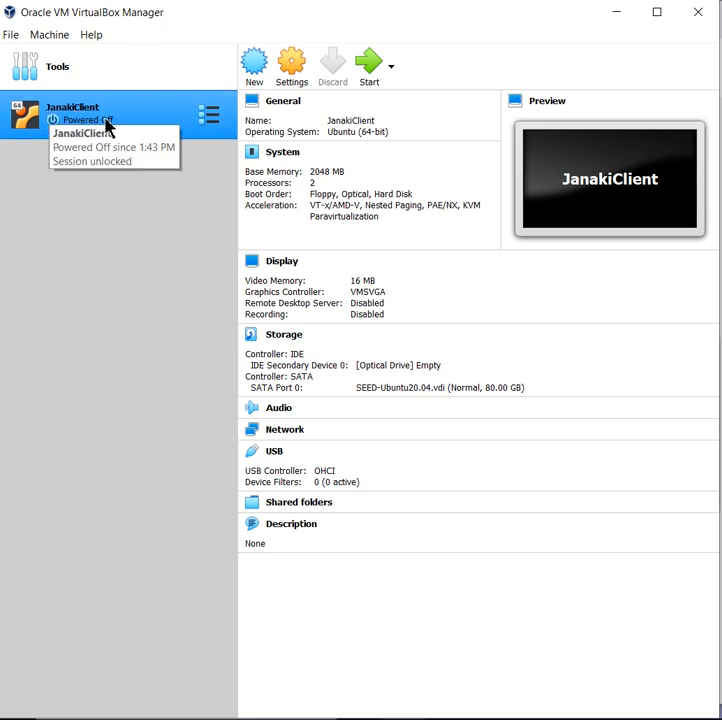
# Step: Start creating a new virtual machine and name it ClientVM
pyautogui.click(257, 66)
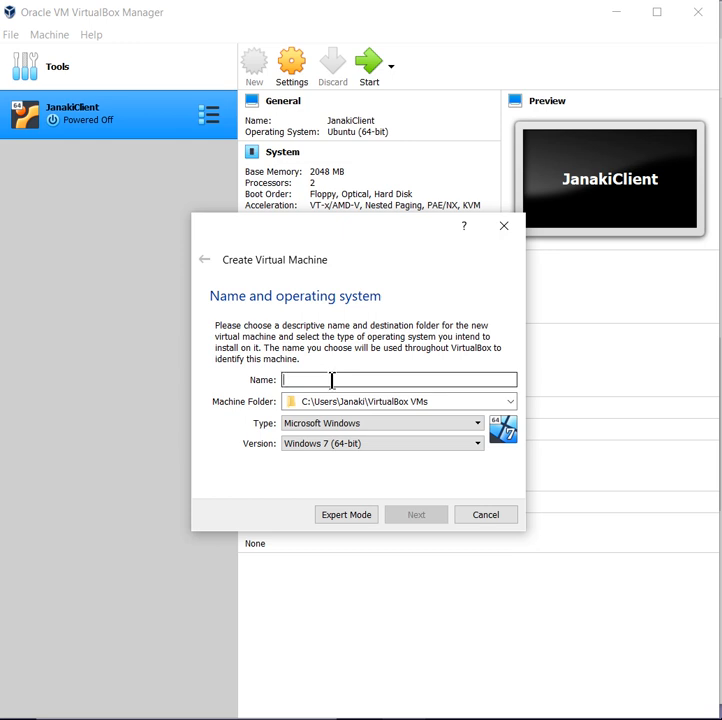
pyautogui.write('Cle')
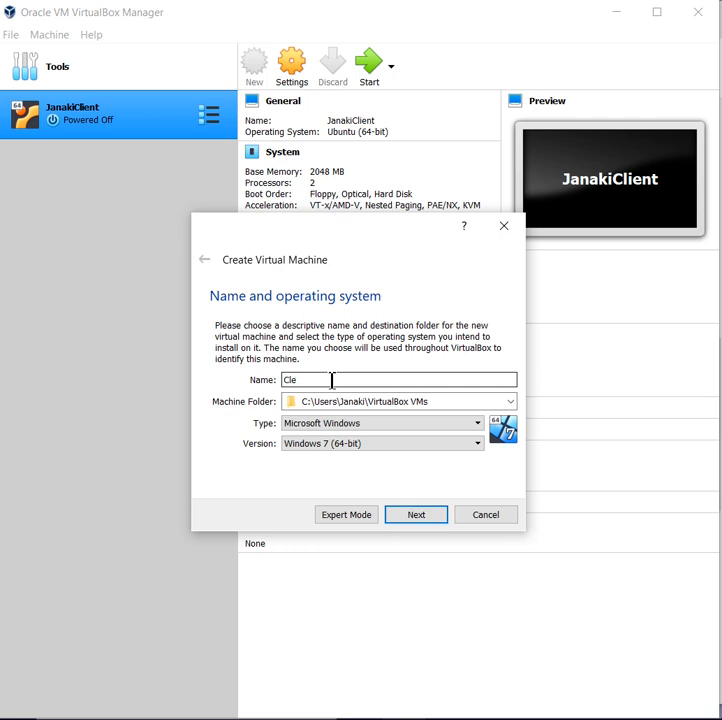
pyautogui.press('BackSpace')
pyautogui.press('BackSpace')
pyautogui.write('linet')
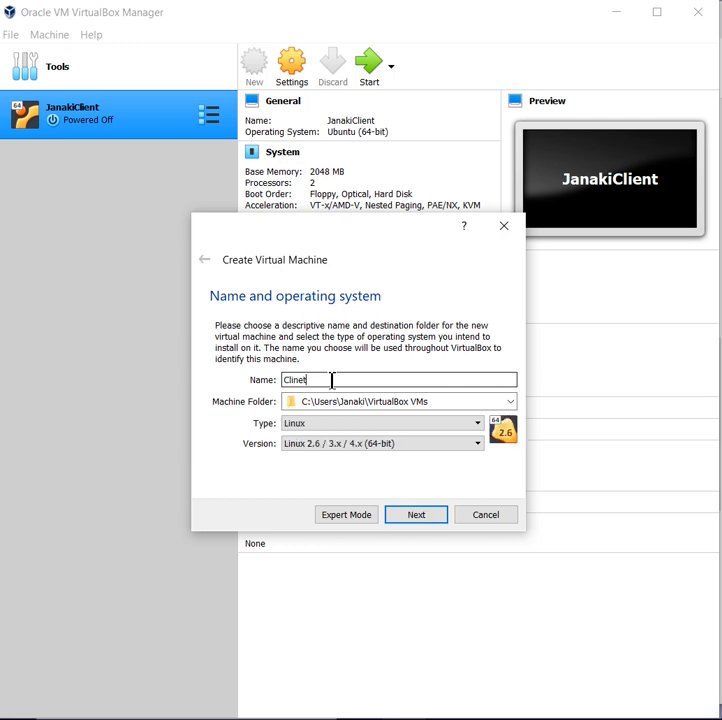
pyautogui.press('BackSpace')
pyautogui.press('BackSpace')
pyautogui.press('BackSpace')
pyautogui.write('entVM')
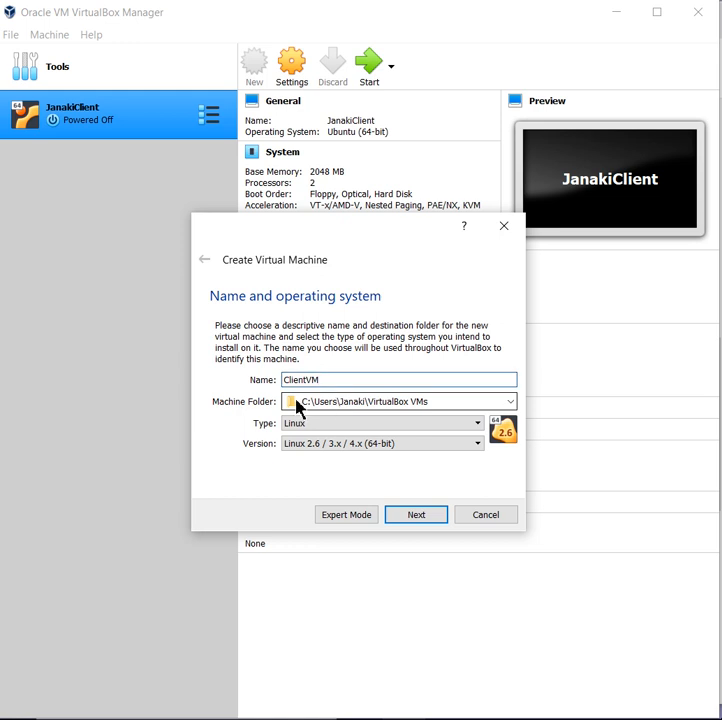
# Step: Set the machine's operating system type to Linux and version to Ubuntu (64-bit), and proceed to the memory size
pyautogui.click(372, 402)
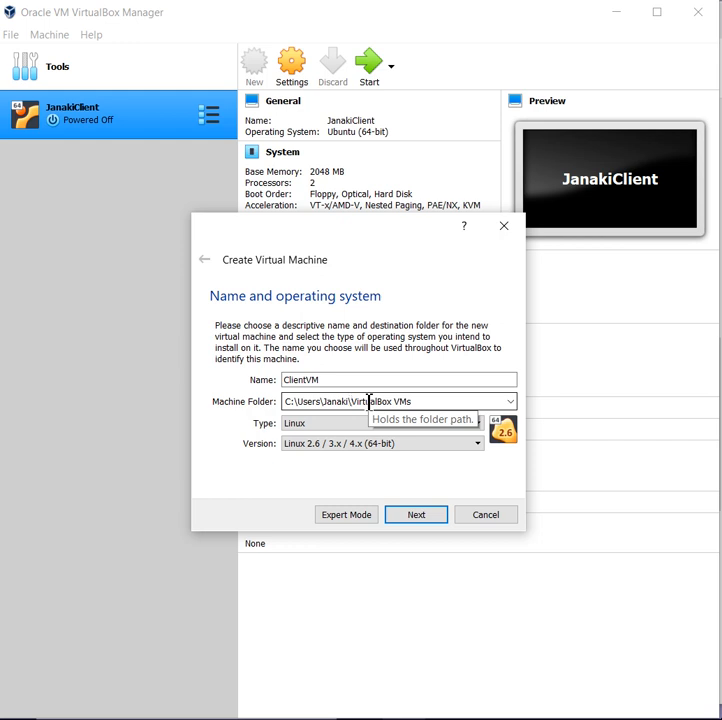
pyautogui.click(333, 432)
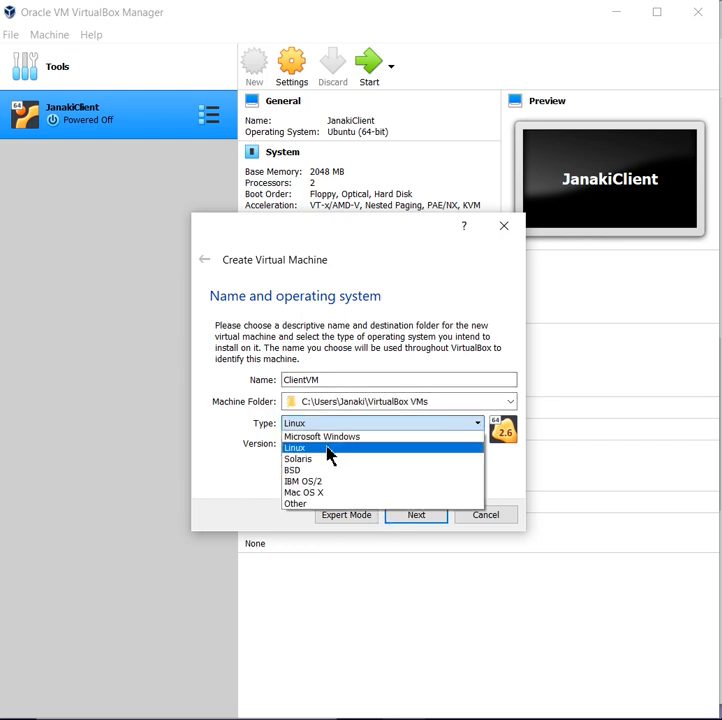
pyautogui.click(327, 448)
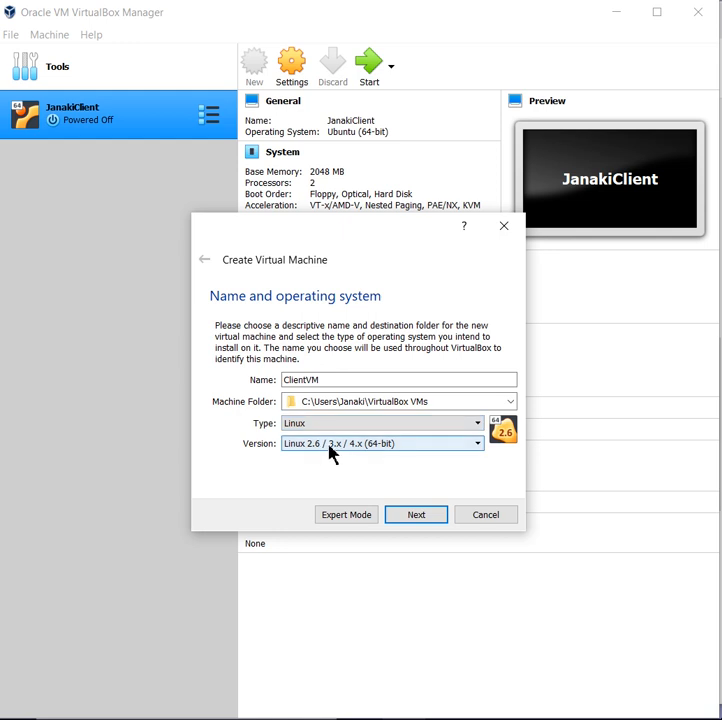
pyautogui.click(330, 452)
pyautogui.scroll(-4, 358, 540)
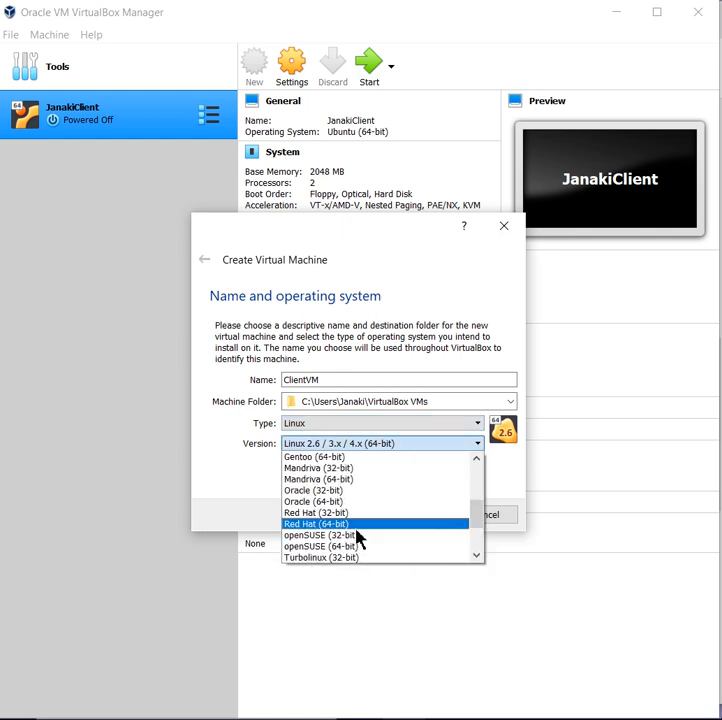
pyautogui.scroll(-2, 358, 540)
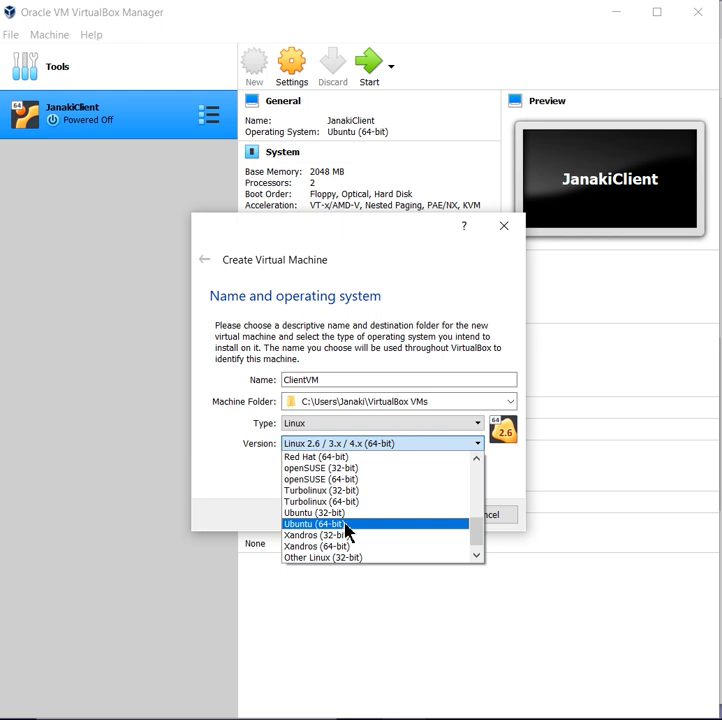
pyautogui.click(347, 532)
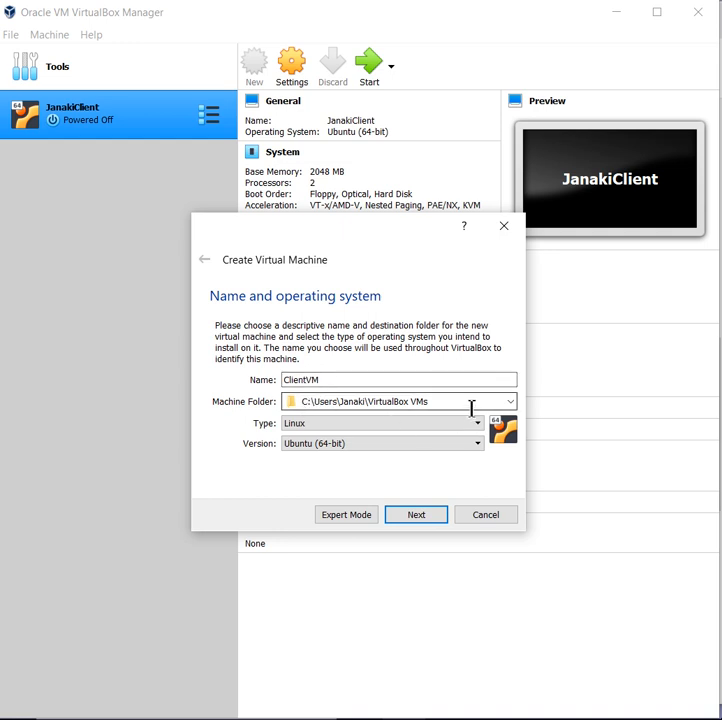
pyautogui.click(416, 515)
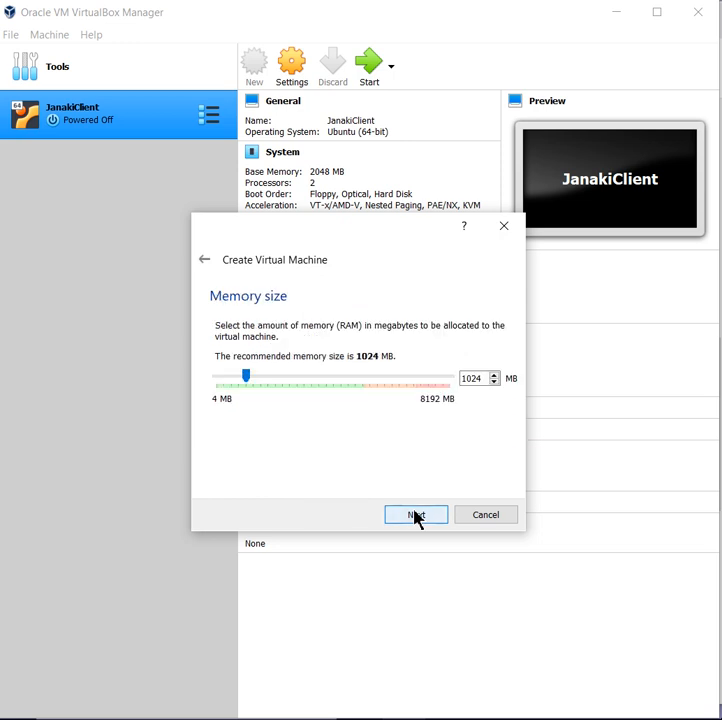
# Step: Set the virtual machine's memory size to 2048 MB and continue to the hard disk options
pyautogui.doubleClick(471, 378)
pyautogui.moveTo(247, 378)
pyautogui.mouseDown()
pyautogui.moveTo(318, 378)
pyautogui.moveTo(222, 378)
pyautogui.moveTo(290, 378)
pyautogui.moveTo(251, 378)
pyautogui.mouseUp()
pyautogui.doubleClick(484, 387)
pyautogui.write('2048')
pyautogui.click(418, 516)
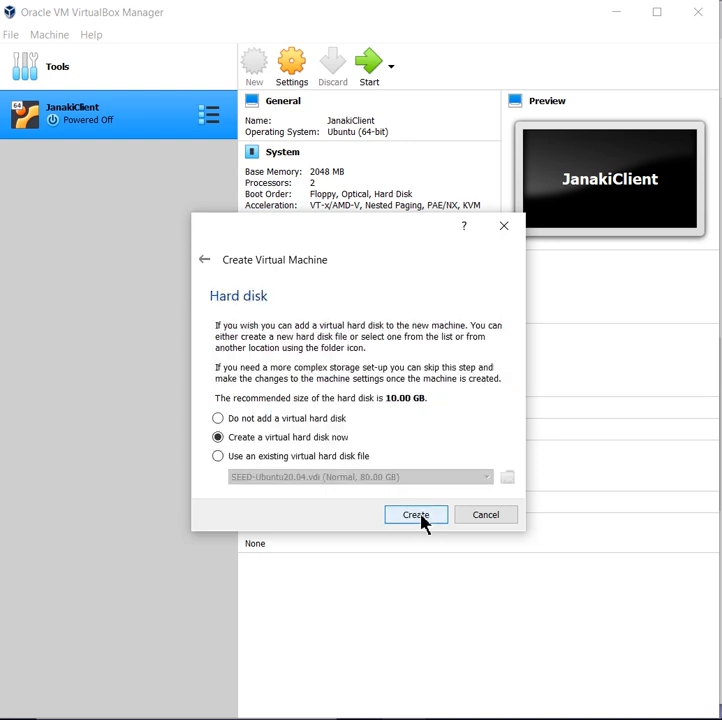
# Step: Choose to use an existing virtual hard disk and add SEED-Ubuntu20.04 from the SEED-Ubuntu20.04 folder on New Volume (D:)
pyautogui.click(291, 462)
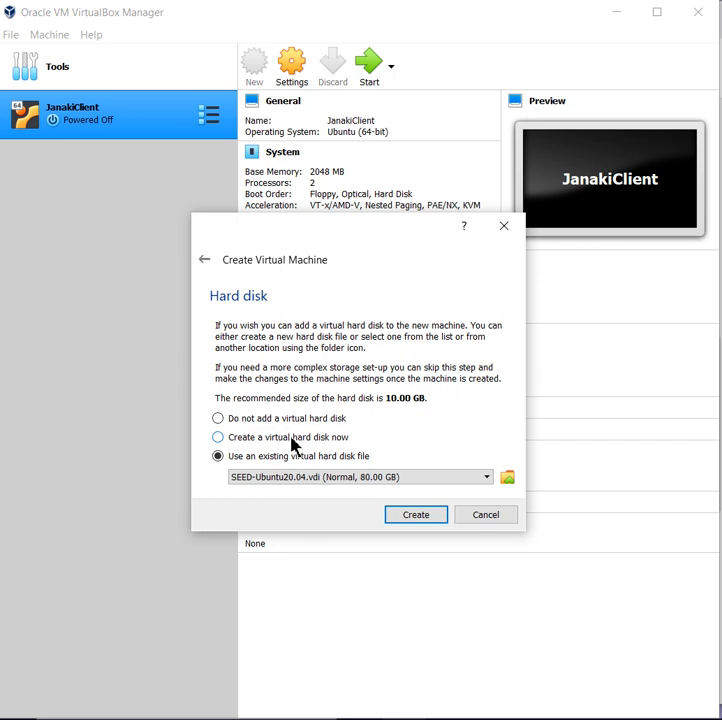
pyautogui.click(507, 478)
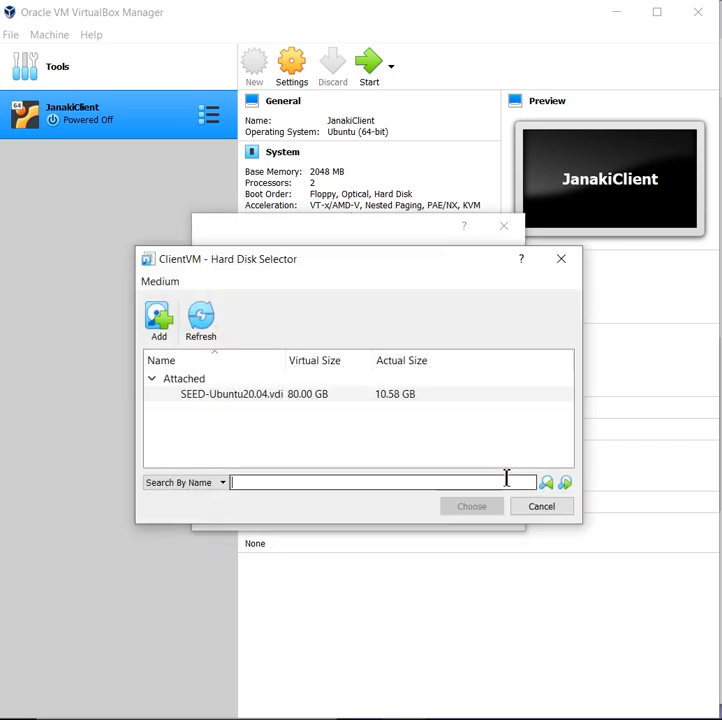
pyautogui.click(161, 320)
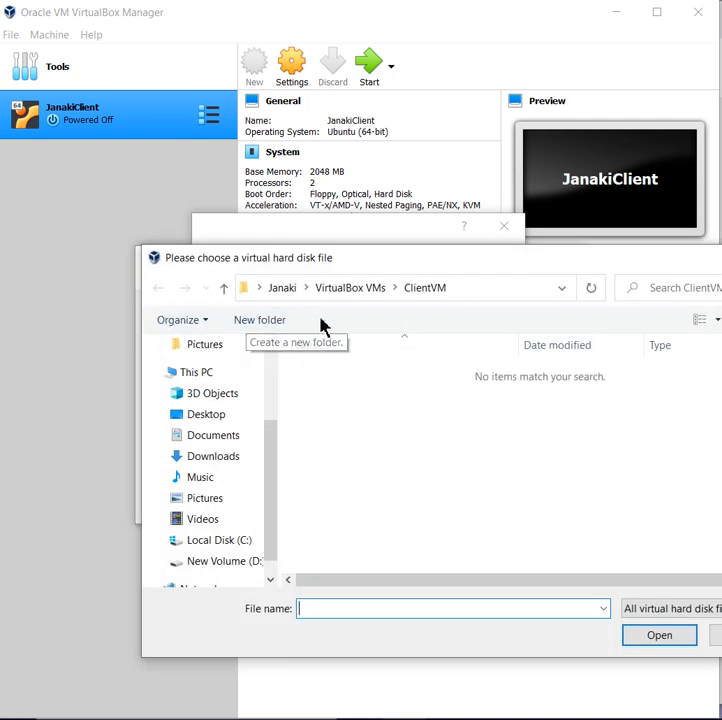
pyautogui.scroll(2, 268, 392)
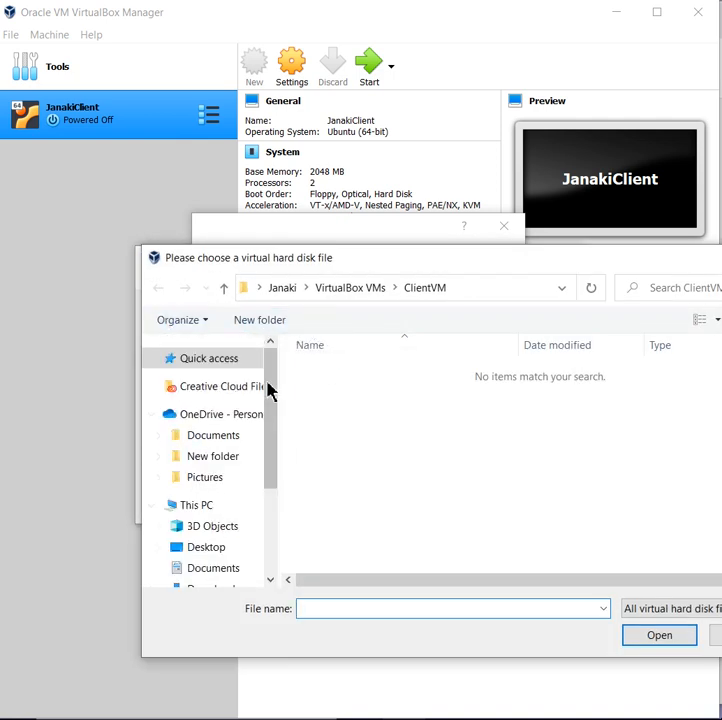
pyautogui.scroll(-3, 274, 461)
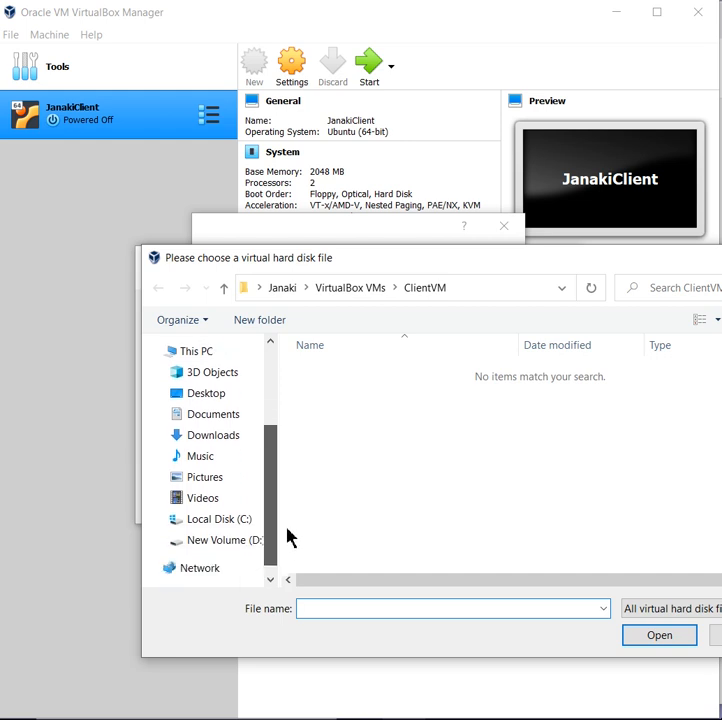
pyautogui.click(224, 541)
pyautogui.doubleClick(342, 396)
pyautogui.click(344, 378)
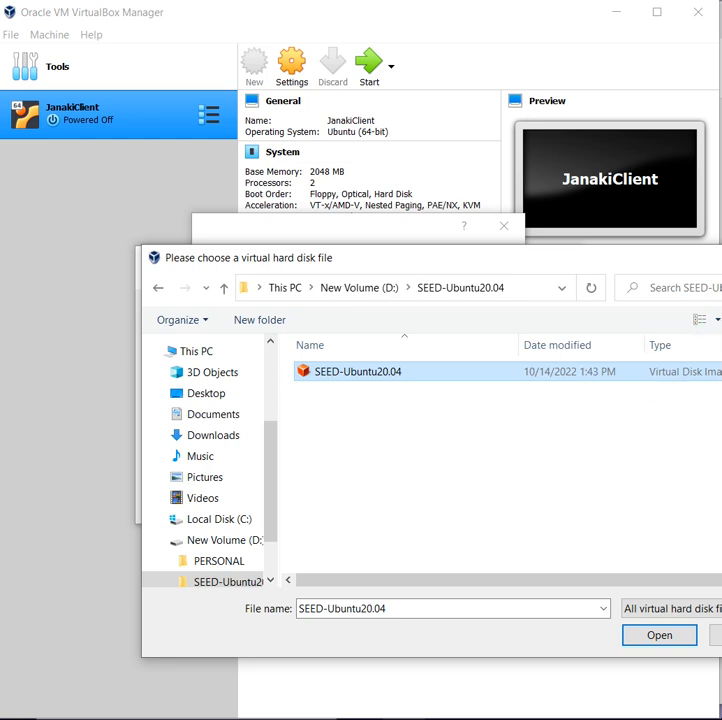
pyautogui.moveTo(721, 316); pyautogui.dragTo(709, 316)
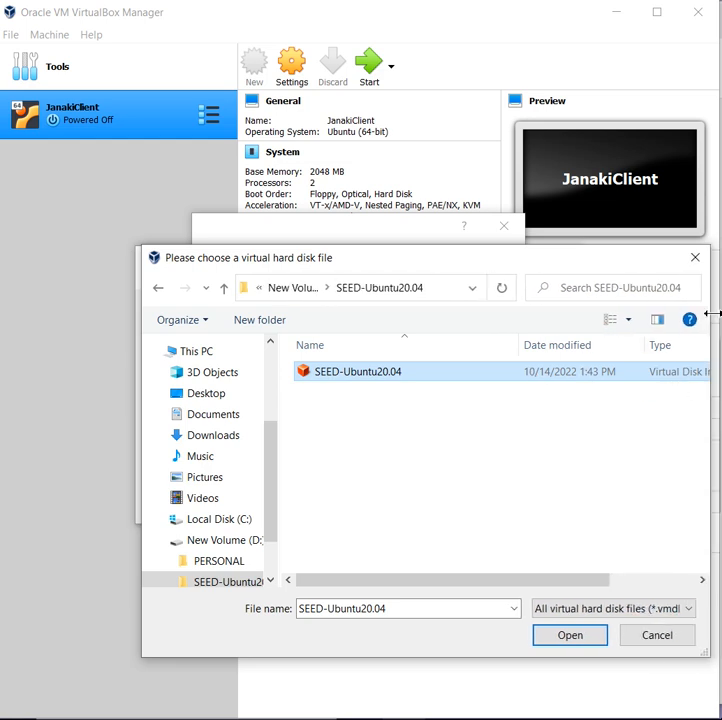
pyautogui.click(588, 651)
# Step: Select SEED-Ubuntu20.04.vdi as the machine's hard disk and create the virtual machine
pyautogui.click(287, 400)
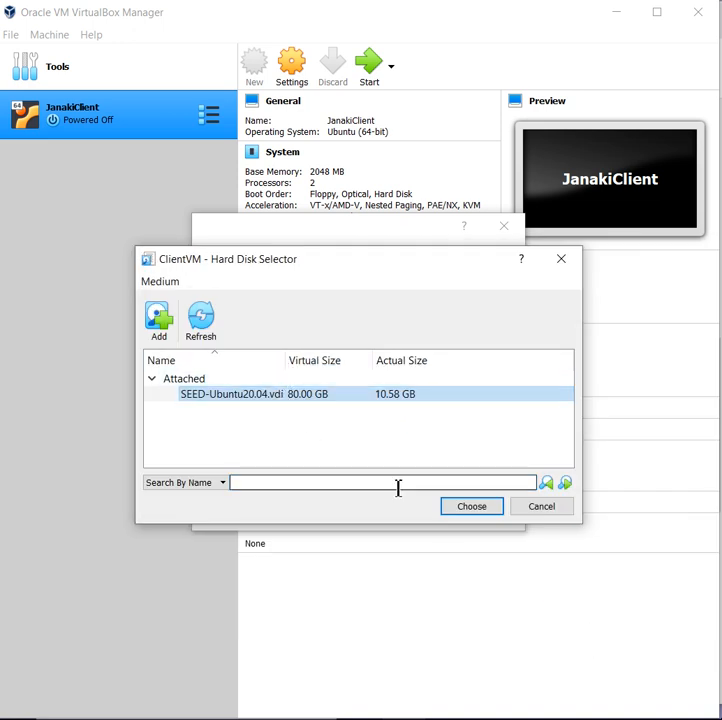
pyautogui.click(471, 506)
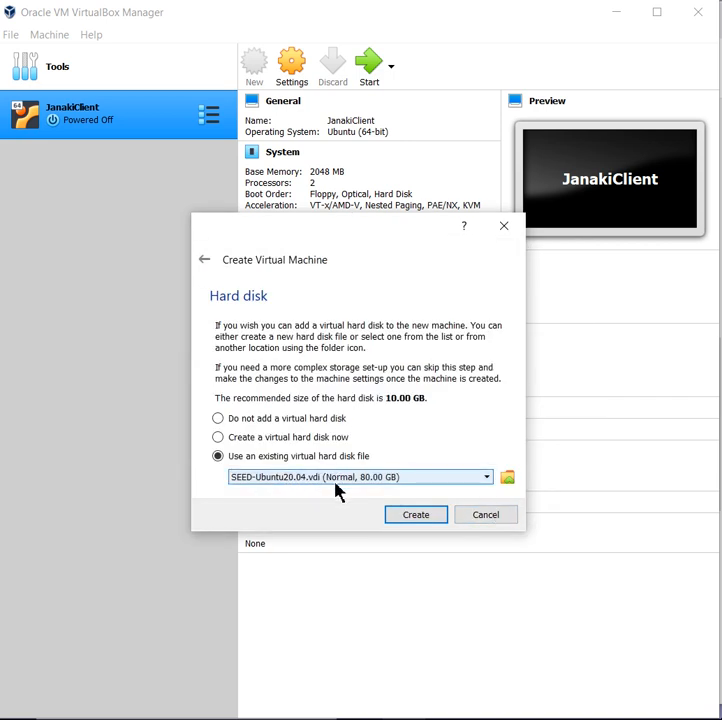
pyautogui.click(427, 521)
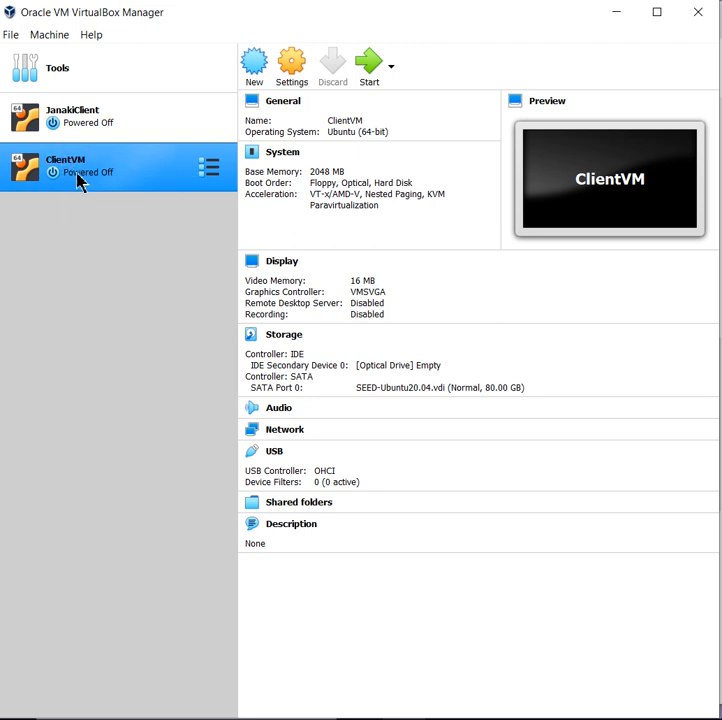
# Step: Open the ClientVM settings and change the machine's name to ClientVirtualMachine
pyautogui.click(287, 68)
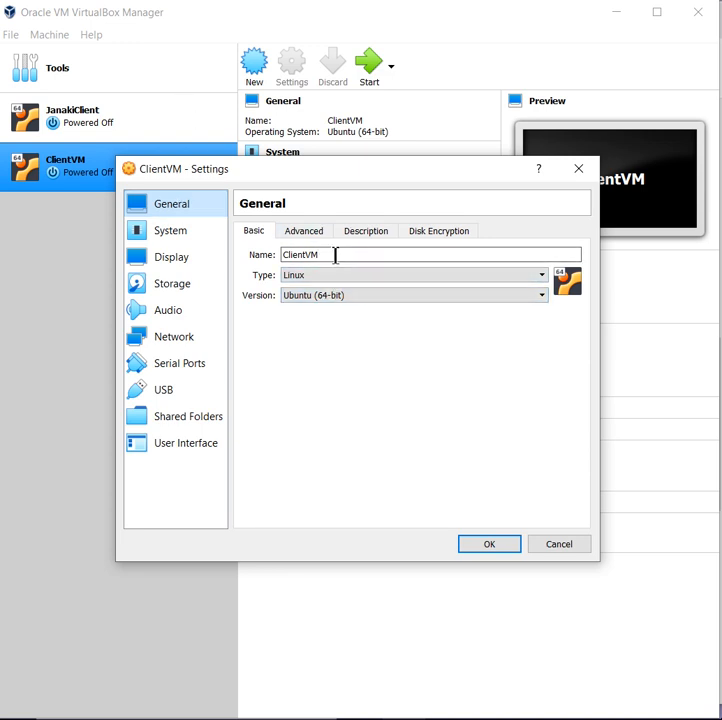
pyautogui.moveTo(333, 257); pyautogui.dragTo(309, 257)
pyautogui.write('Virtual')
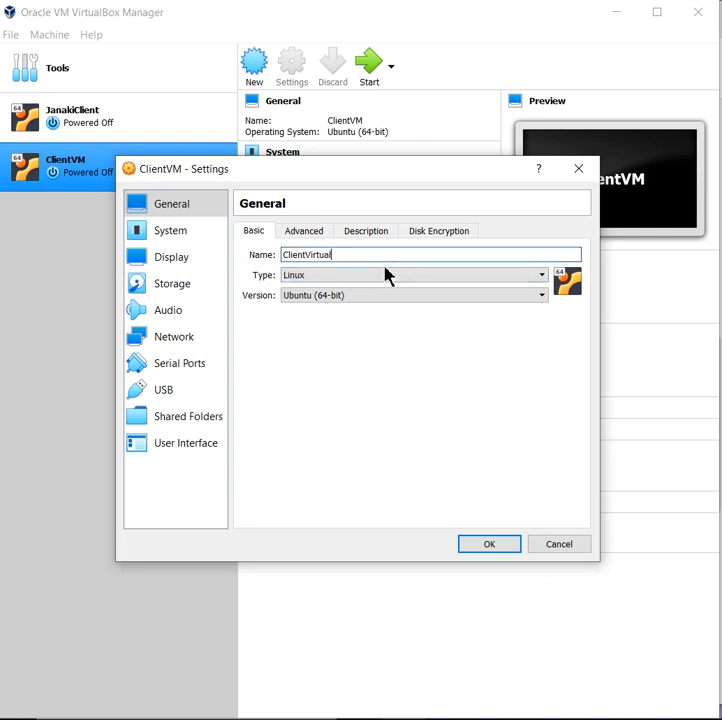
pyautogui.write('Machine')
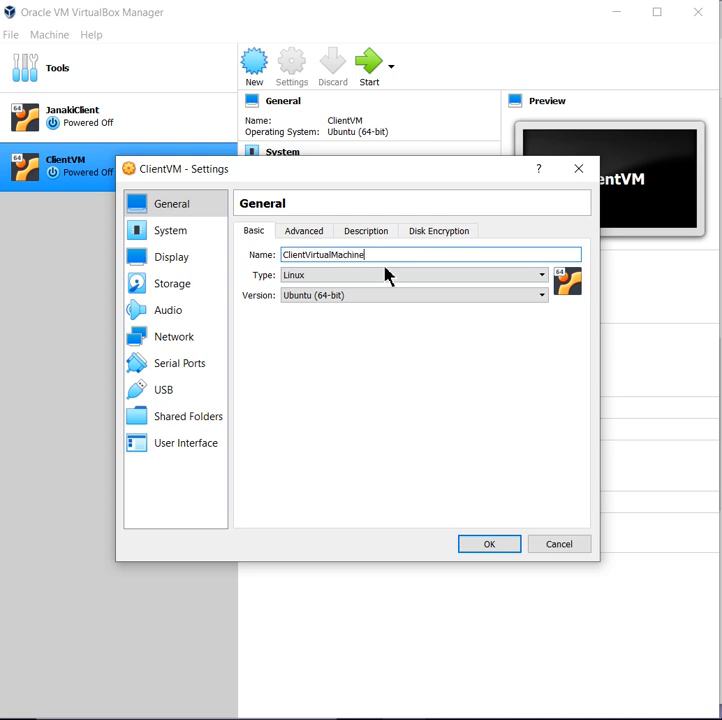
# Step: Try Solaris and IBM OS/2 as the virtual machine's operating system type
pyautogui.click(519, 279)
pyautogui.click(390, 312)
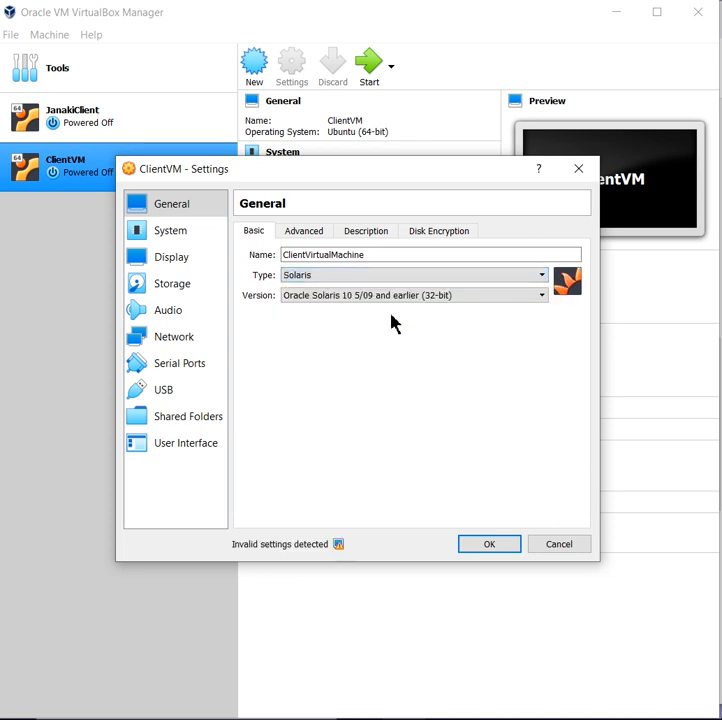
pyautogui.click(543, 277)
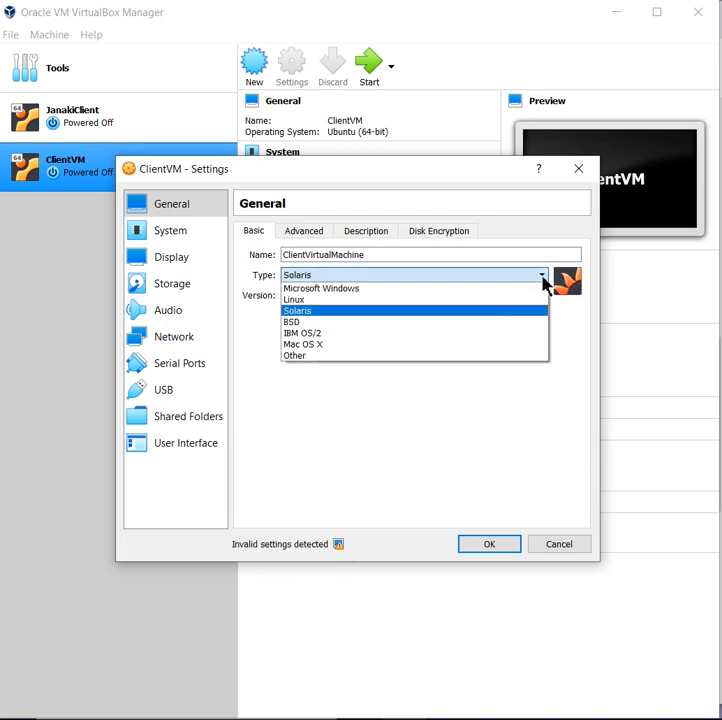
pyautogui.click(392, 338)
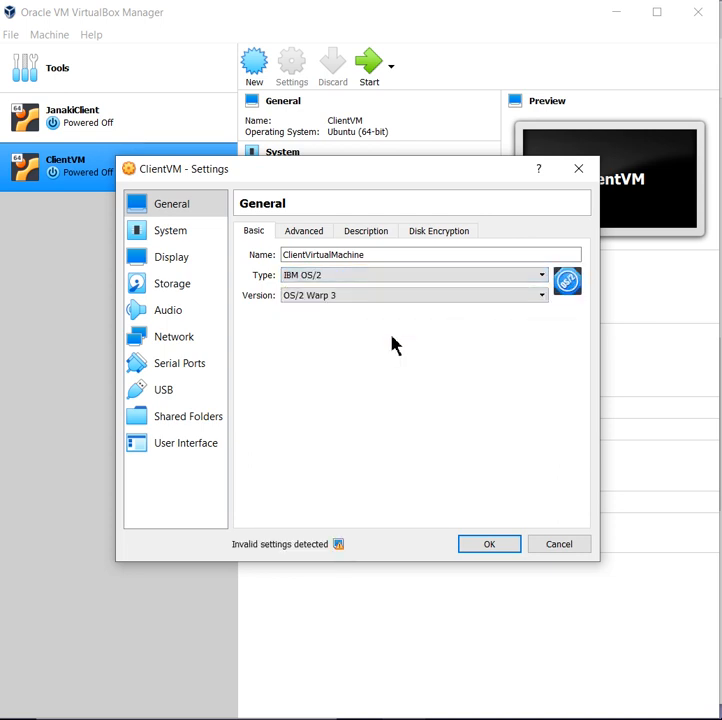
# Step: Set the virtual machine's operating system type to Linux and its version to Ubuntu (64-bit)
pyautogui.click(543, 277)
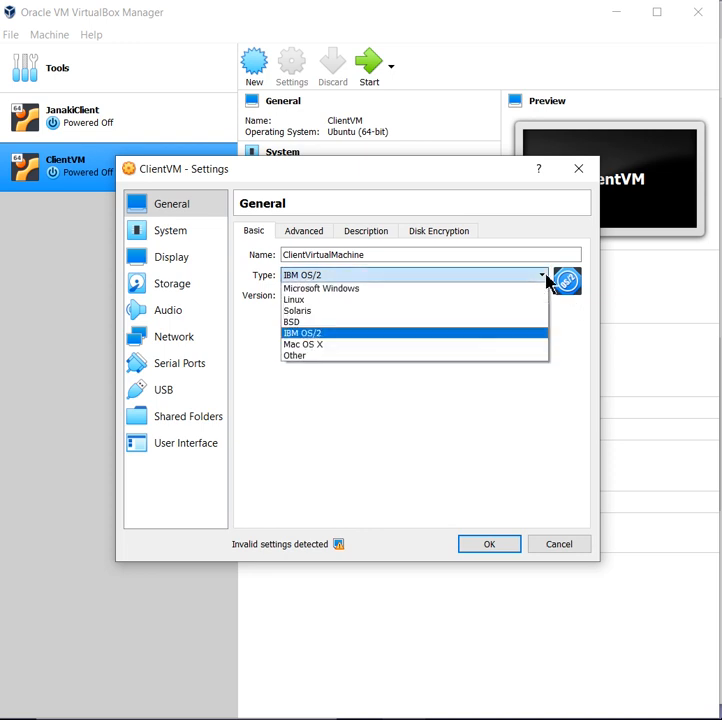
pyautogui.click(403, 299)
pyautogui.click(532, 296)
pyautogui.click(493, 310)
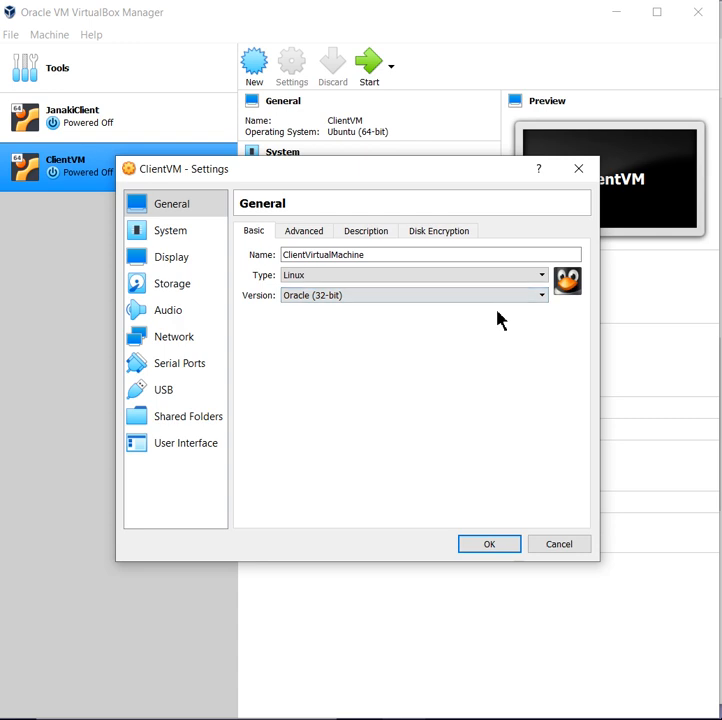
pyautogui.click(539, 300)
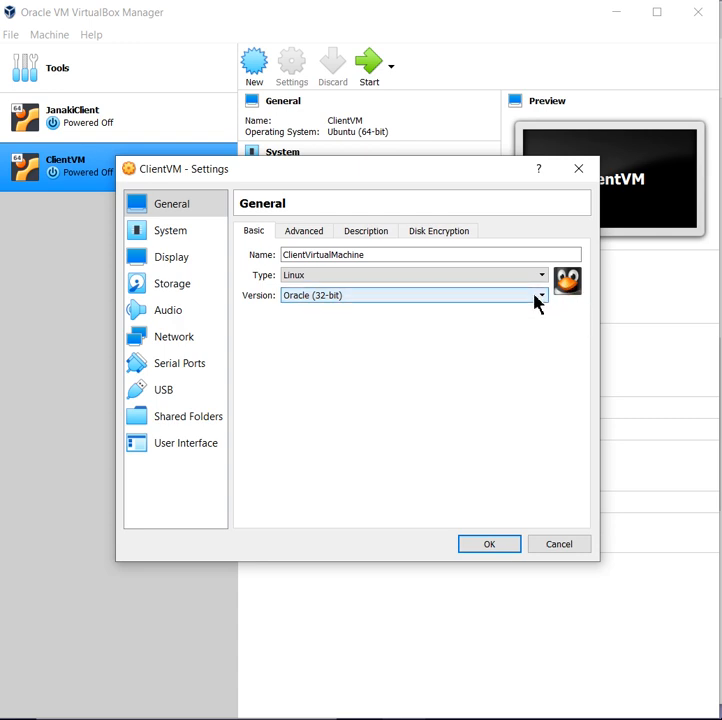
pyautogui.press('u')
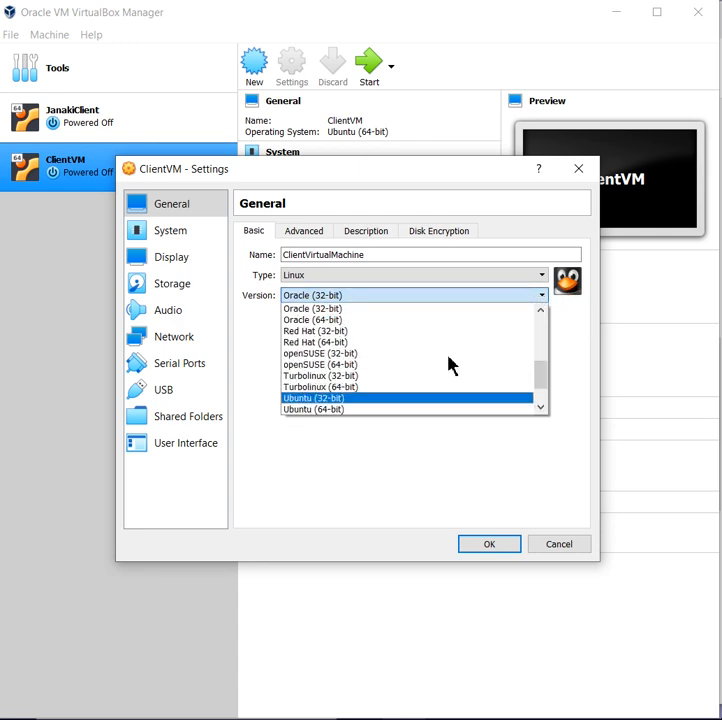
pyautogui.click(374, 409)
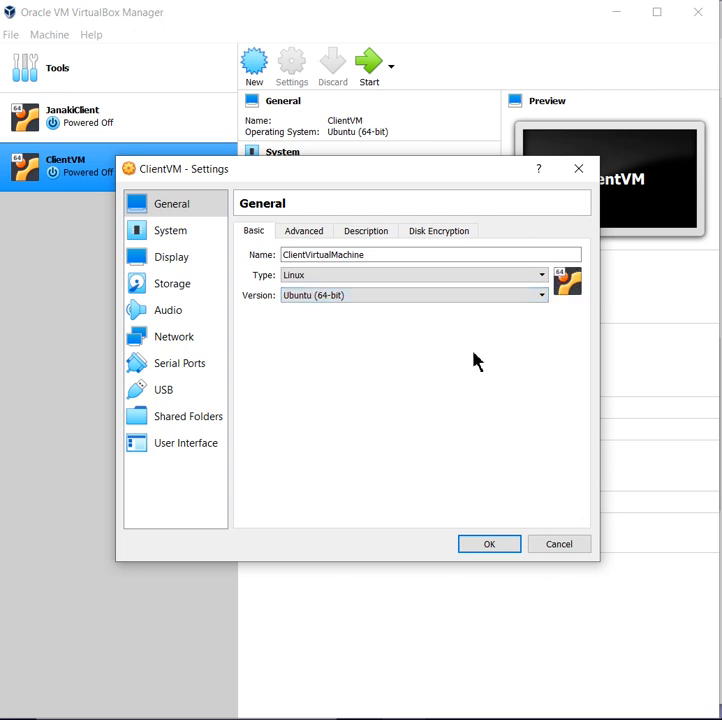
# Step: Set both the shared clipboard and drag'n'drop to Bidirectional in the machine's advanced general settings
pyautogui.click(306, 235)
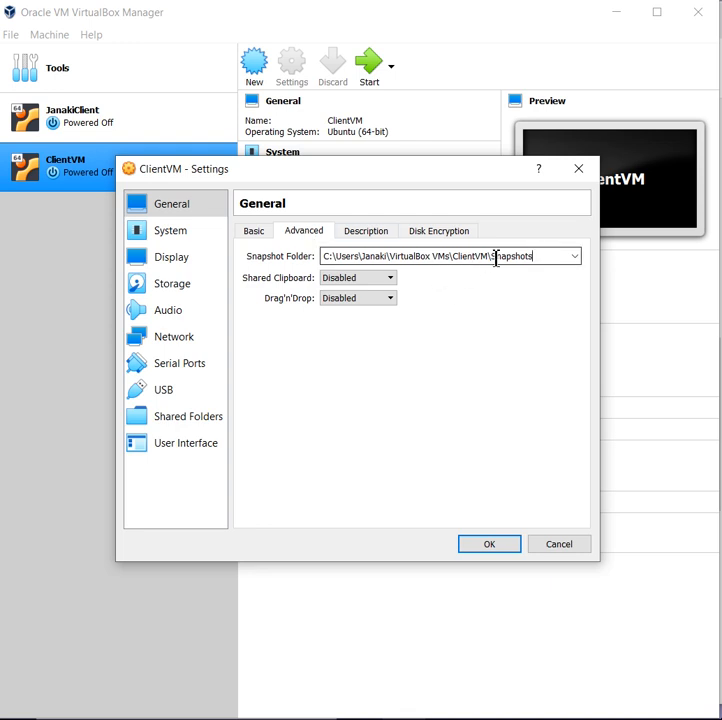
pyautogui.click(384, 283)
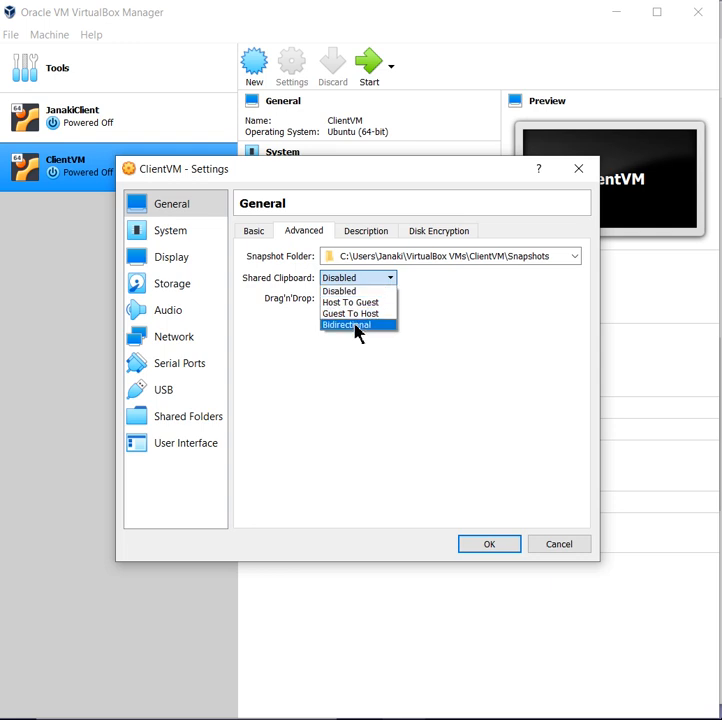
pyautogui.click(357, 325)
pyautogui.click(367, 302)
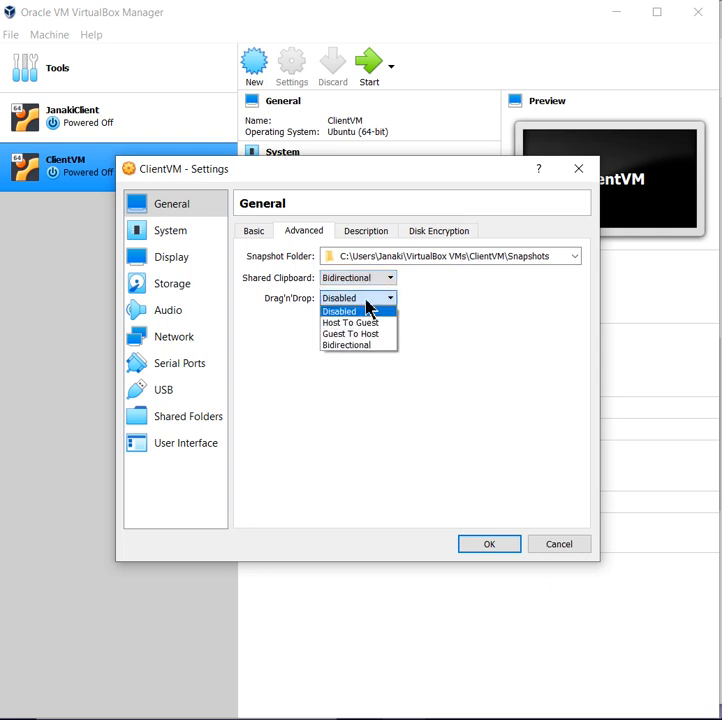
pyautogui.click(357, 345)
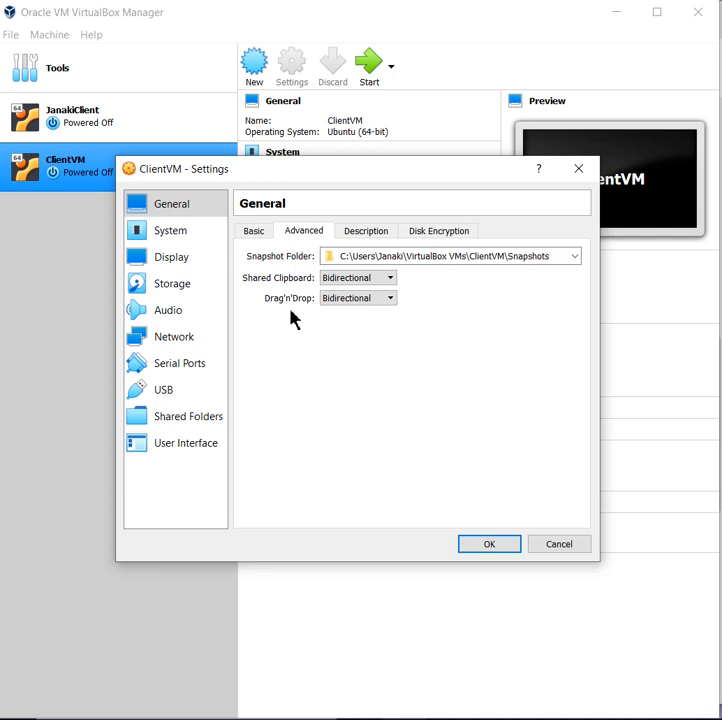
pyautogui.moveTo(337, 311)
# Step: Review the description and disk encryption options, and recheck the basic and advanced general settings
pyautogui.click(372, 236)
pyautogui.click(444, 236)
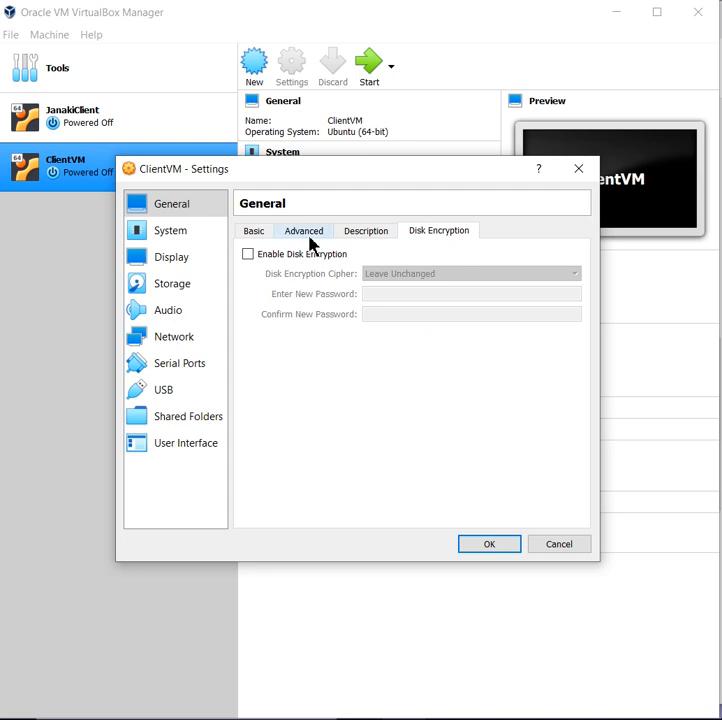
pyautogui.click(252, 234)
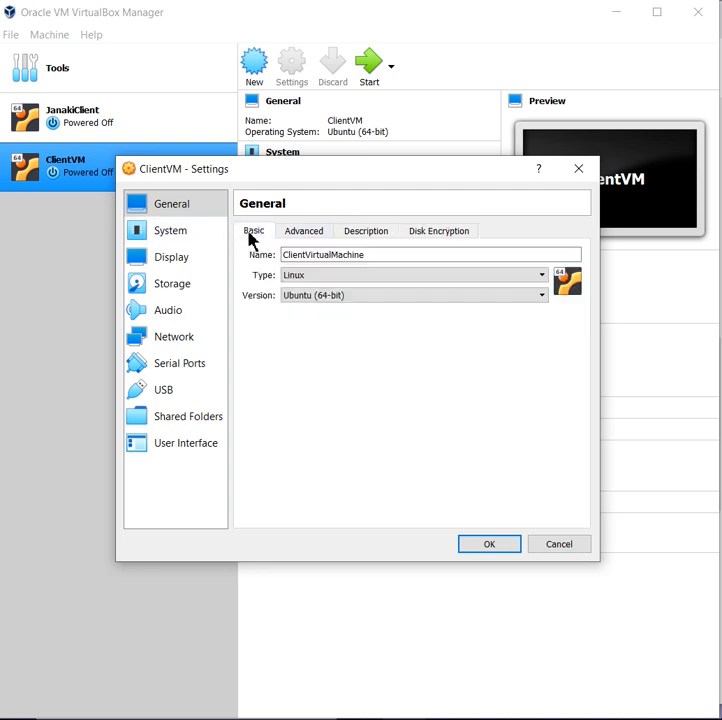
pyautogui.click(313, 240)
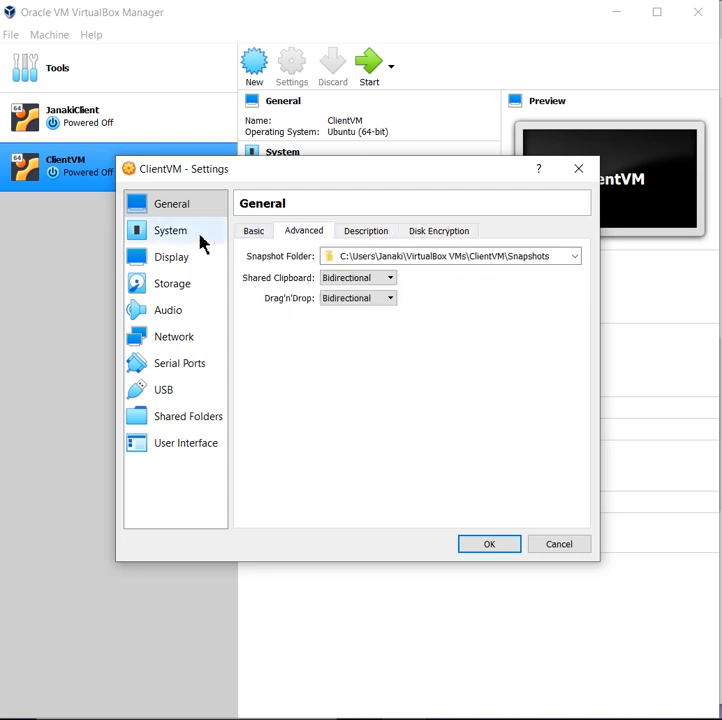
# Step: Review the motherboard settings, set the virtual machine's processor count to 2, and enable PAE/NX
pyautogui.click(156, 236)
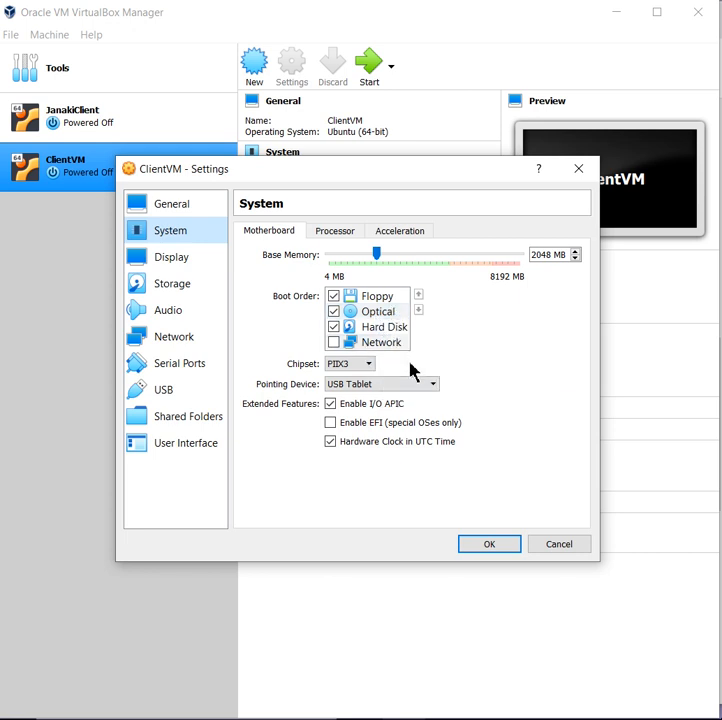
pyautogui.click(336, 233)
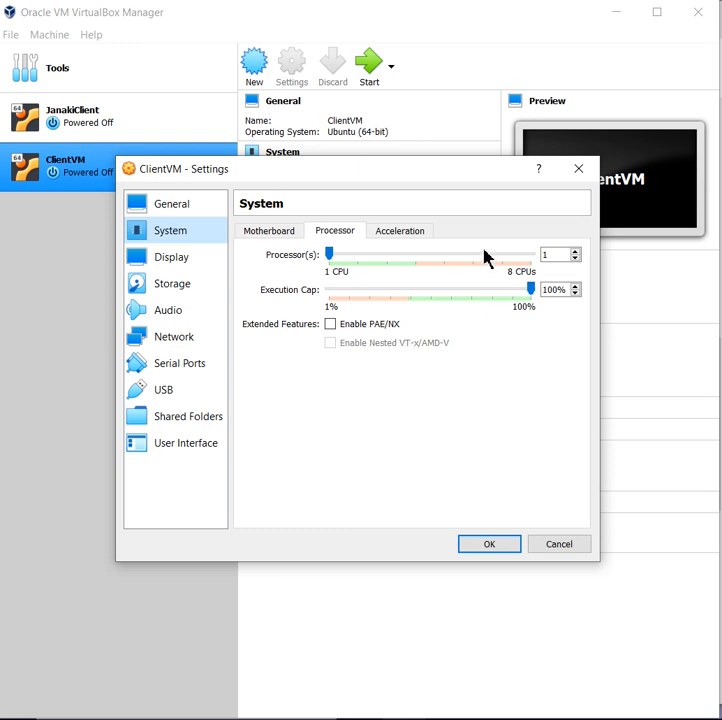
pyautogui.click(561, 254)
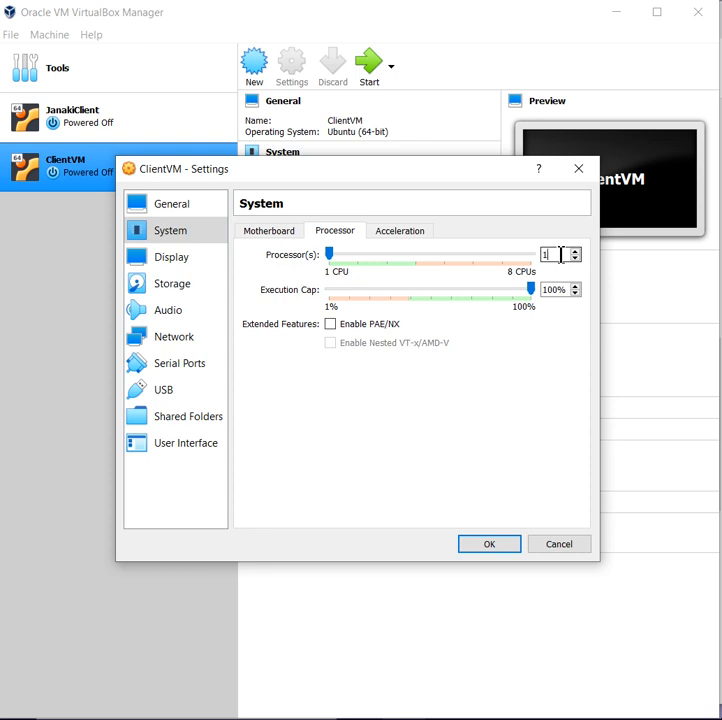
pyautogui.press('Up')
pyautogui.click(329, 325)
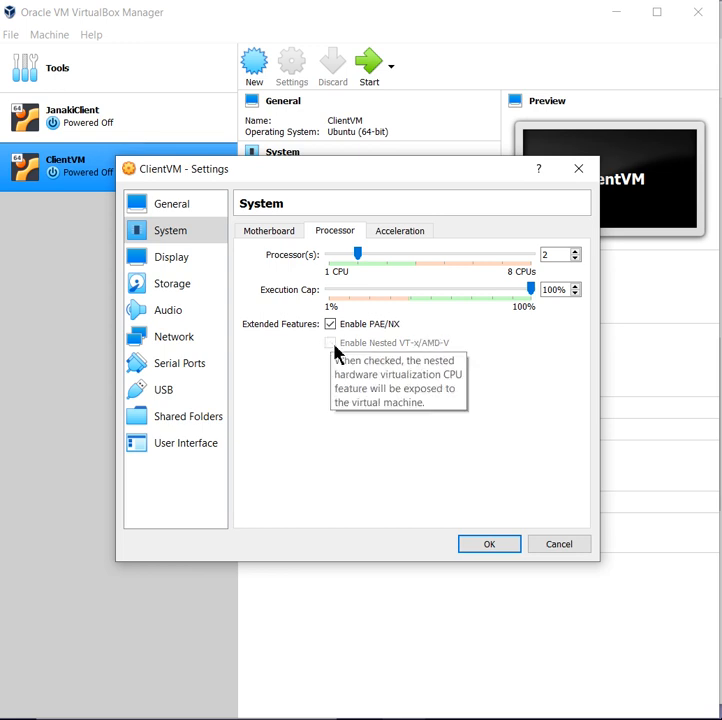
pyautogui.click(330, 325)
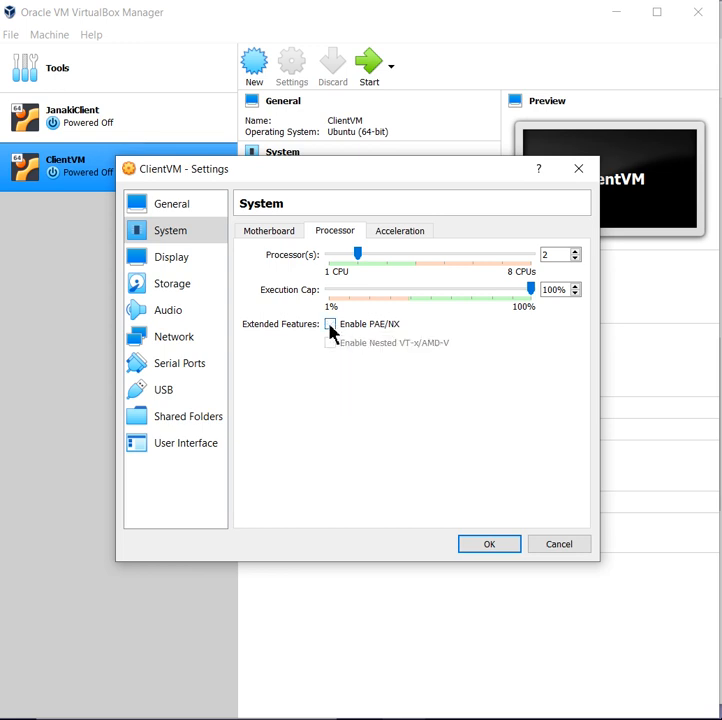
pyautogui.click(330, 325)
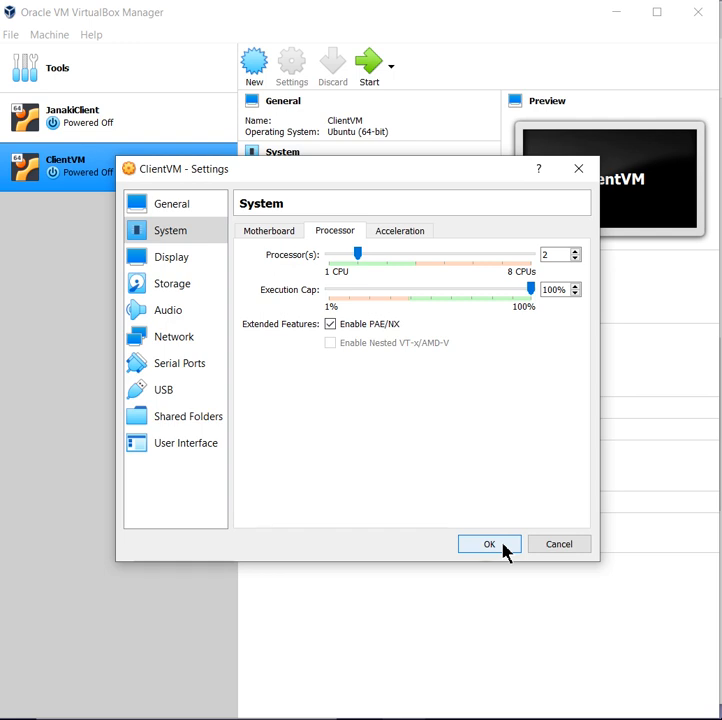
# Step: Set the display scale factor to 110%, keep VMSVGA as the graphics controller, and enable 3D acceleration
pyautogui.click(176, 266)
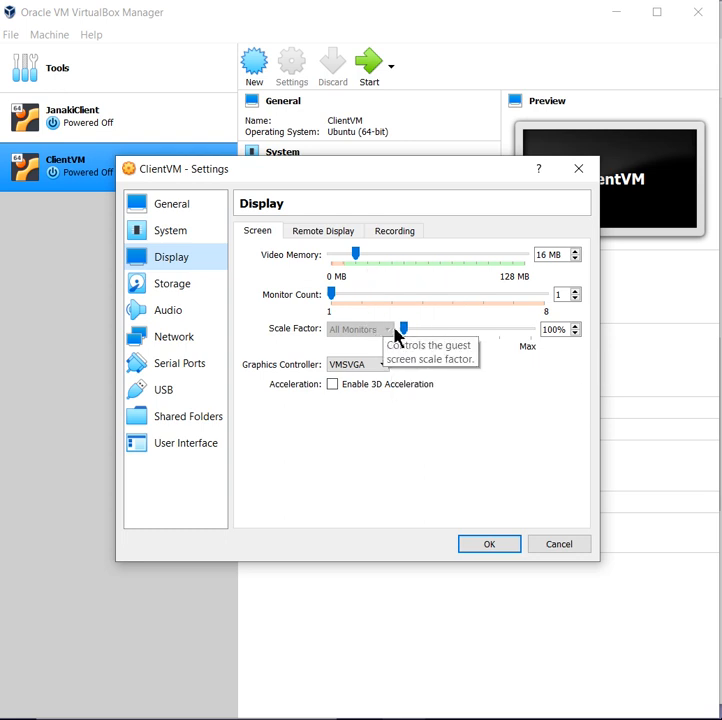
pyautogui.moveTo(404, 338)
pyautogui.mouseDown()
pyautogui.moveTo(427, 334)
pyautogui.moveTo(374, 324)
pyautogui.moveTo(416, 332)
pyautogui.mouseUp()
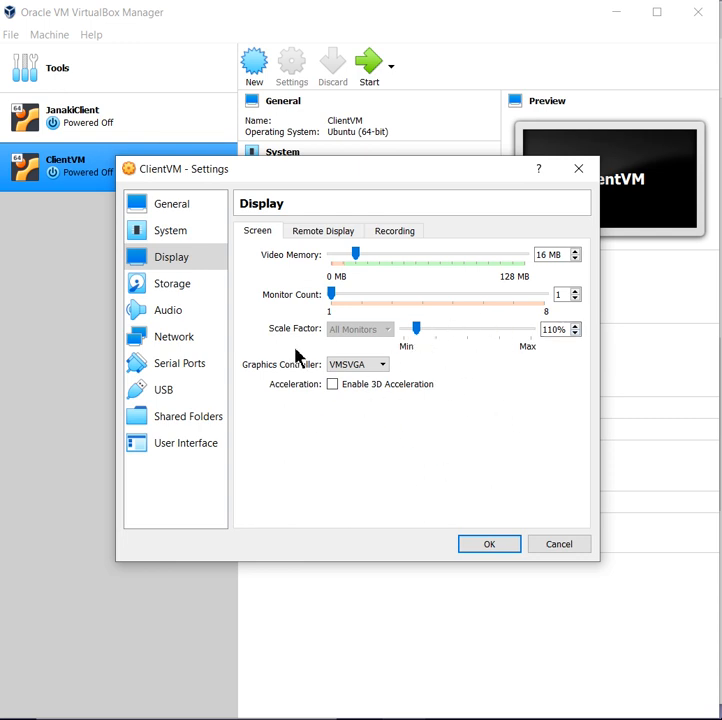
pyautogui.click(376, 368)
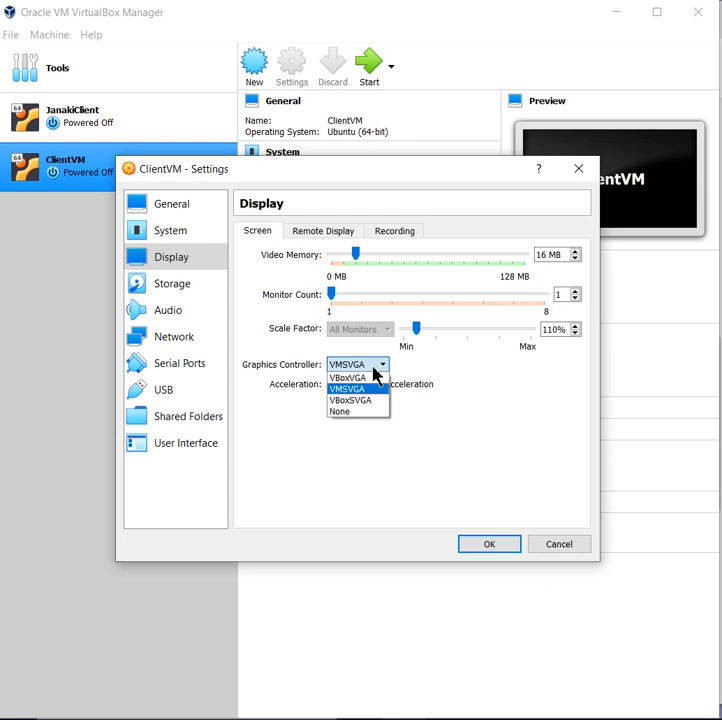
pyautogui.click(470, 383)
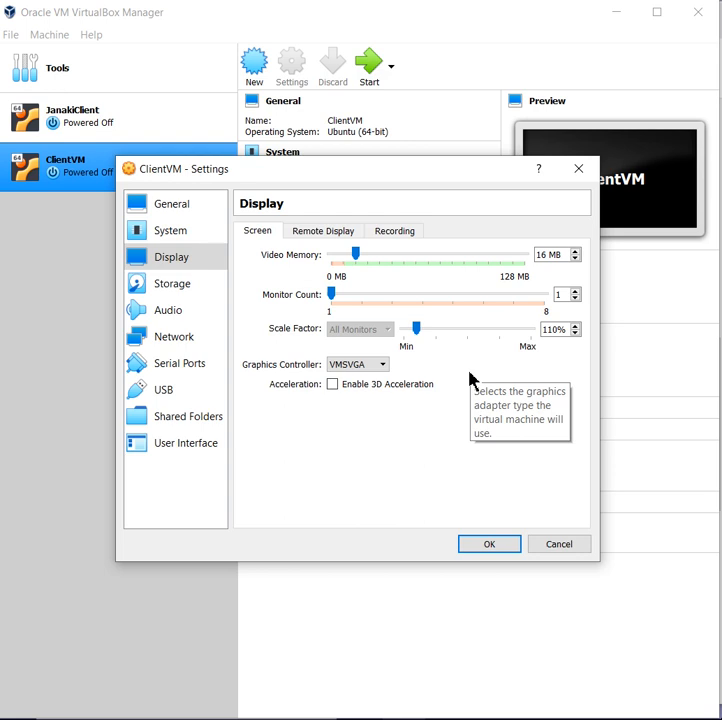
pyautogui.click(333, 387)
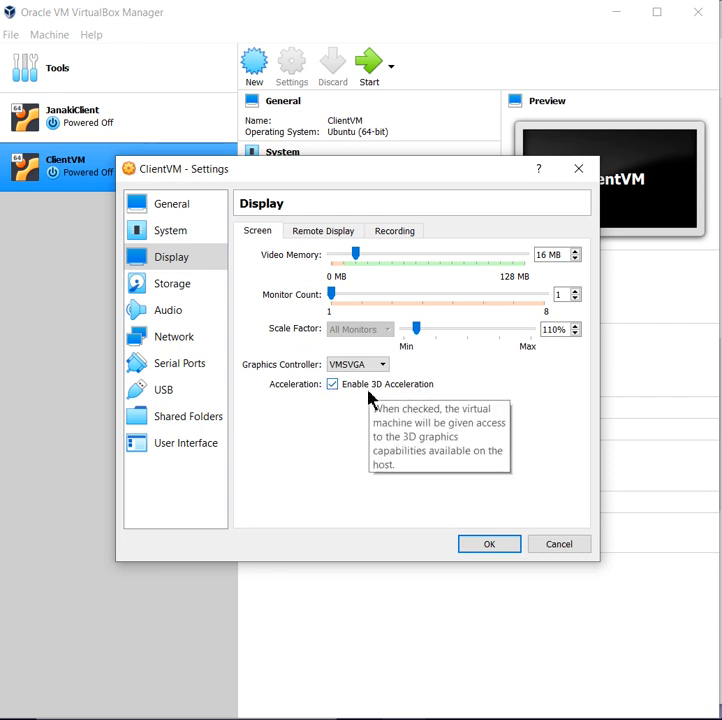
# Step: Review the remote display, storage and audio settings, and attach network adapter 1 to the NAT Network named scnlab
pyautogui.click(320, 234)
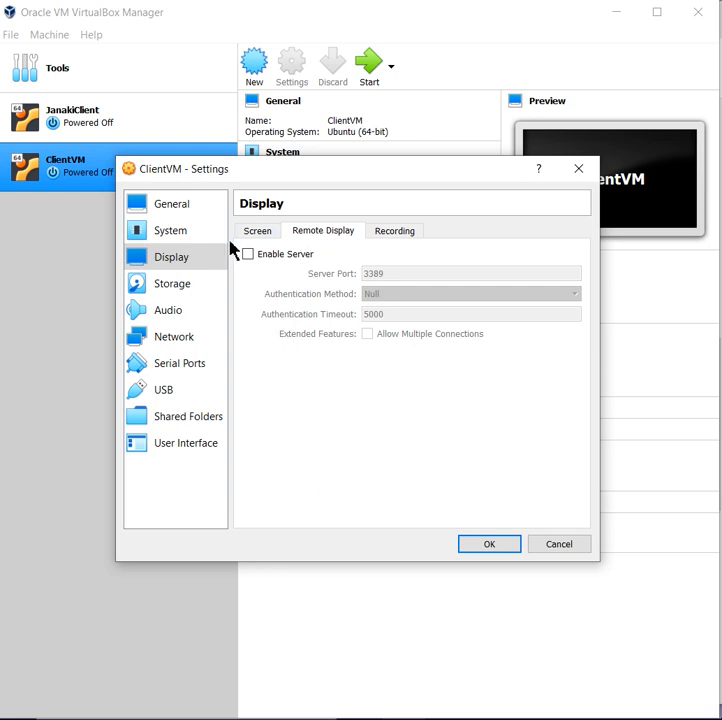
pyautogui.click(182, 292)
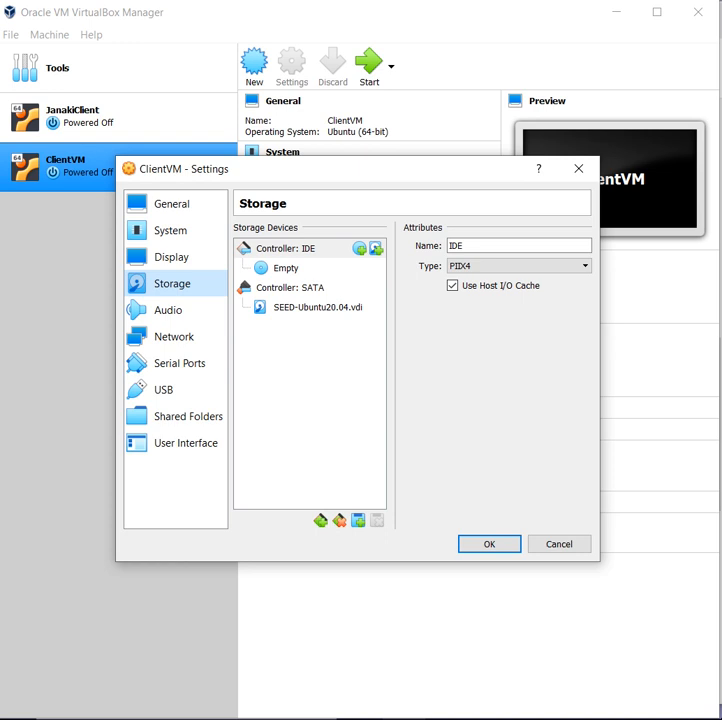
pyautogui.click(157, 318)
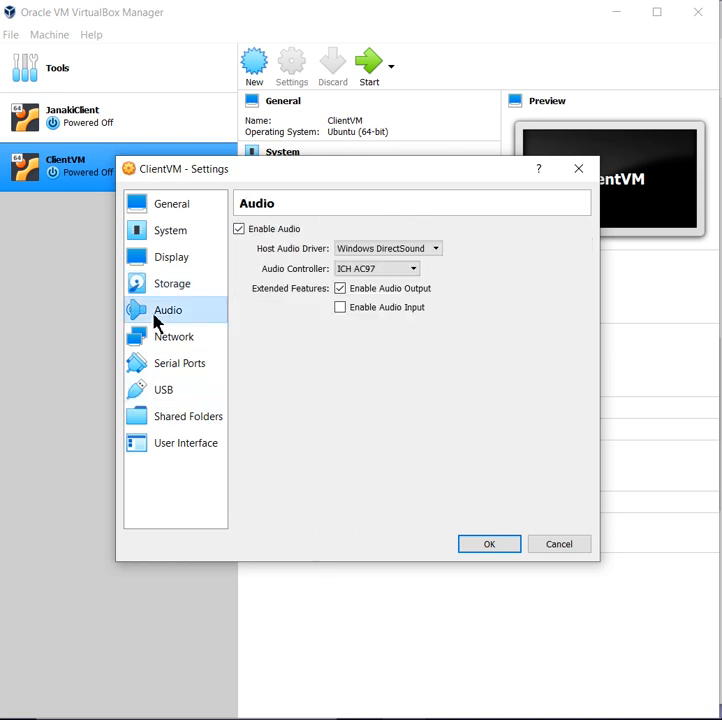
pyautogui.click(162, 342)
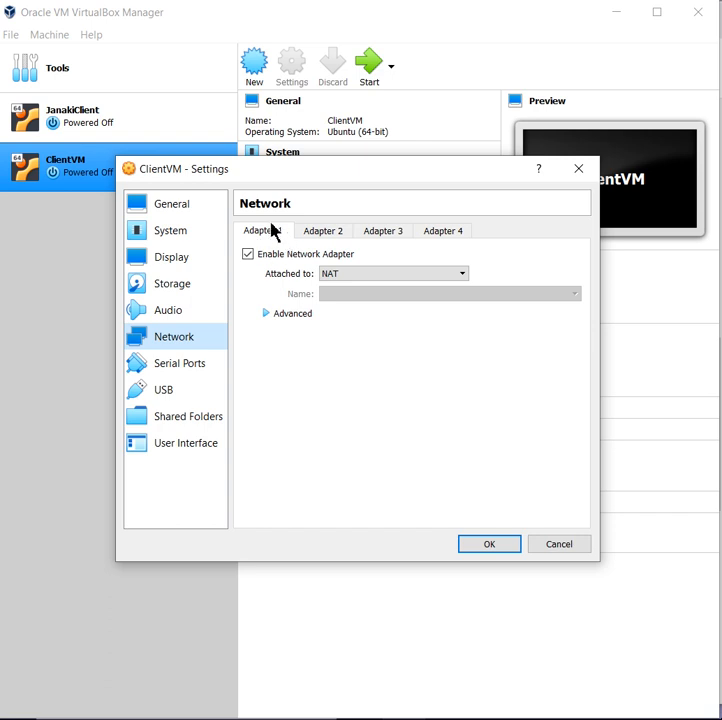
pyautogui.click(335, 274)
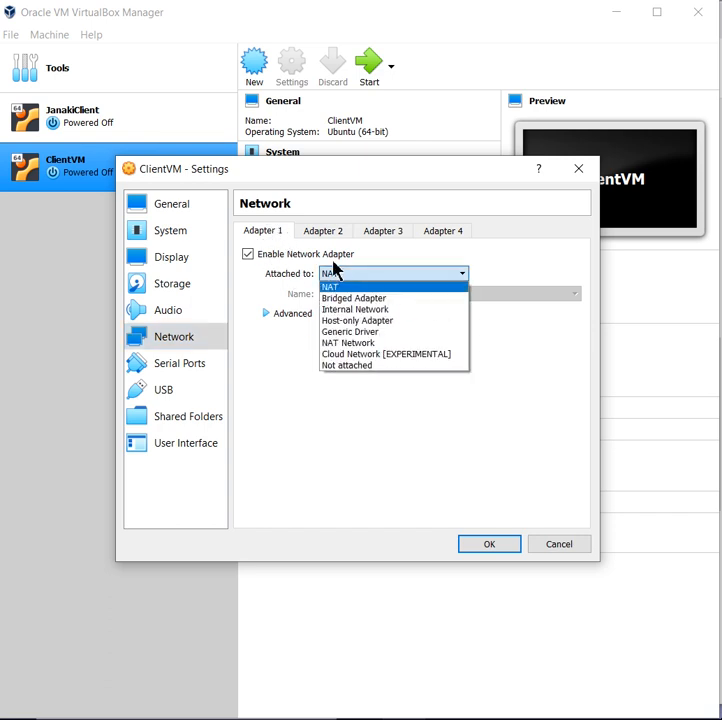
pyautogui.click(327, 344)
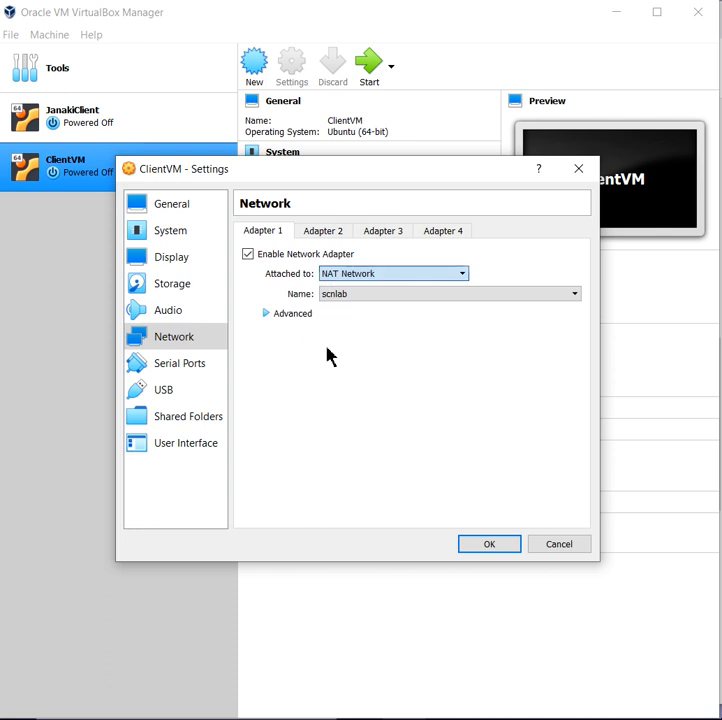
pyautogui.click(346, 296)
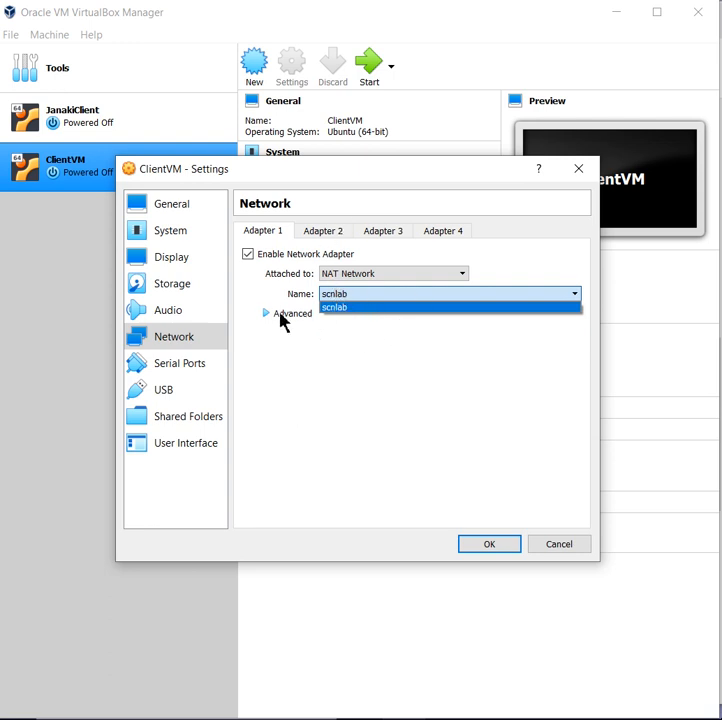
pyautogui.click(356, 293)
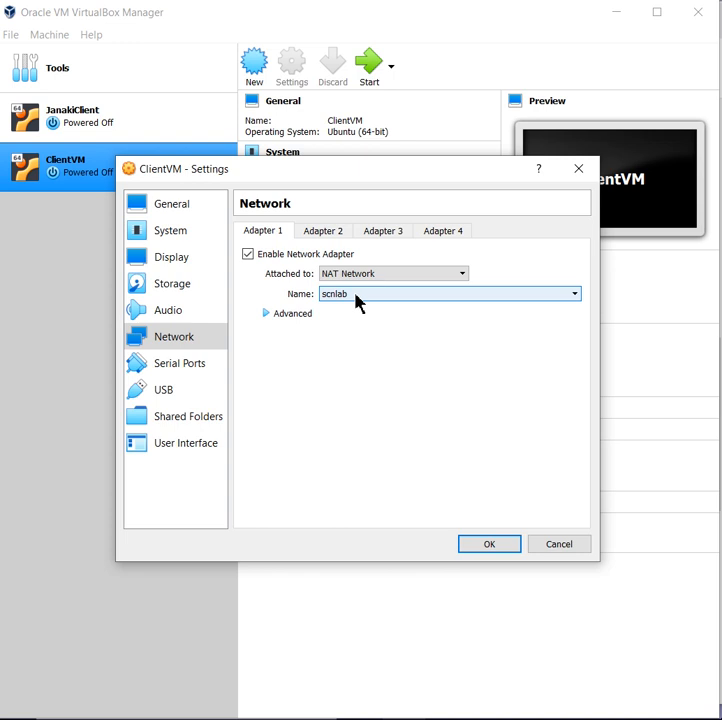
pyautogui.click(356, 298)
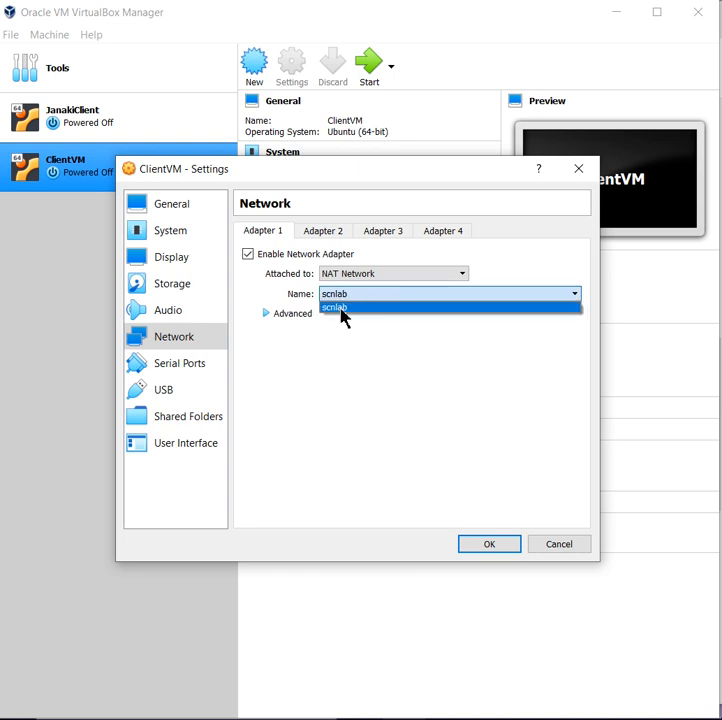
pyautogui.click(341, 309)
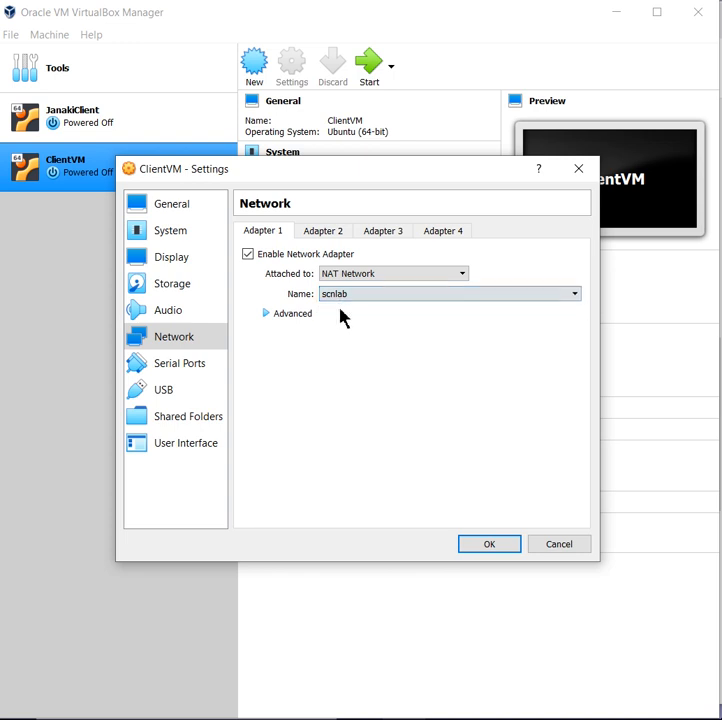
# Step: Set adapter 1's promiscuous mode to Allow All, generate a new MAC address for it, and save the machine settings
pyautogui.click(267, 316)
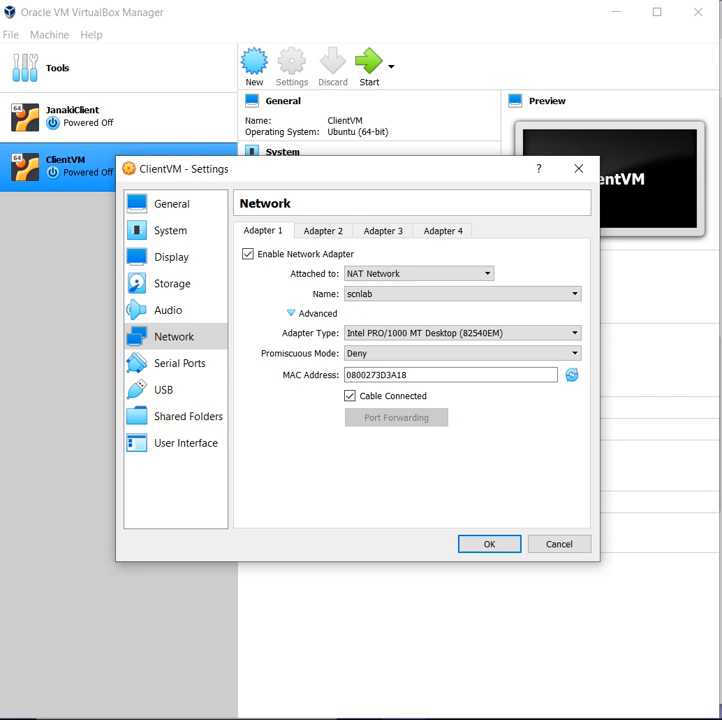
pyautogui.click(395, 355)
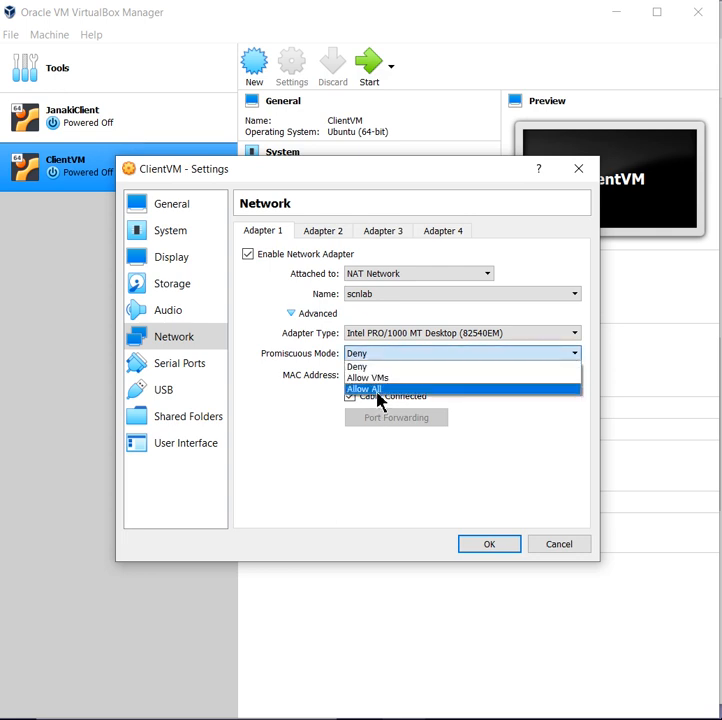
pyautogui.click(377, 389)
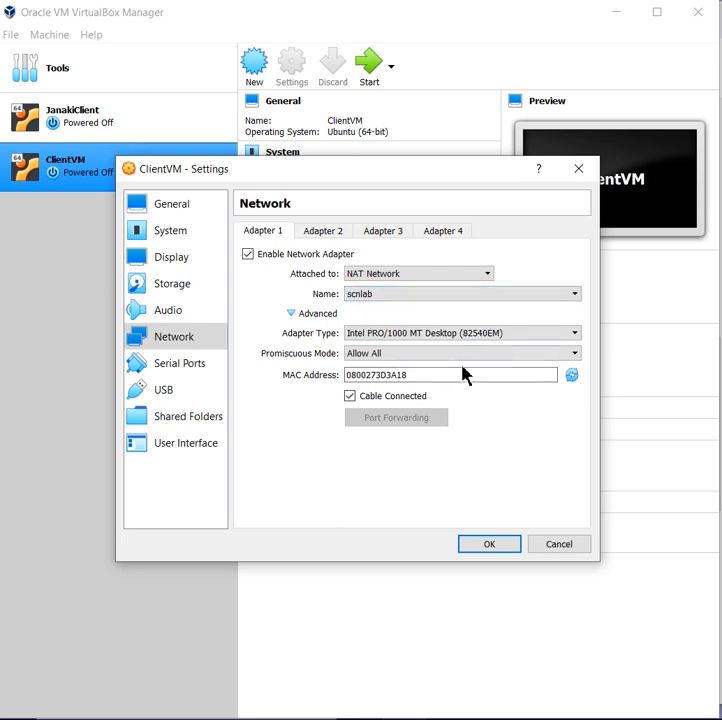
pyautogui.click(573, 378)
pyautogui.click(571, 378)
pyautogui.click(571, 377)
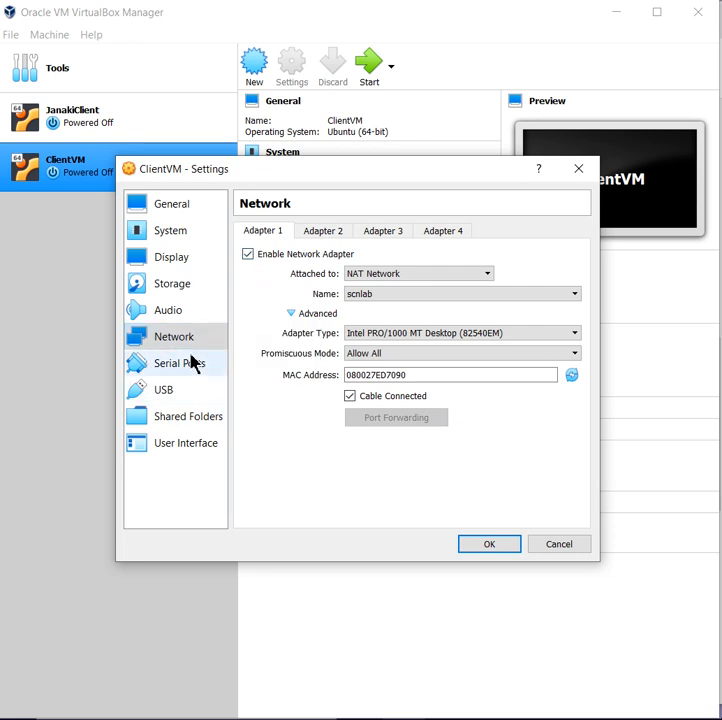
pyautogui.click(488, 546)
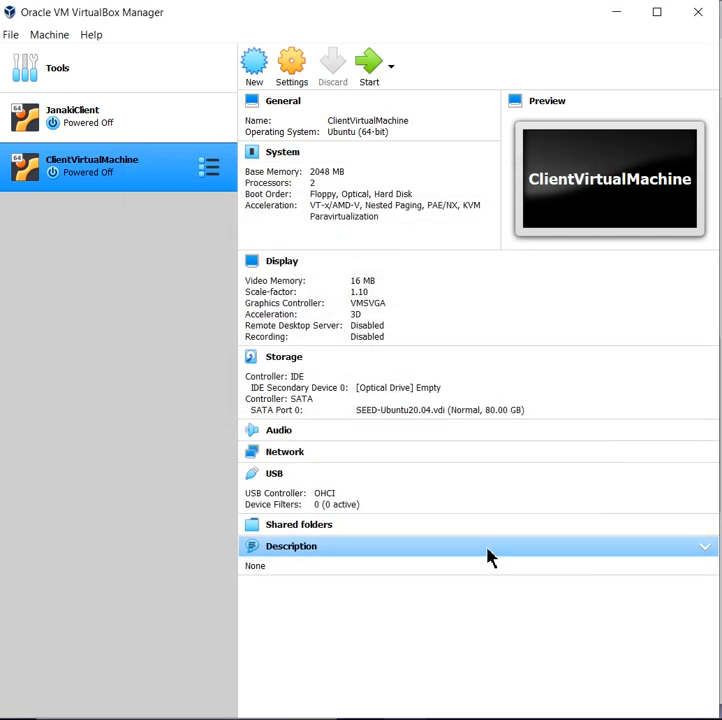
# Step: Start ClientVirtualMachine, reposition its window so it is fully in view, and dismiss the keyboard capture notice
pyautogui.doubleClick(110, 172)
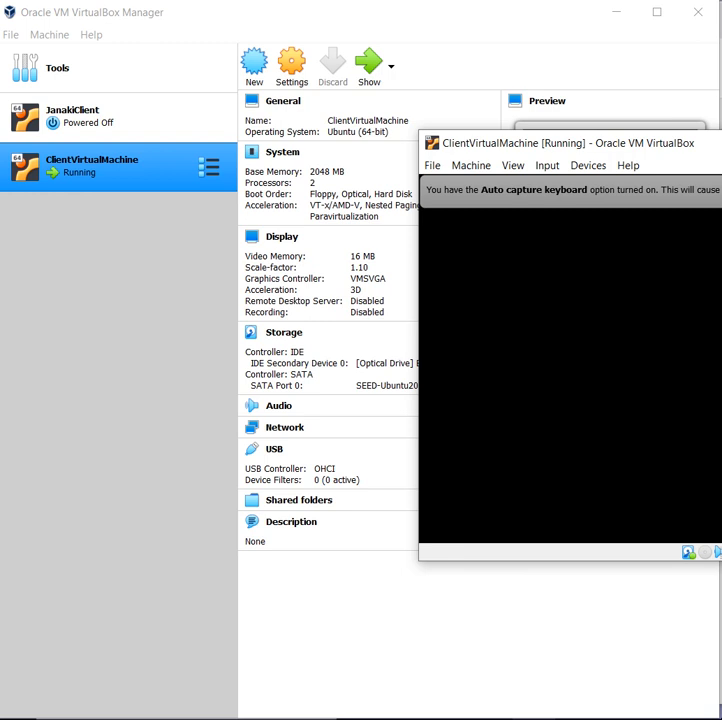
pyautogui.moveTo(711, 148); pyautogui.dragTo(338, 57)
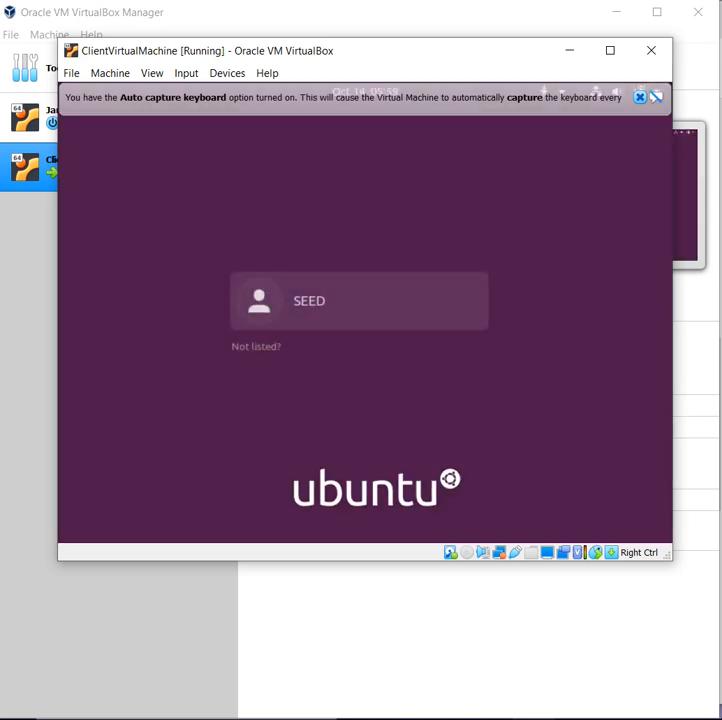
pyautogui.click(639, 97)
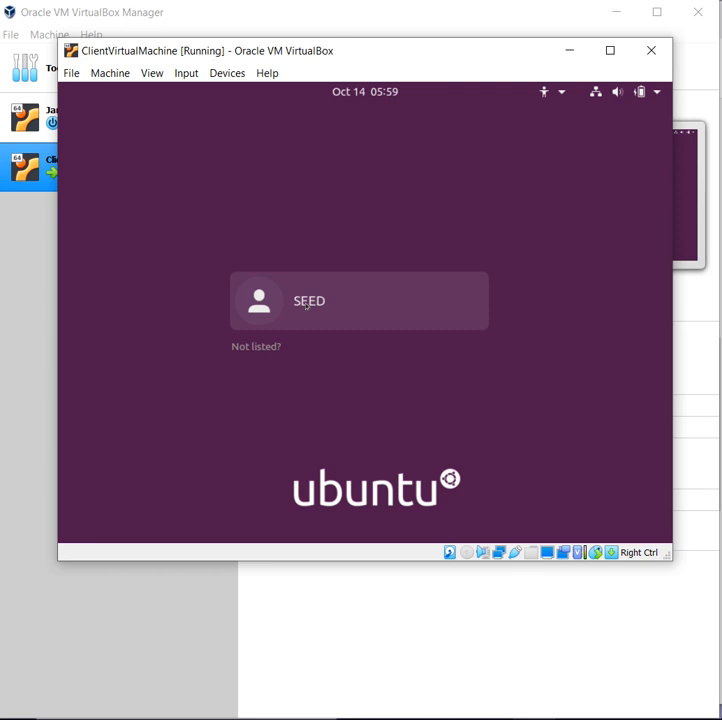
# Step: Log in to Ubuntu as the SEED user by entering and revealing the account password
pyautogui.click(338, 299)
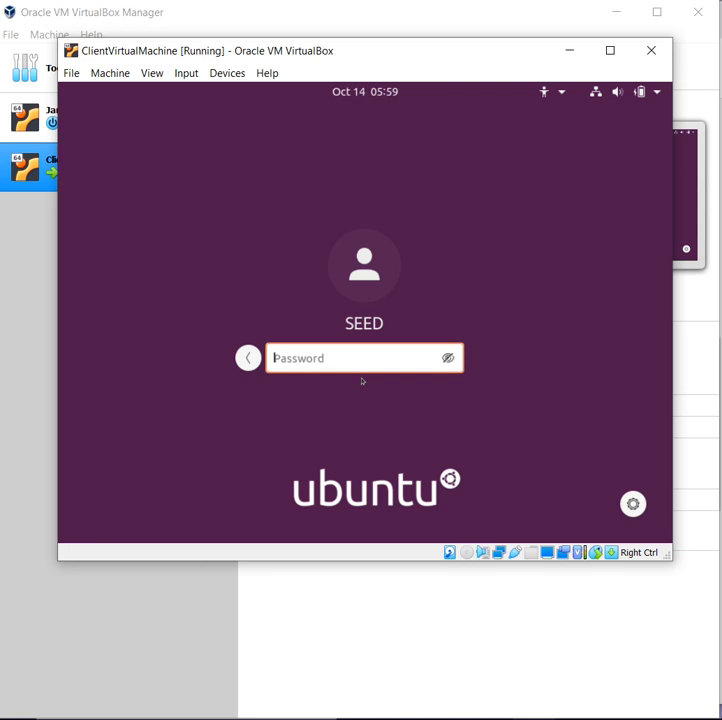
pyautogui.write('dees')
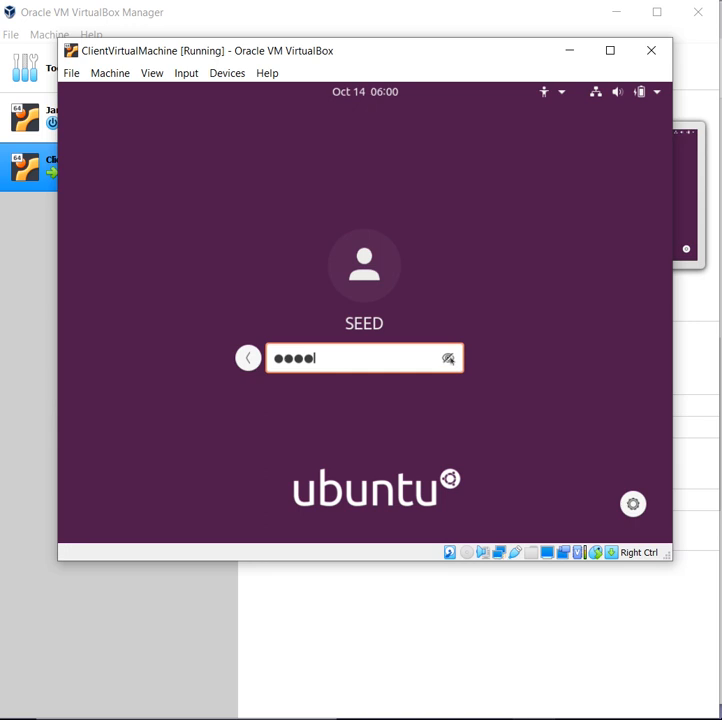
pyautogui.click(447, 358)
pyautogui.press('Return')
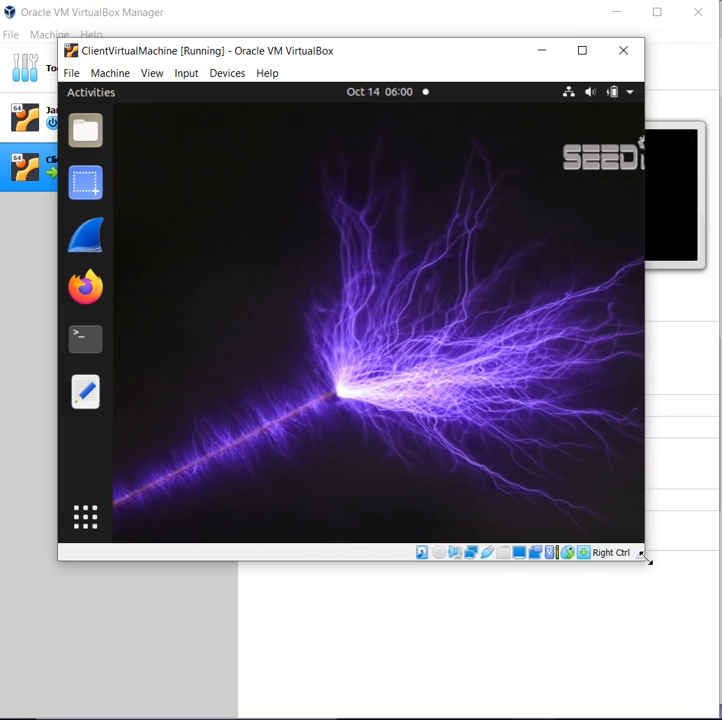
# Step: Resize the running virtual machine's window, and close it with the option to power off the machine
pyautogui.moveTo(646, 561); pyautogui.dragTo(694, 650)
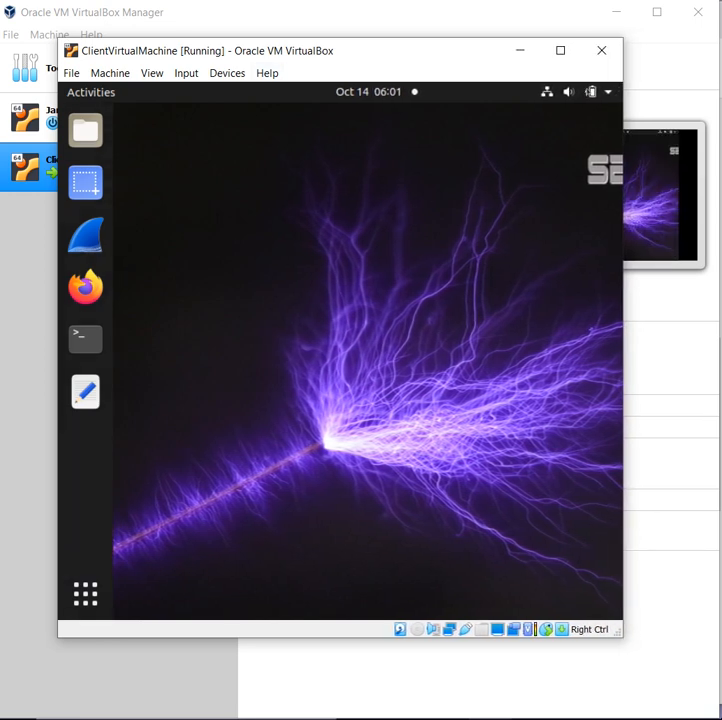
pyautogui.click(602, 55)
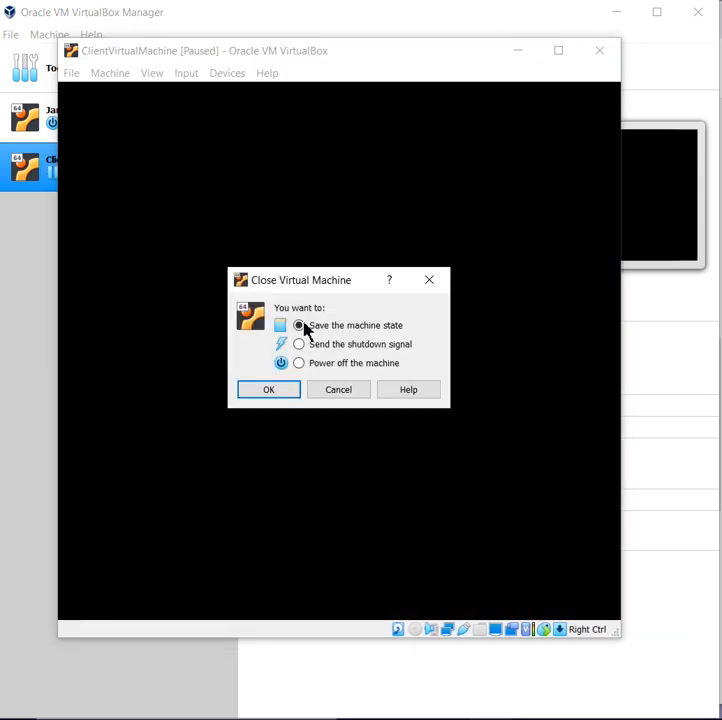
pyautogui.click(364, 366)
pyautogui.click(273, 392)
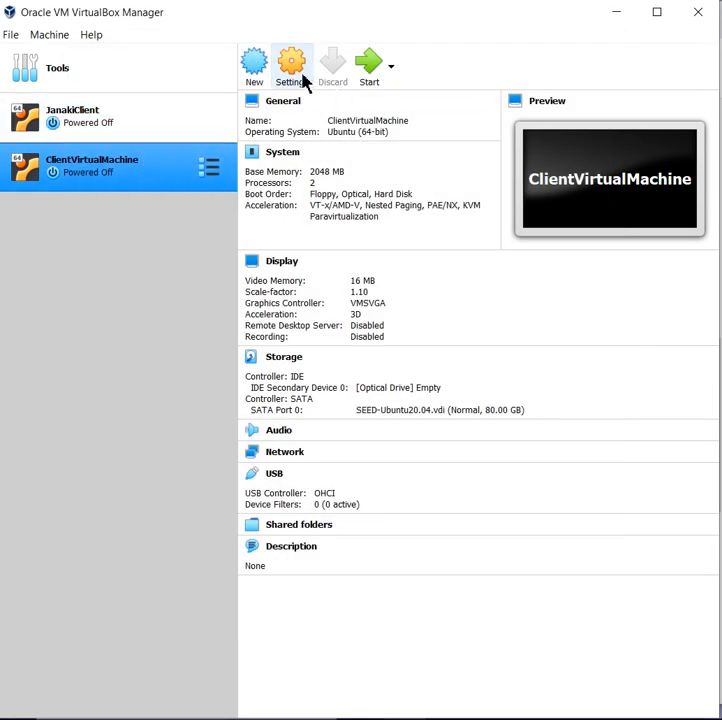
# Step: Set ClientVirtualMachine's display scale factor back to 100% and save the settings
pyautogui.click(293, 74)
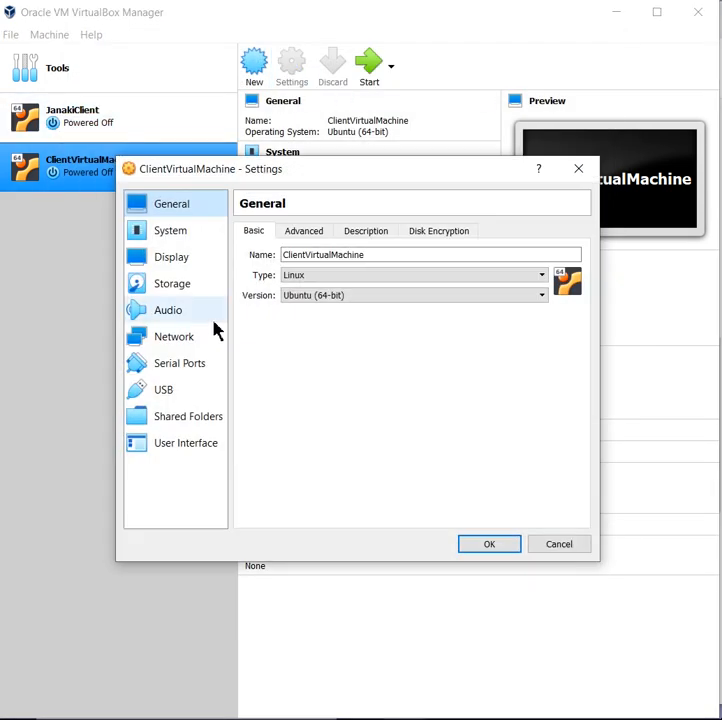
pyautogui.click(179, 266)
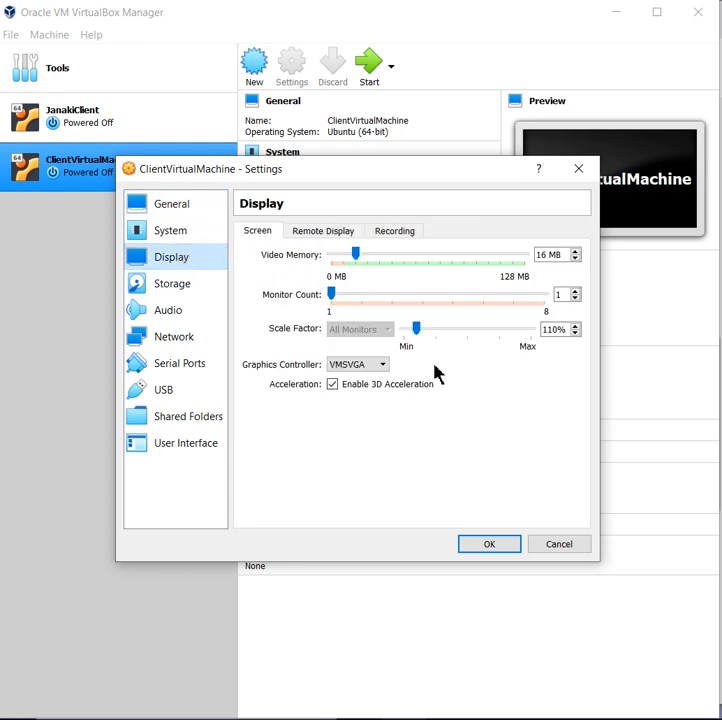
pyautogui.moveTo(418, 332); pyautogui.dragTo(402, 333)
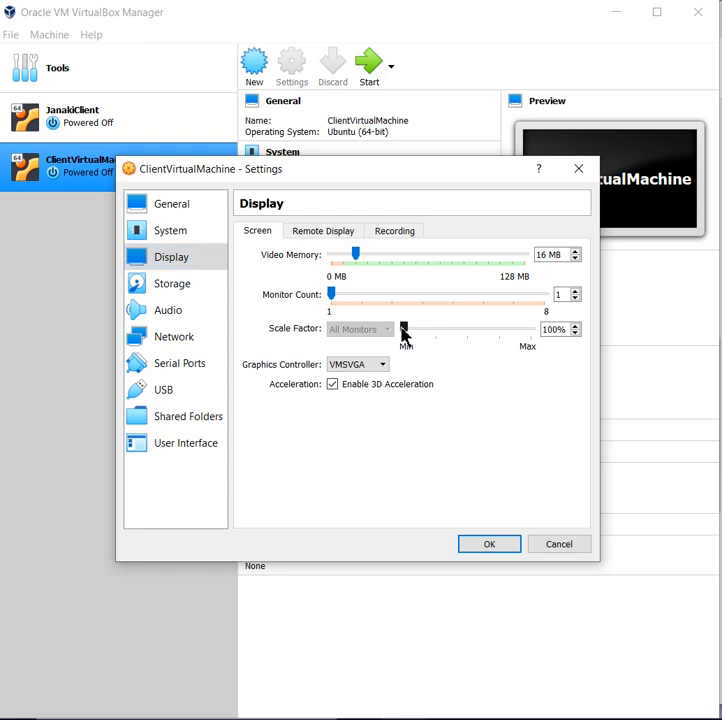
pyautogui.click(492, 548)
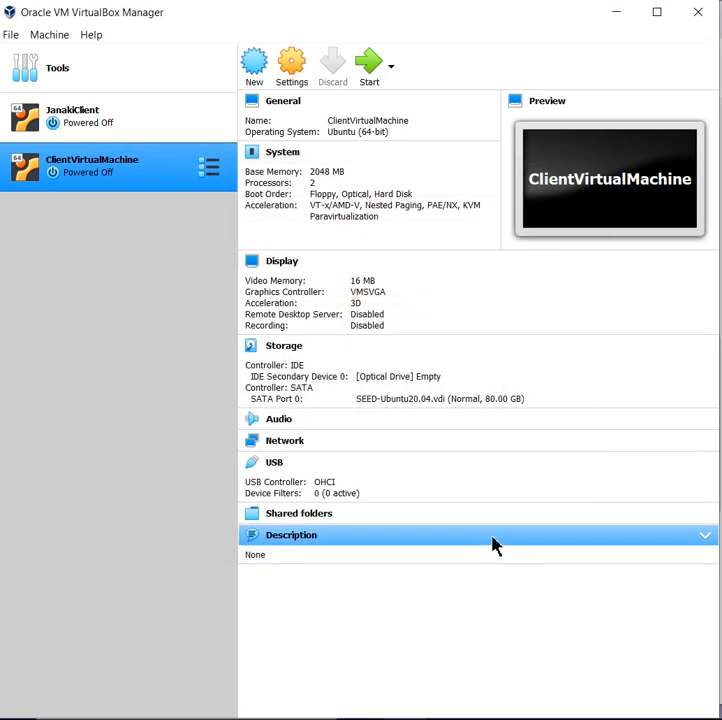
# Step: Restart ClientVirtualMachine with the new display scale and dismiss the keyboard capture notice
pyautogui.doubleClick(127, 174)
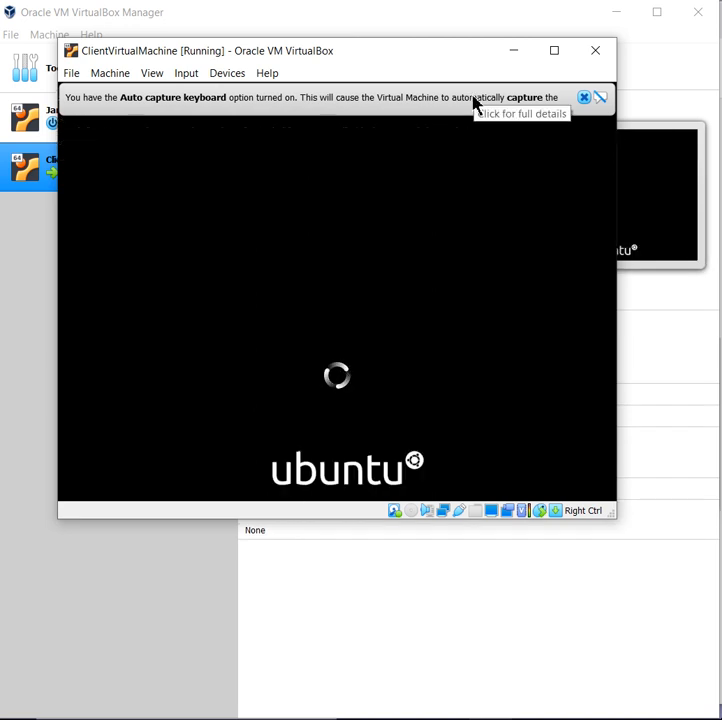
pyautogui.click(584, 97)
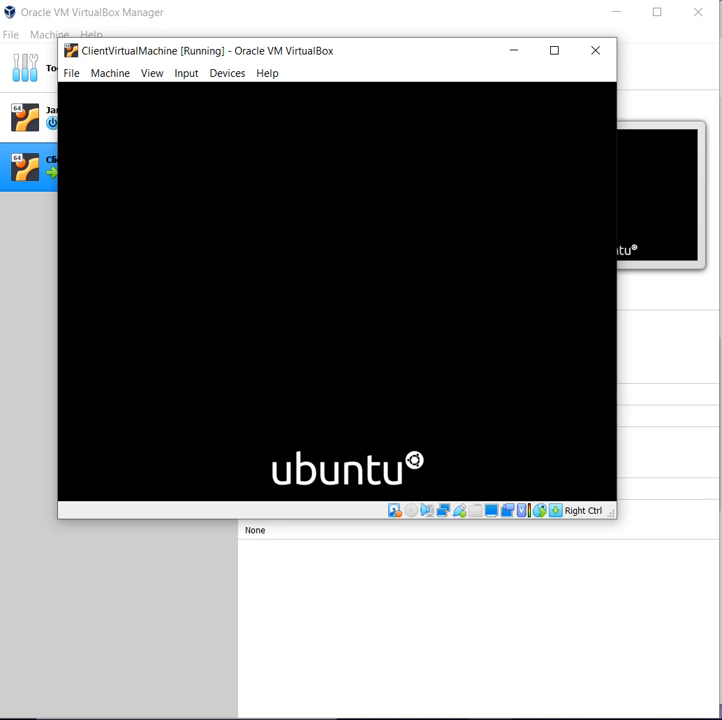
# Step: Enlarge the running virtual machine's window, log in to Ubuntu as SEED with the account password, and enlarge the window again
pyautogui.moveTo(619, 522); pyautogui.dragTo(701, 715)
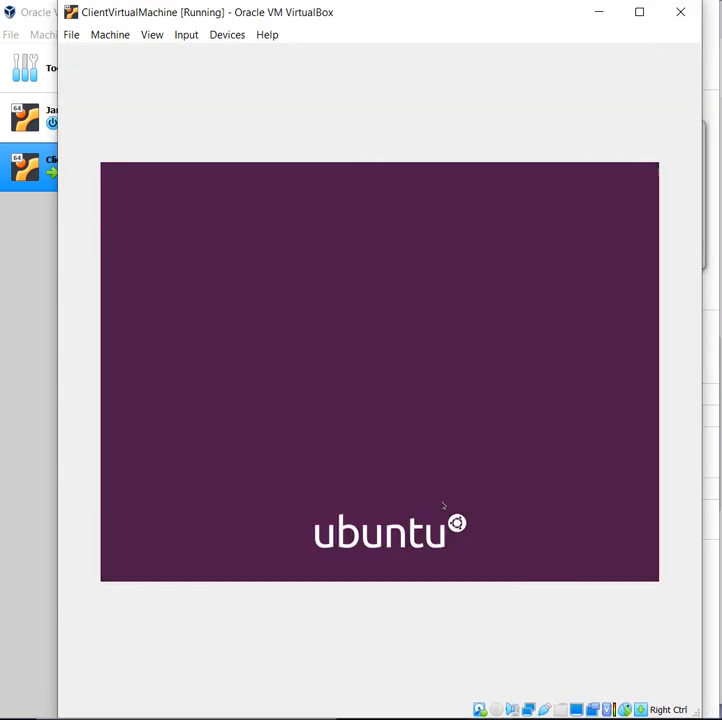
pyautogui.moveTo(55, 138); pyautogui.dragTo(8, 137)
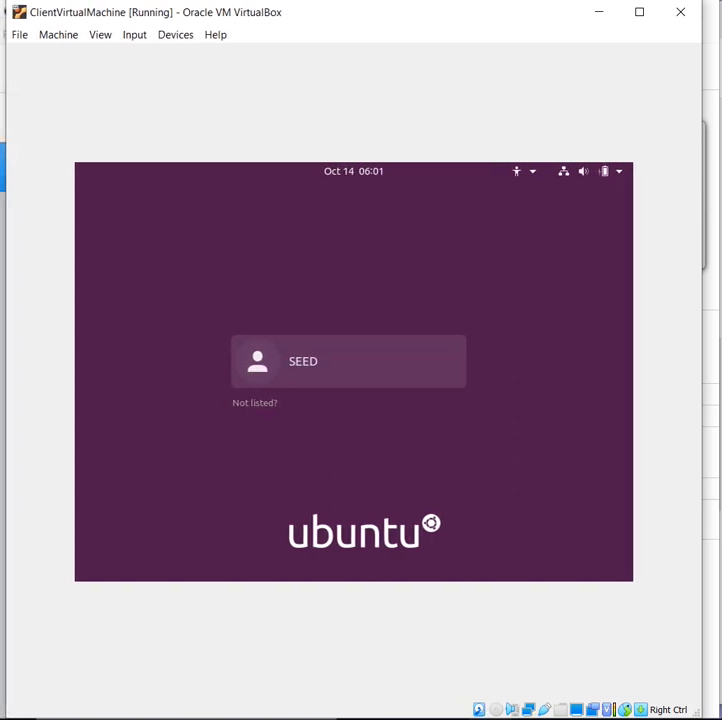
pyautogui.click(336, 362)
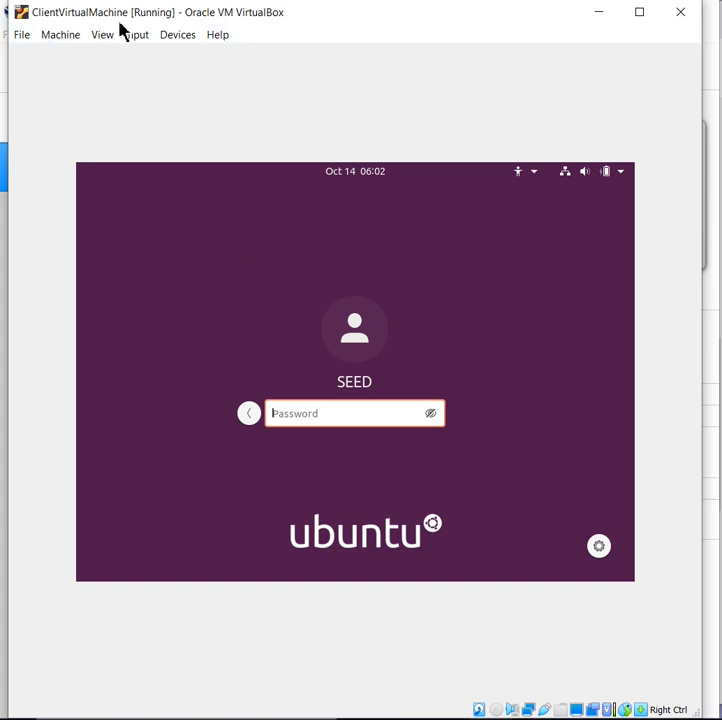
pyautogui.write('dees')
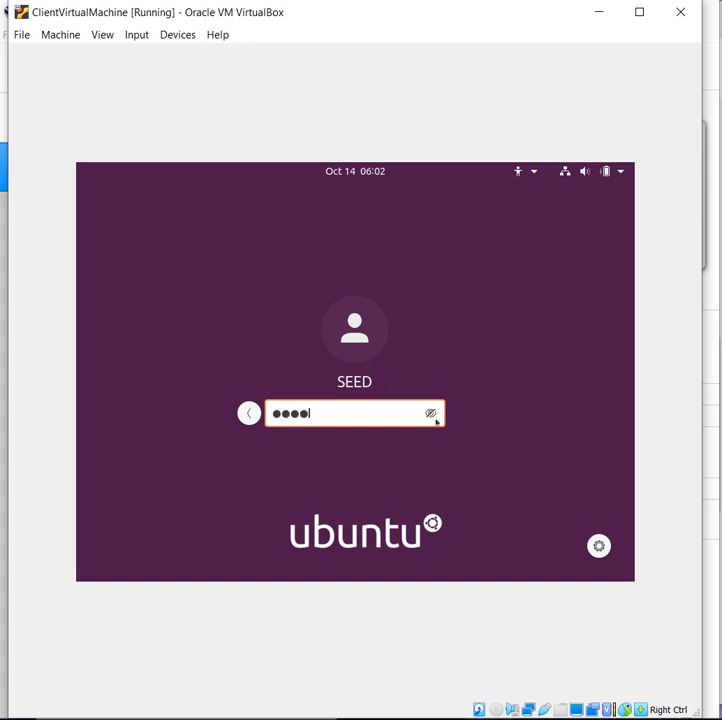
pyautogui.click(431, 414)
pyautogui.press('Return')
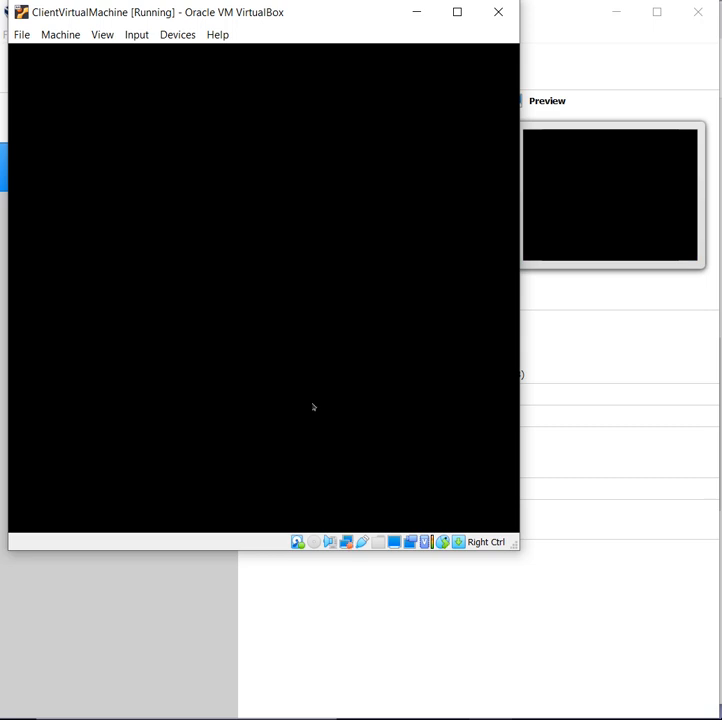
pyautogui.moveTo(516, 548); pyautogui.dragTo(684, 714)
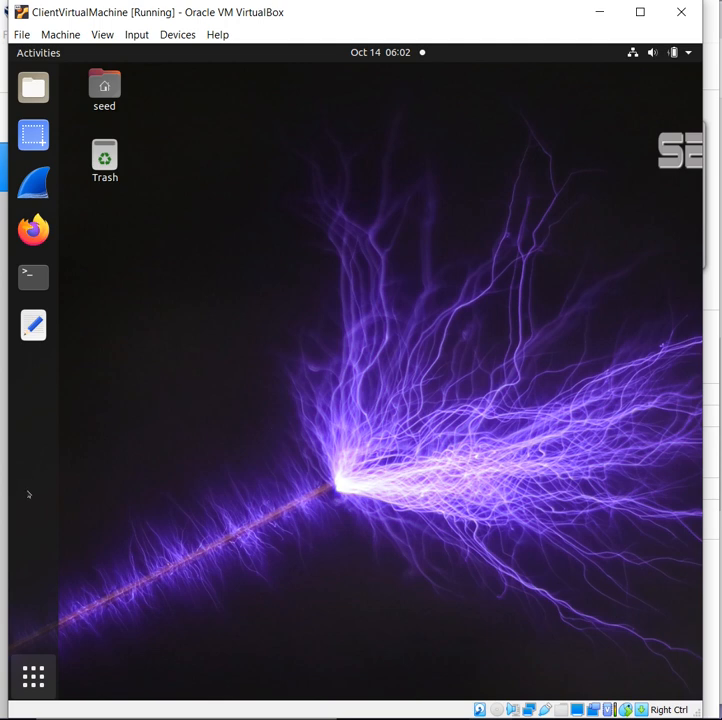
# Step: Add Calendar from the full applications list to the Ubuntu dock favorites, and return to the desktop
pyautogui.click(33, 677)
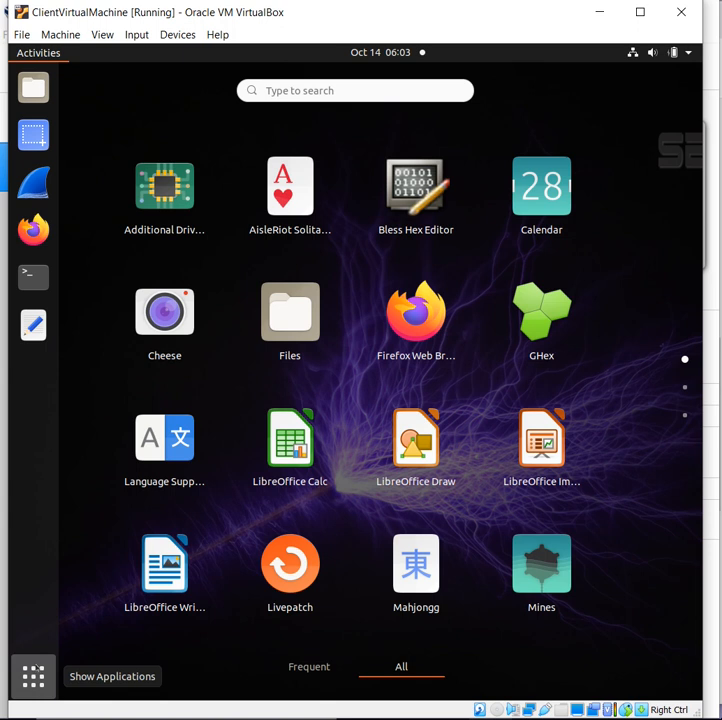
pyautogui.moveTo(541, 186); pyautogui.dragTo(25, 376)
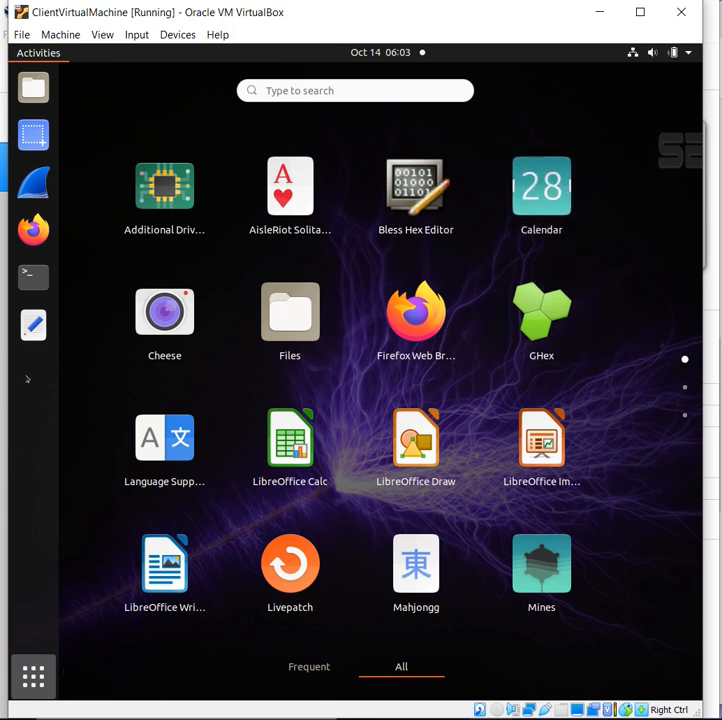
pyautogui.rightClick(558, 197)
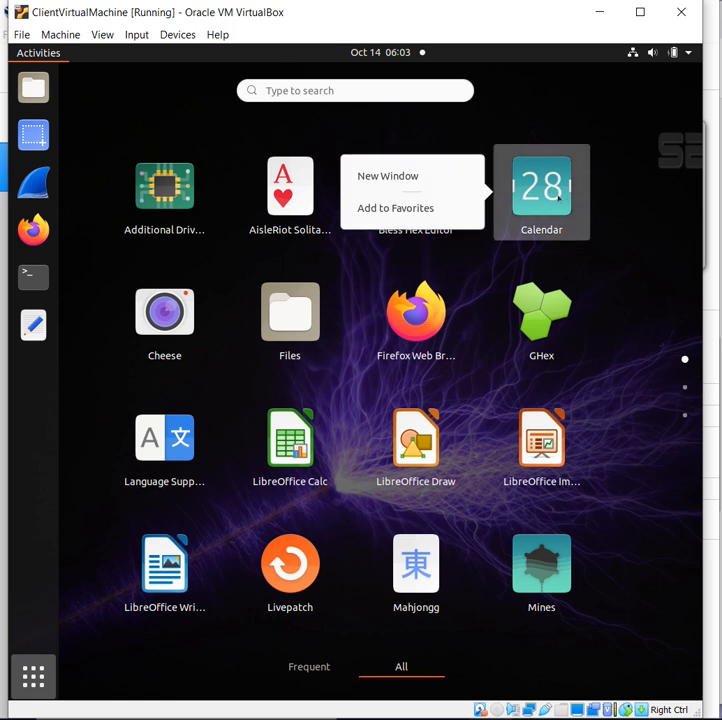
pyautogui.click(435, 208)
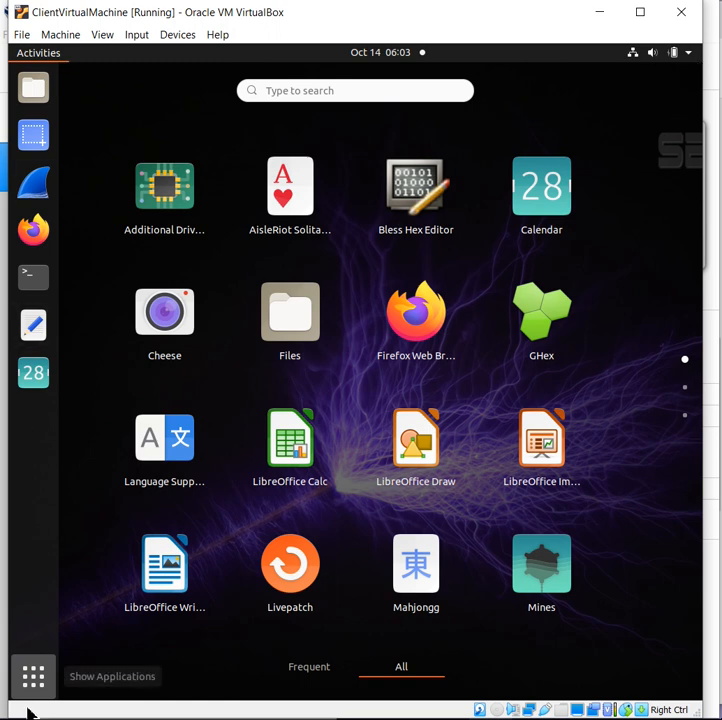
pyautogui.click(33, 680)
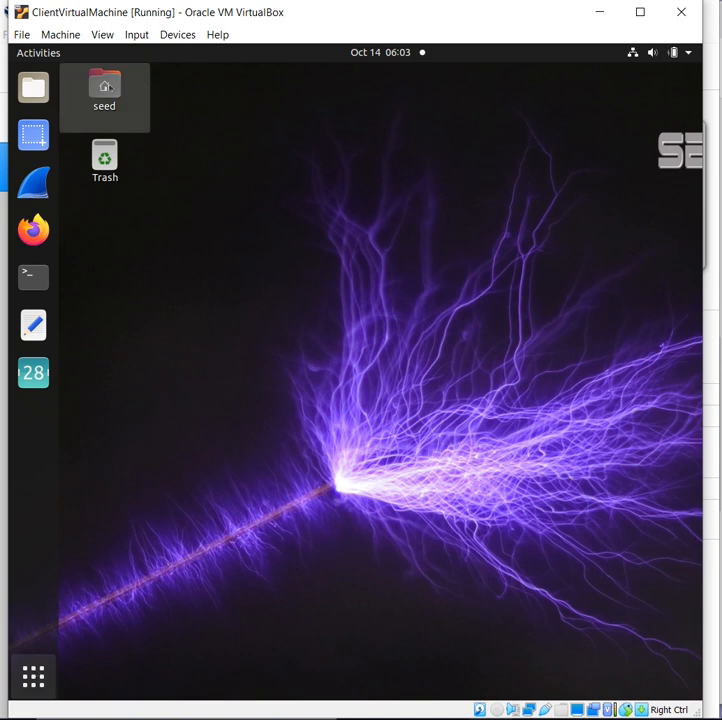
# Step: Examine the contents of the seed home folder, and highlight the host name in a new terminal's prompt
pyautogui.doubleClick(106, 86)
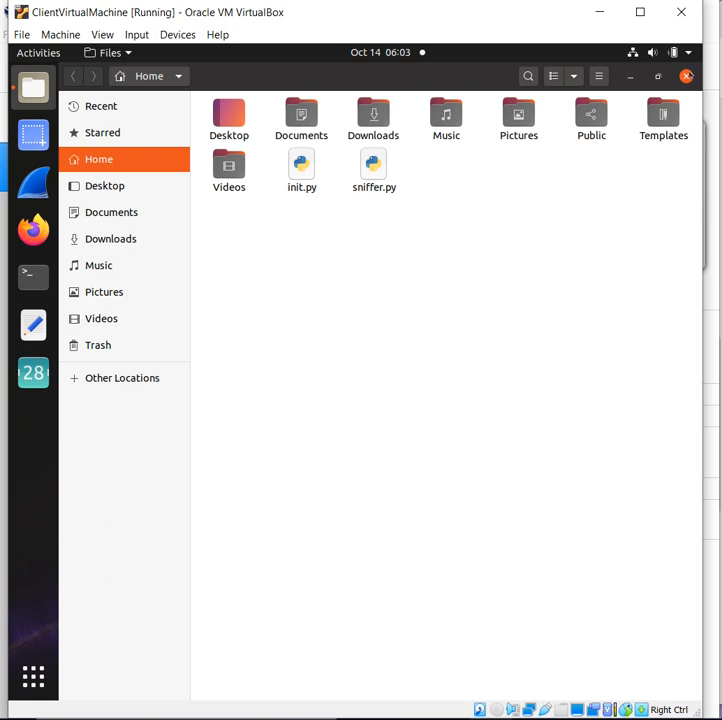
pyautogui.click(686, 77)
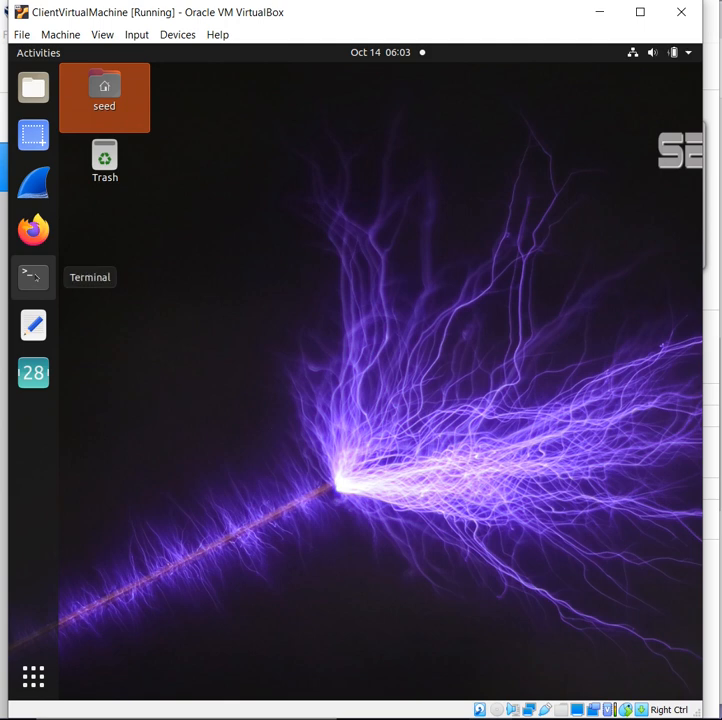
pyautogui.click(33, 277)
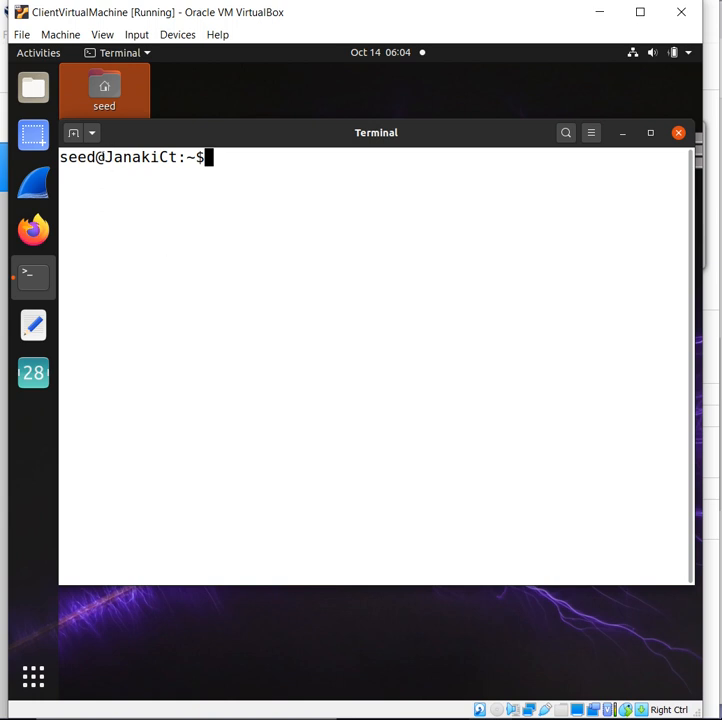
pyautogui.moveTo(104, 157); pyautogui.dragTo(177, 157)
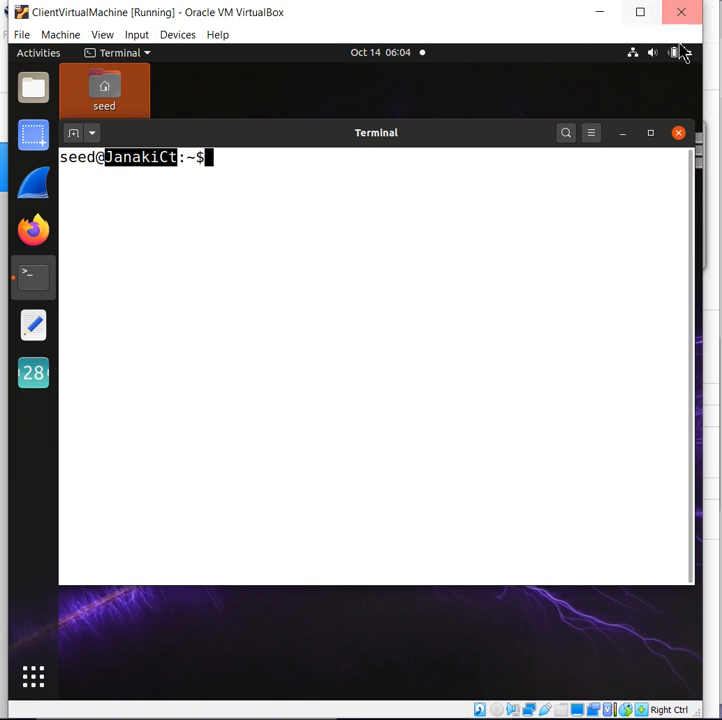
# Step: Examine the wired connection's IPv4 address, hardware address, default route and DNS in the Ubuntu network settings, and close the settings
pyautogui.click(630, 52)
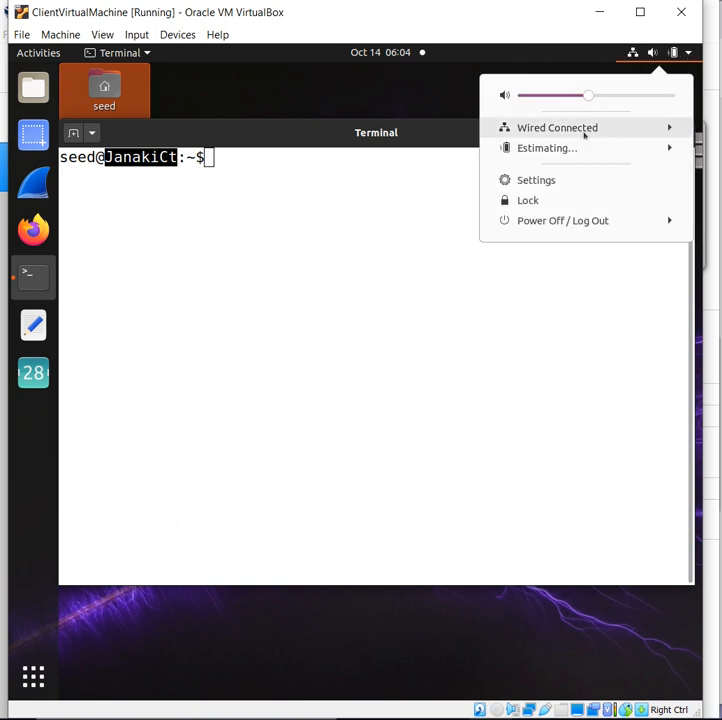
pyautogui.click(553, 183)
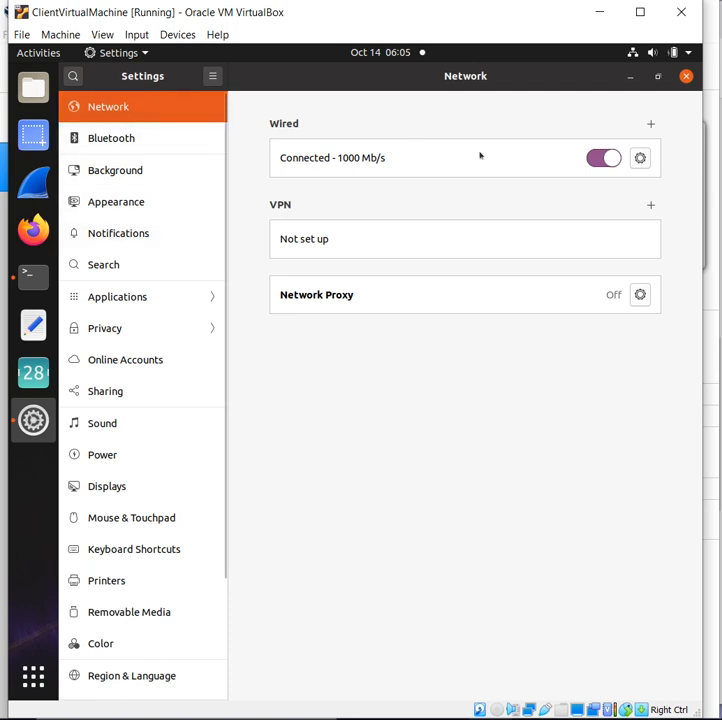
pyautogui.click(640, 157)
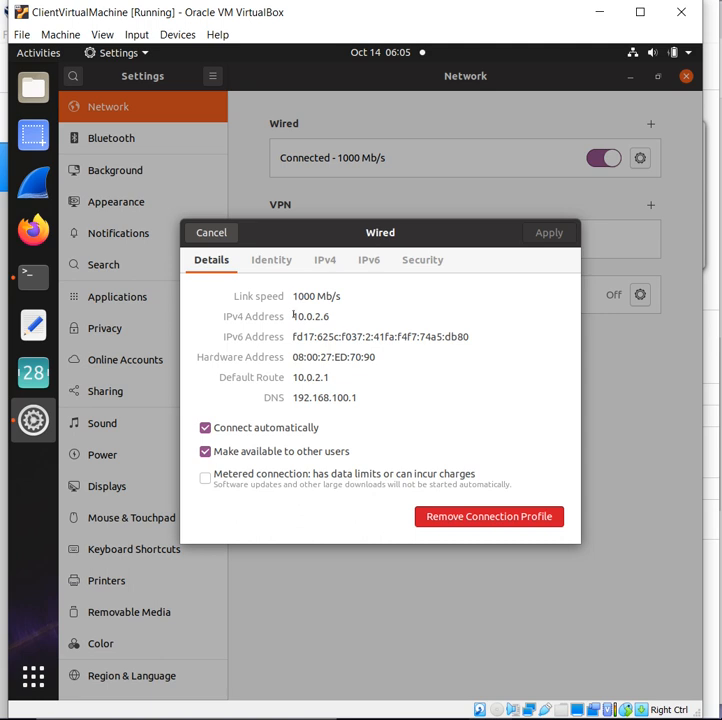
pyautogui.moveTo(297, 316); pyautogui.dragTo(341, 312)
pyautogui.moveTo(294, 356); pyautogui.dragTo(377, 357)
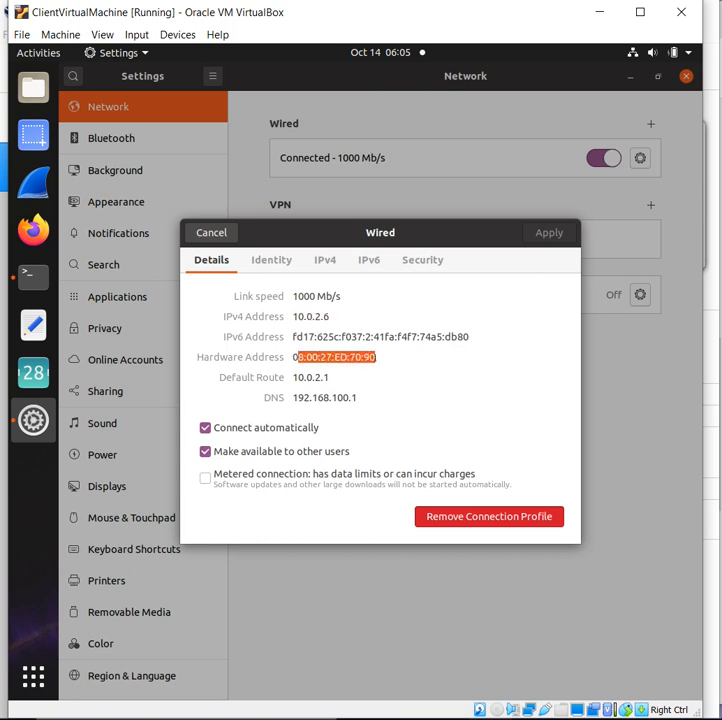
pyautogui.moveTo(292, 377); pyautogui.dragTo(341, 375)
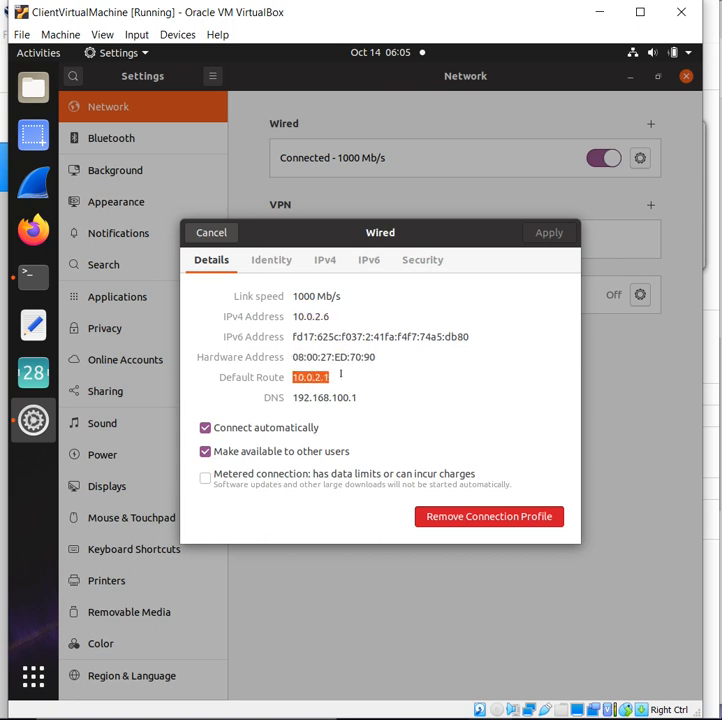
pyautogui.moveTo(297, 397); pyautogui.dragTo(387, 397)
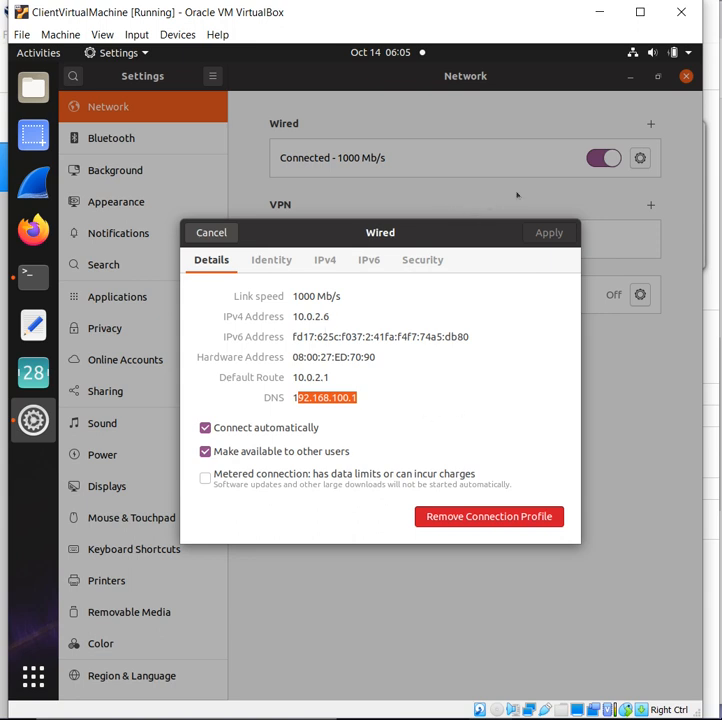
pyautogui.click(211, 232)
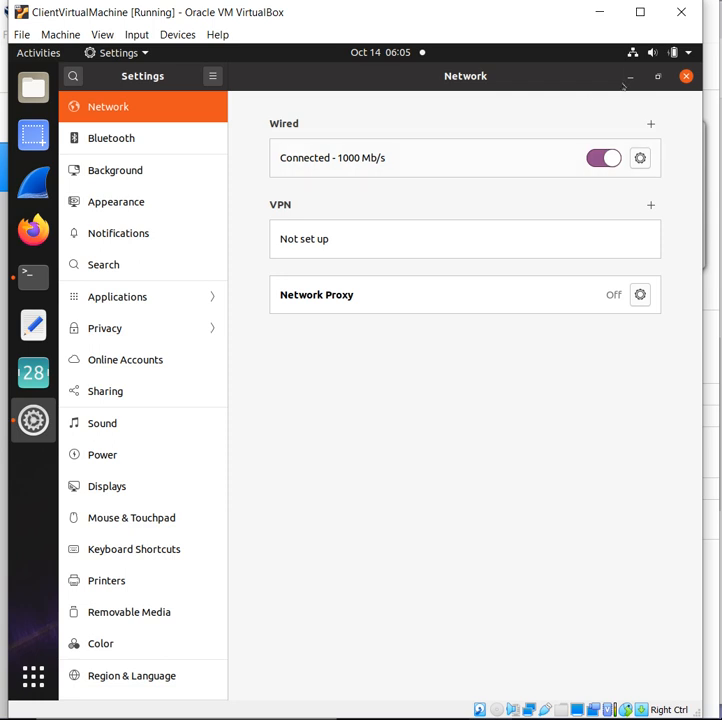
pyautogui.click(686, 77)
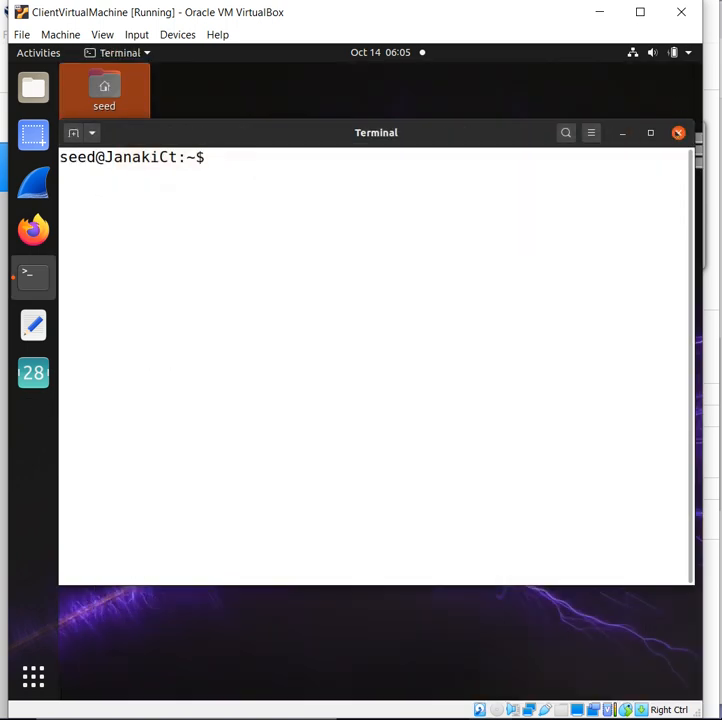
# Step: Close the terminal and power off Ubuntu from within the guest system
pyautogui.click(678, 132)
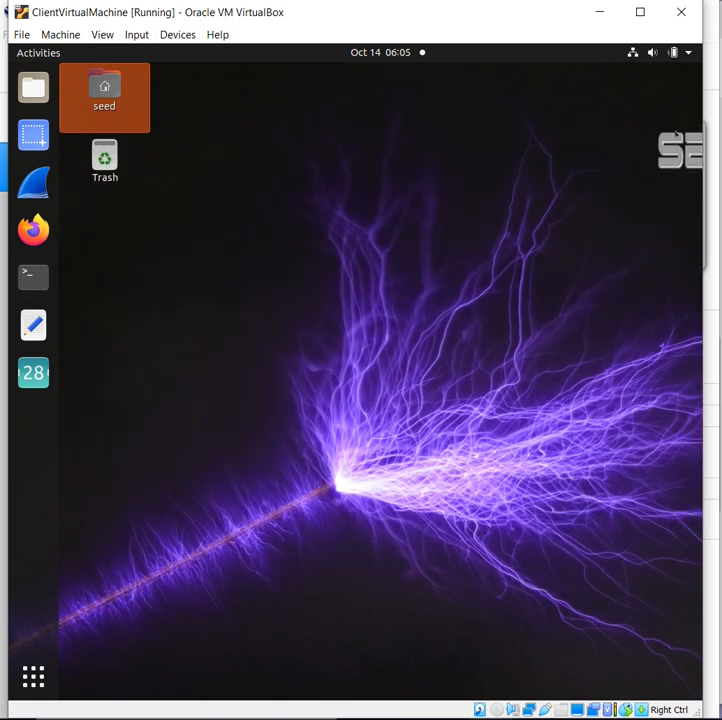
pyautogui.click(688, 53)
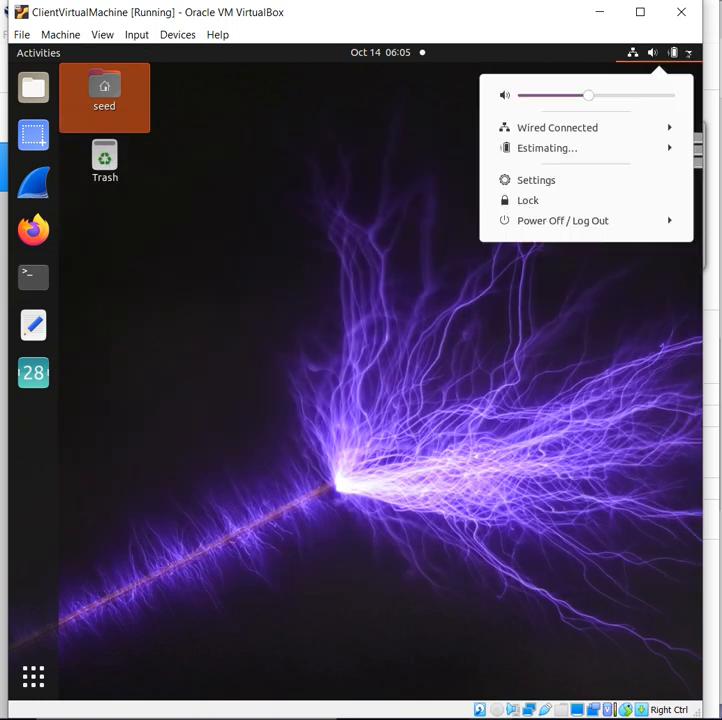
pyautogui.click(605, 221)
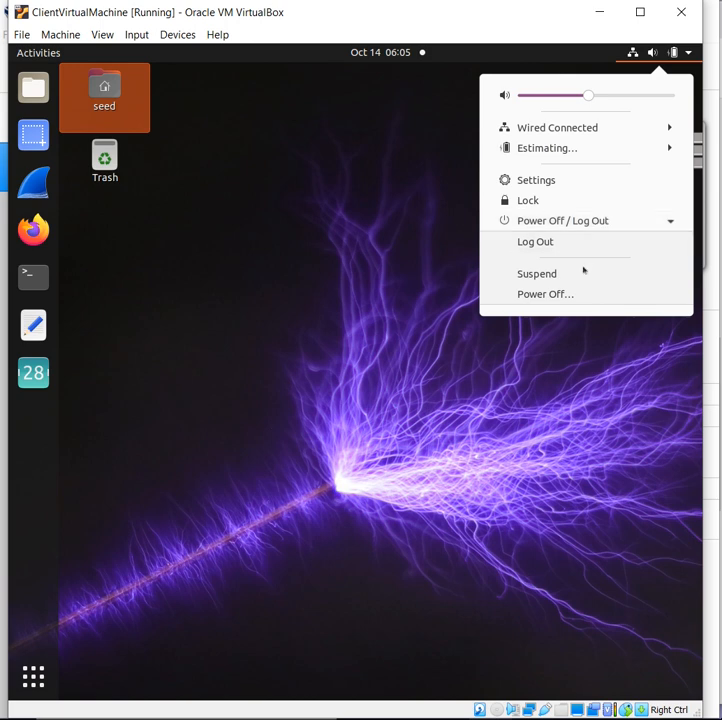
pyautogui.click(564, 295)
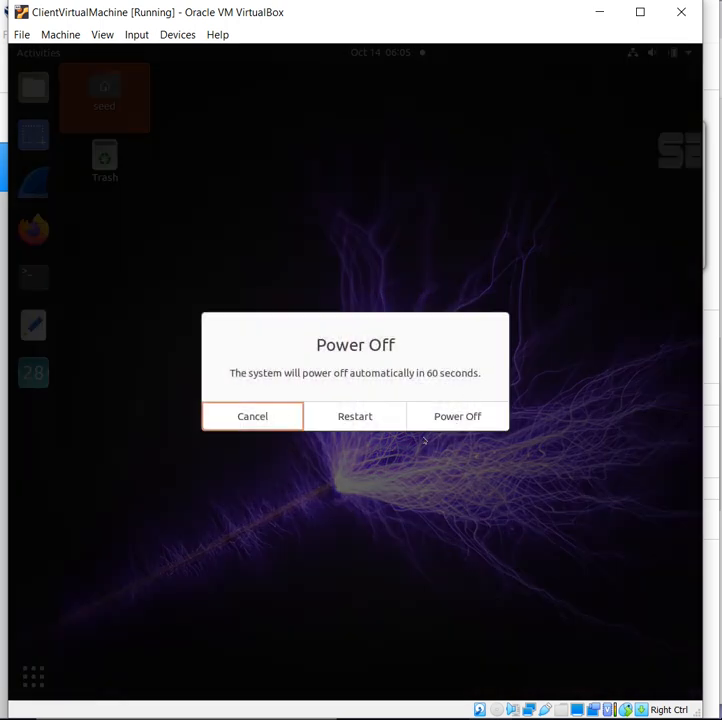
pyautogui.click(455, 418)
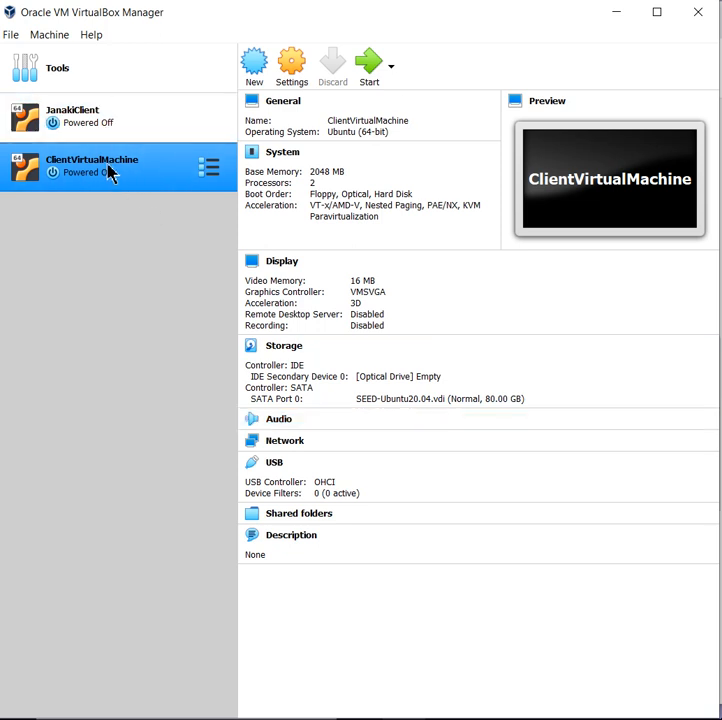
# Step: Check which NAT networks ClientVirtualMachine's Adapter 1 can use, and accept its network settings with scnlab selected
pyautogui.click(296, 66)
pyautogui.click(176, 340)
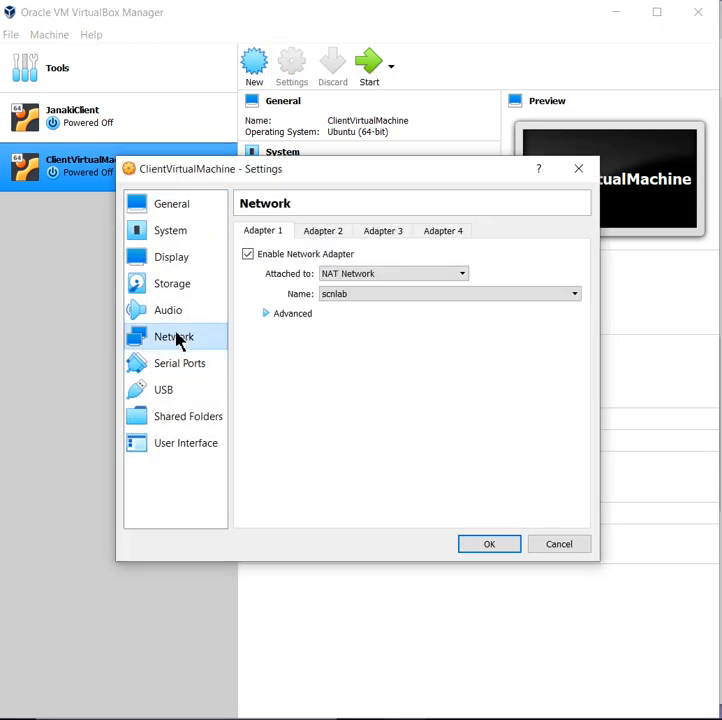
pyautogui.click(339, 298)
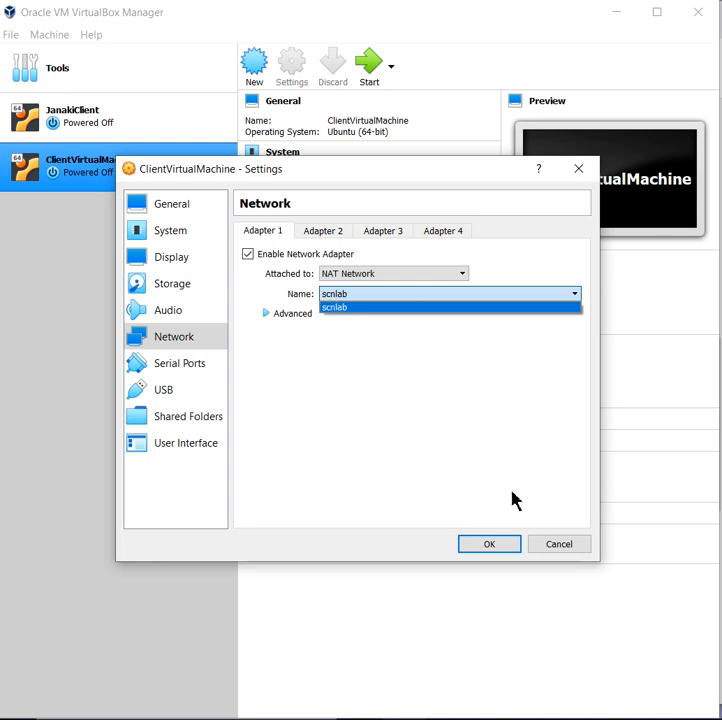
pyautogui.click(506, 548)
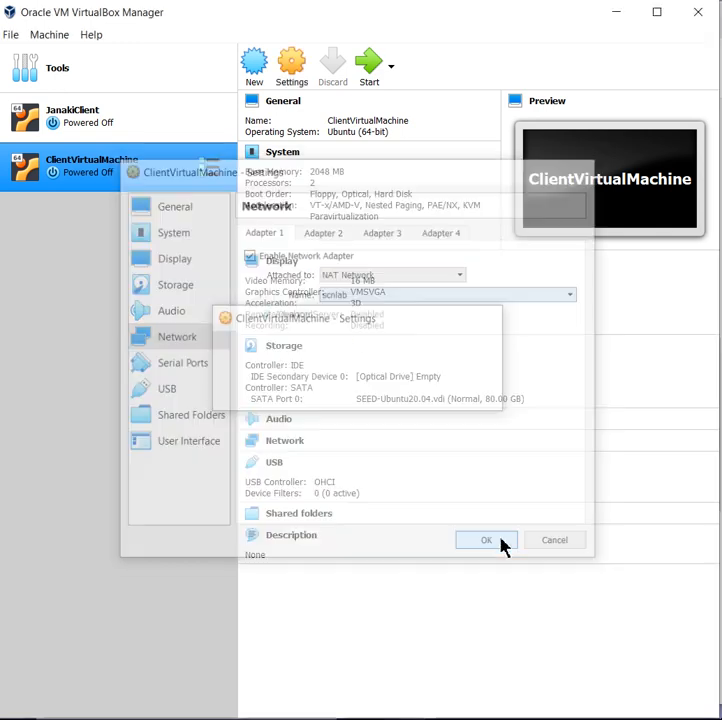
# Step: Remove the existing scnlab NAT network from the VirtualBox network preferences
pyautogui.click(10, 35)
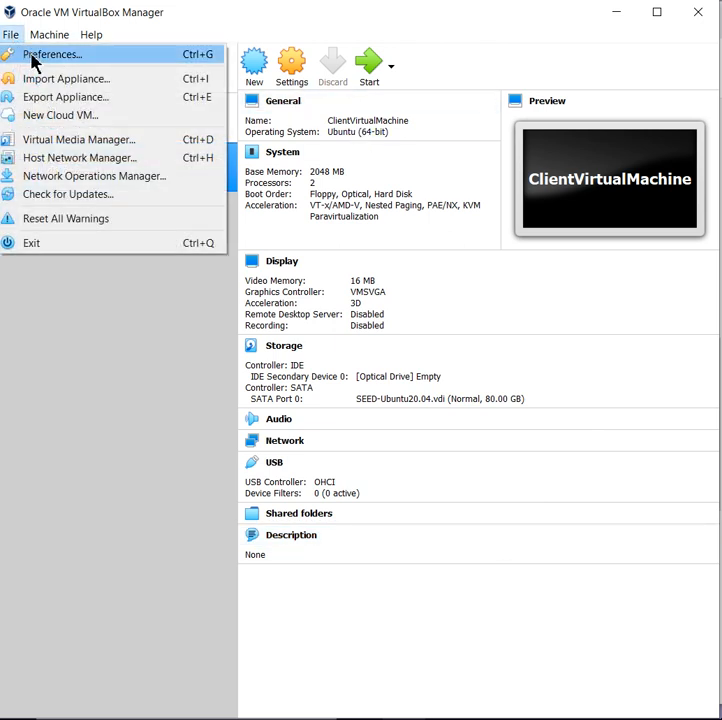
pyautogui.click(32, 58)
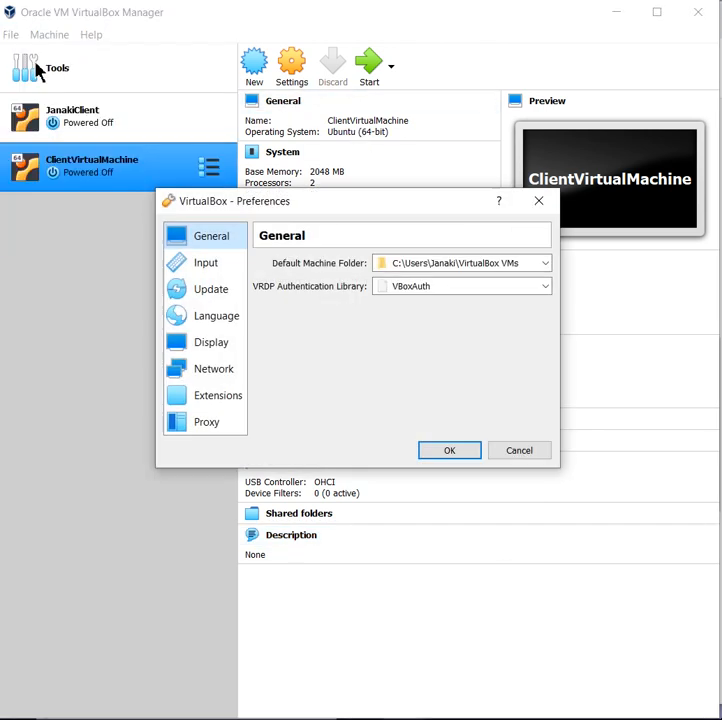
pyautogui.click(214, 375)
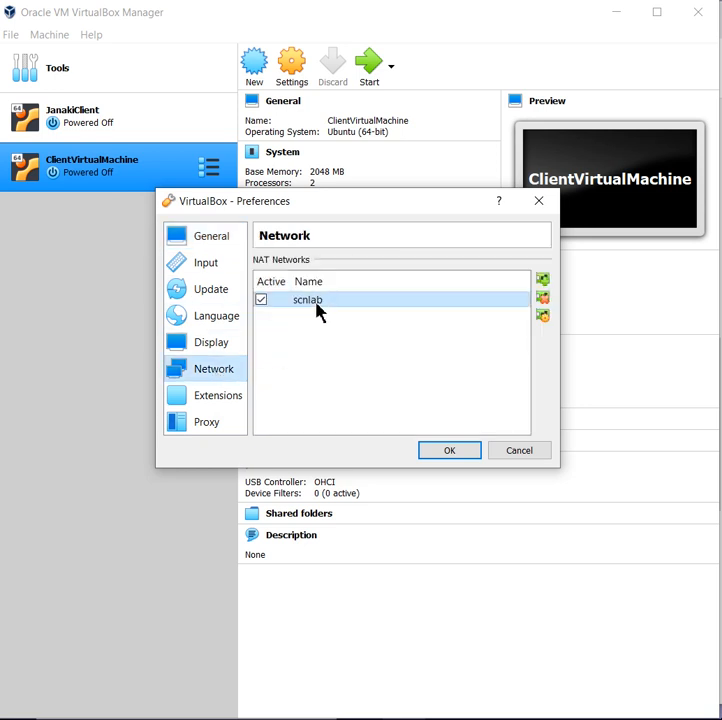
pyautogui.click(542, 298)
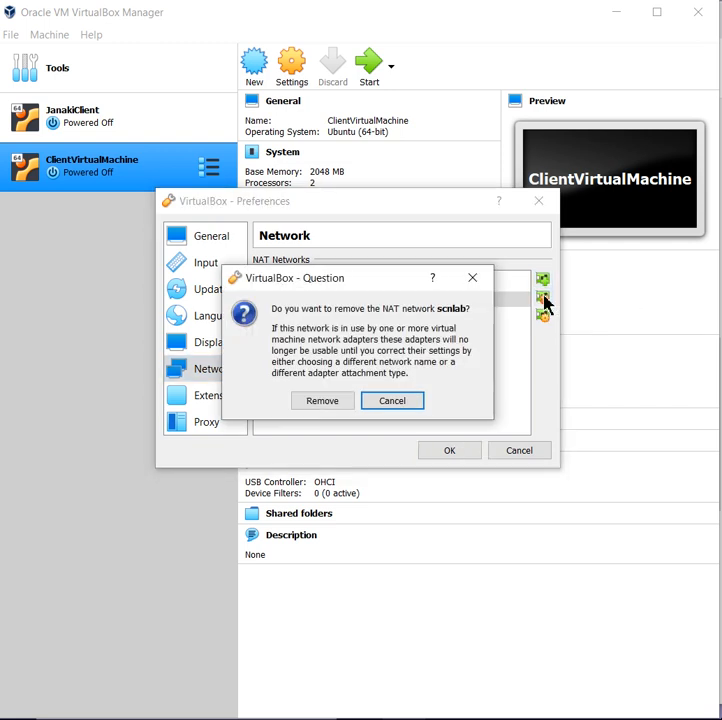
pyautogui.click(336, 405)
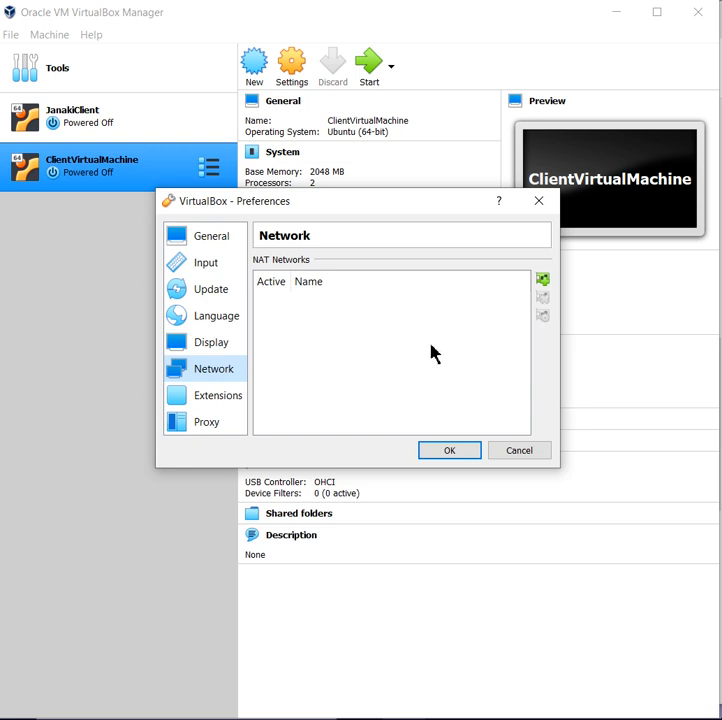
# Step: Add a NAT network named scnlab with CIDR 10.0.2.0/24 and DHCP support, and accept the preferences
pyautogui.click(543, 280)
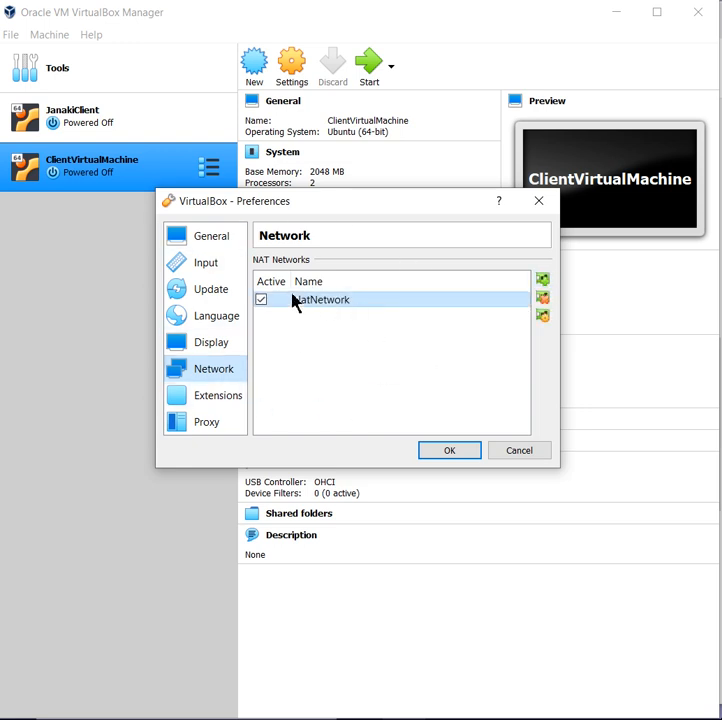
pyautogui.doubleClick(324, 302)
pyautogui.doubleClick(360, 289)
pyautogui.write('scn')
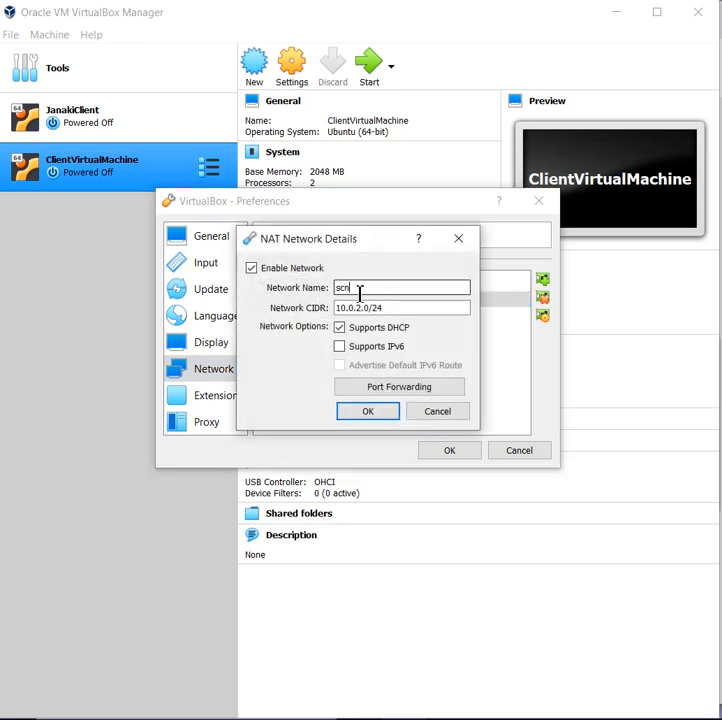
pyautogui.write('lab')
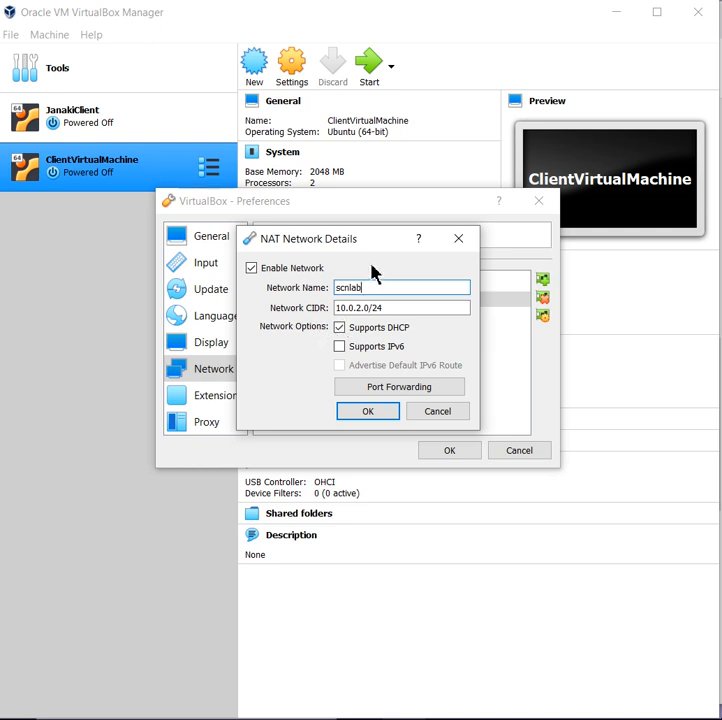
pyautogui.click(341, 308)
pyautogui.press('BackSpace')
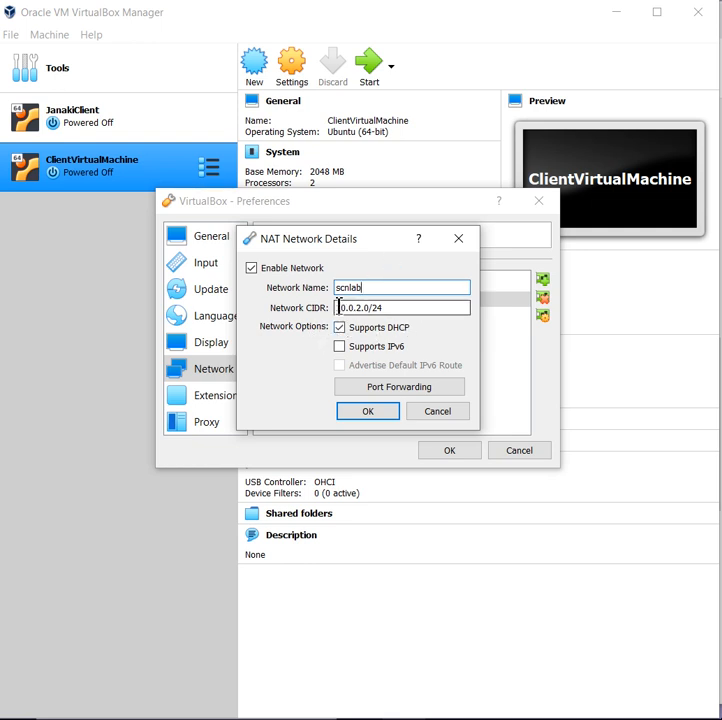
pyautogui.write('1')
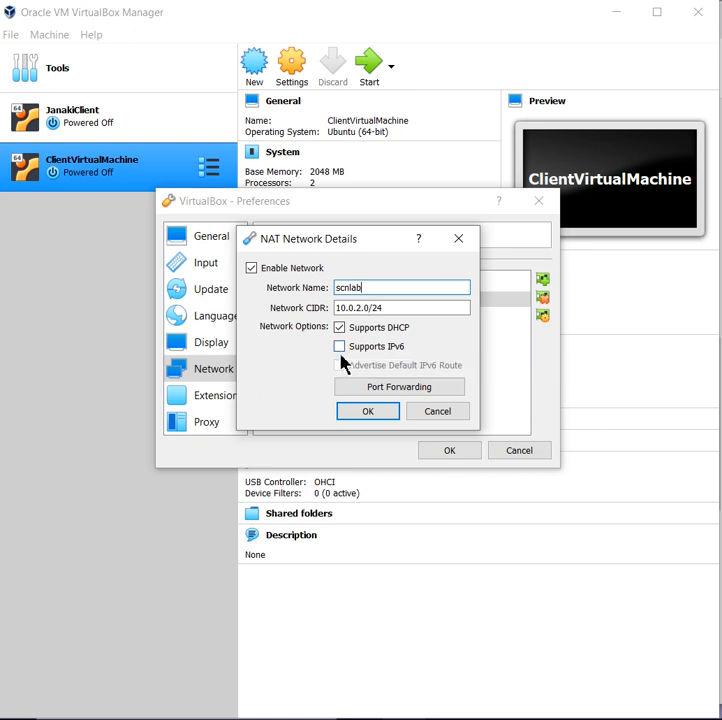
pyautogui.click(379, 415)
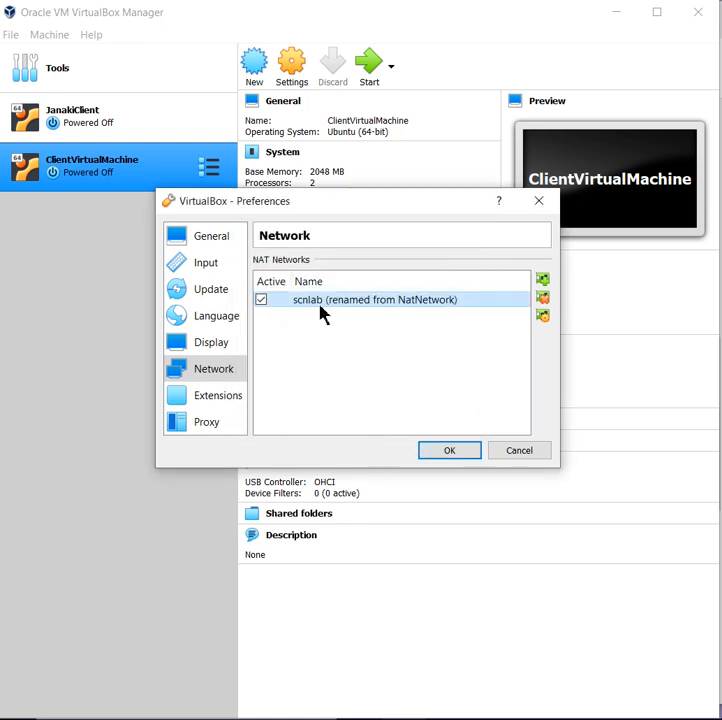
pyautogui.click(463, 453)
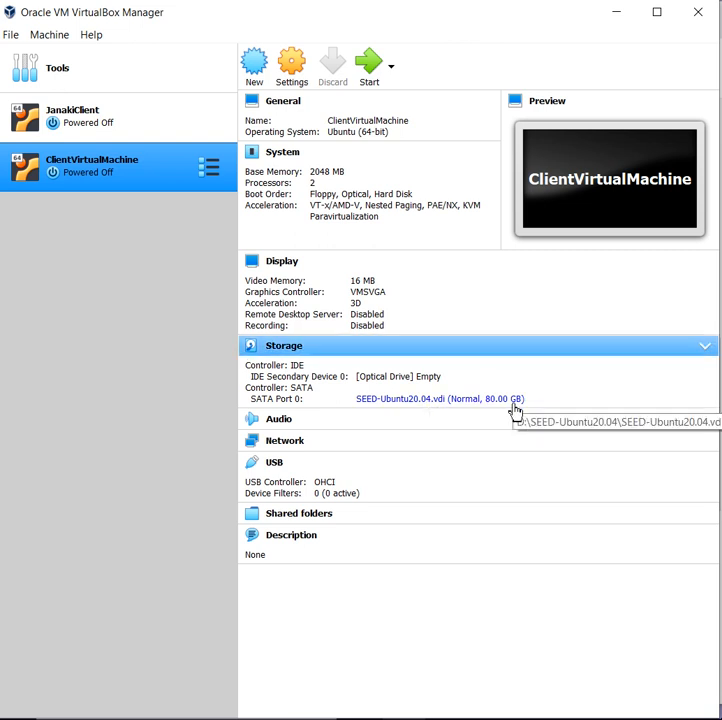
# Step: Select the scnlab NAT network for ClientVirtualMachine's Adapter 1 and accept the machine settings
pyautogui.click(296, 82)
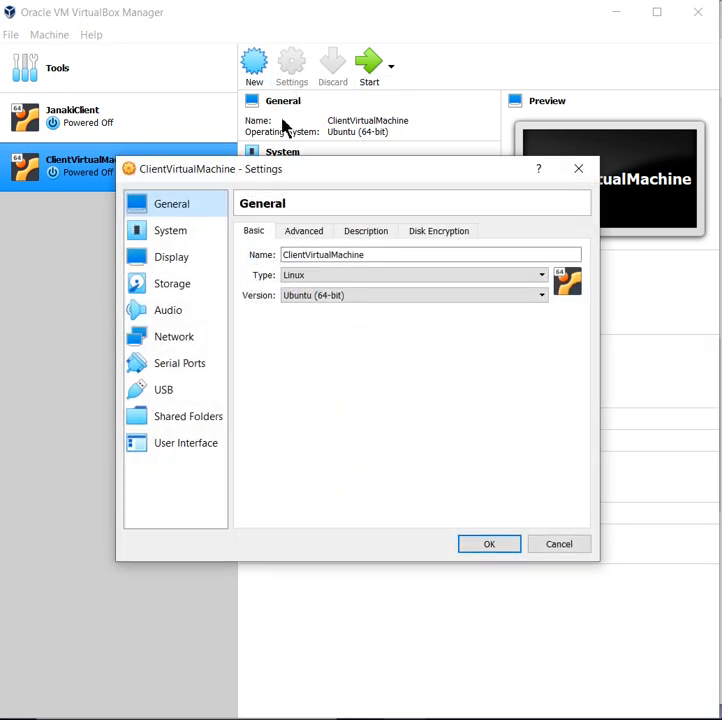
pyautogui.click(165, 338)
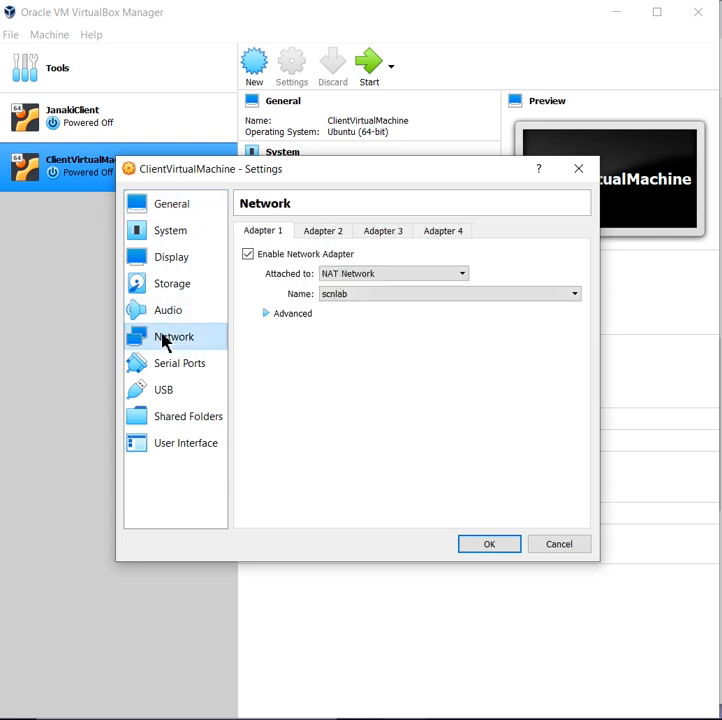
pyautogui.click(396, 300)
pyautogui.click(392, 309)
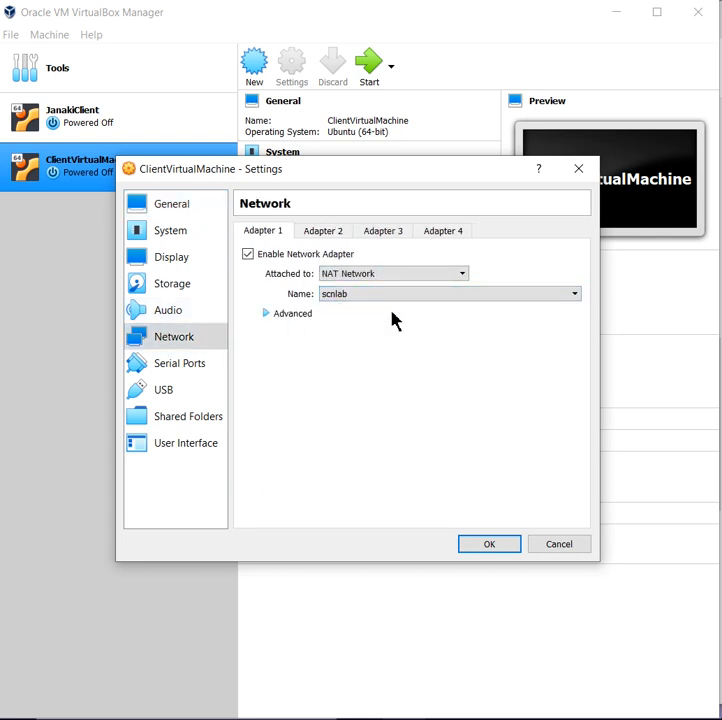
pyautogui.click(489, 549)
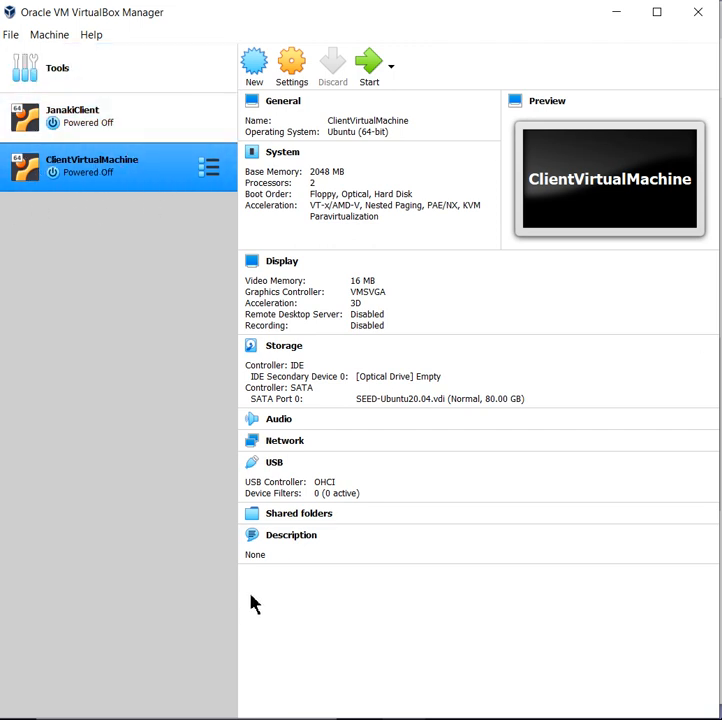
# Step: Clone ClientVirtualMachine as a full clone named ServerVirtualMachine
pyautogui.rightClick(137, 174)
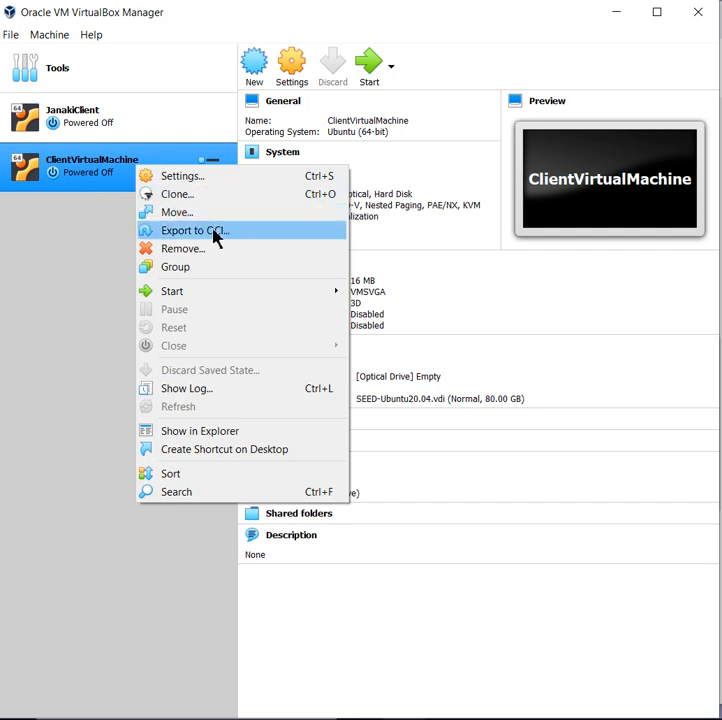
pyautogui.click(176, 200)
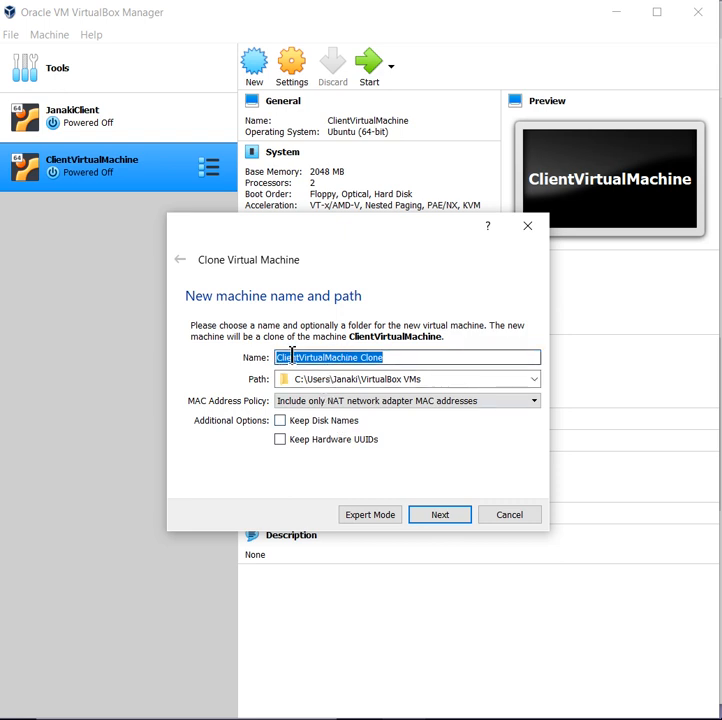
pyautogui.doubleClick(383, 359)
pyautogui.press('BackSpace')
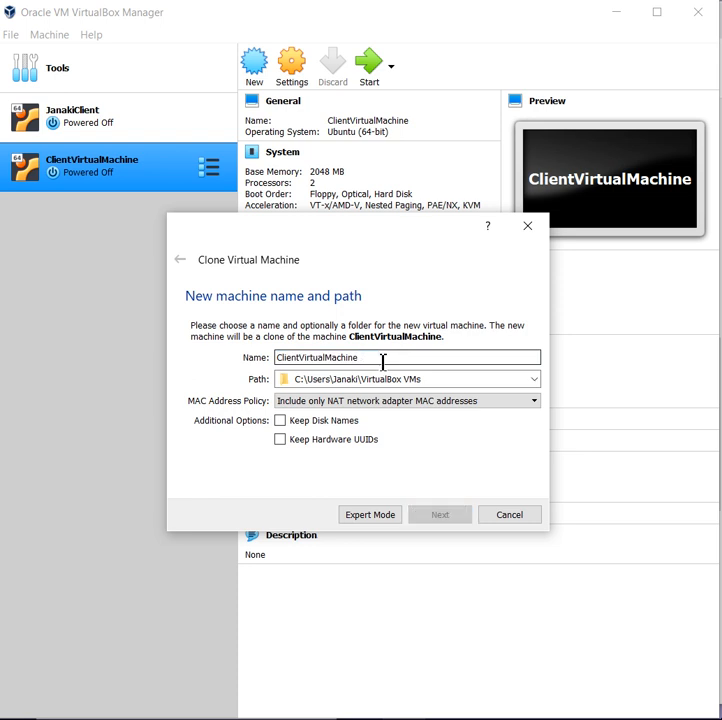
pyautogui.moveTo(299, 358); pyautogui.dragTo(238, 362)
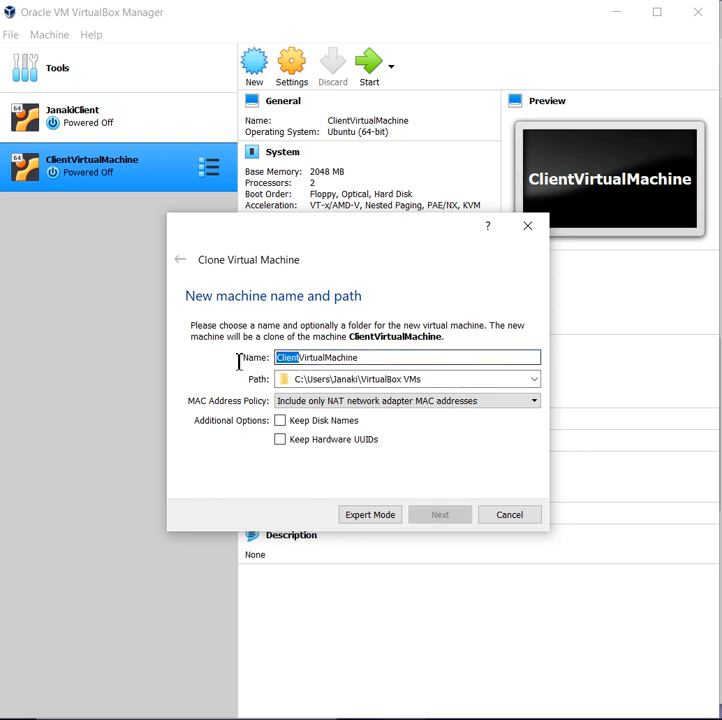
pyautogui.write('Server')
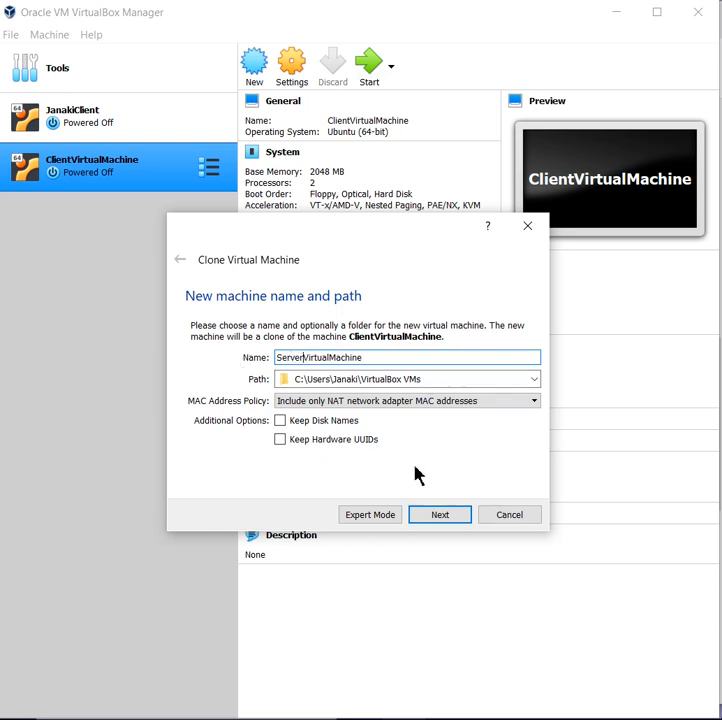
pyautogui.click(440, 516)
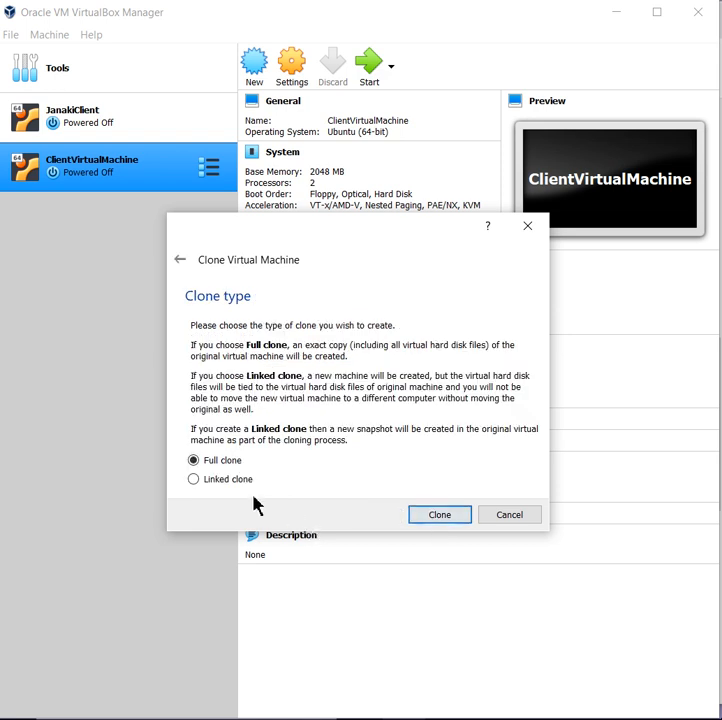
pyautogui.click(434, 515)
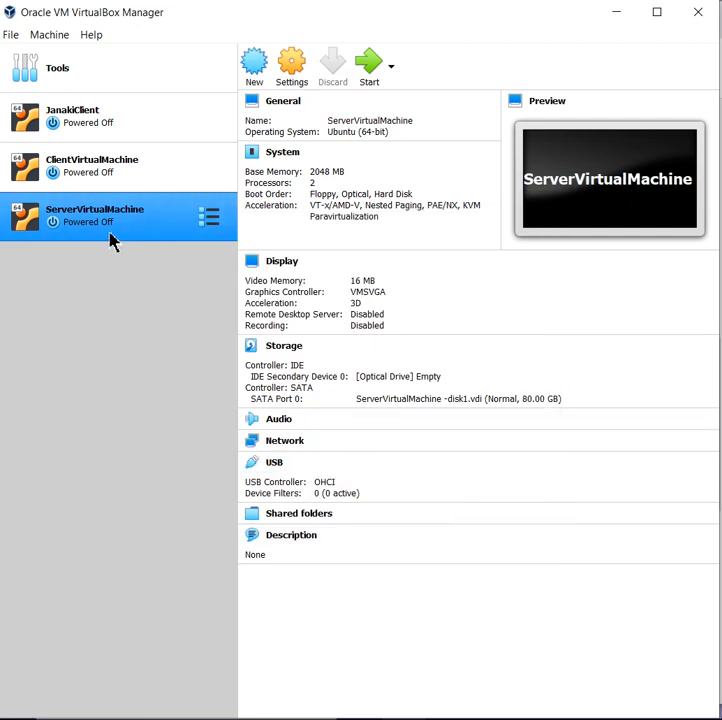
# Step: Start ClientVirtualMachine, dismiss the keyboard capture notice, and log in to the SEED account with its password
pyautogui.doubleClick(107, 168)
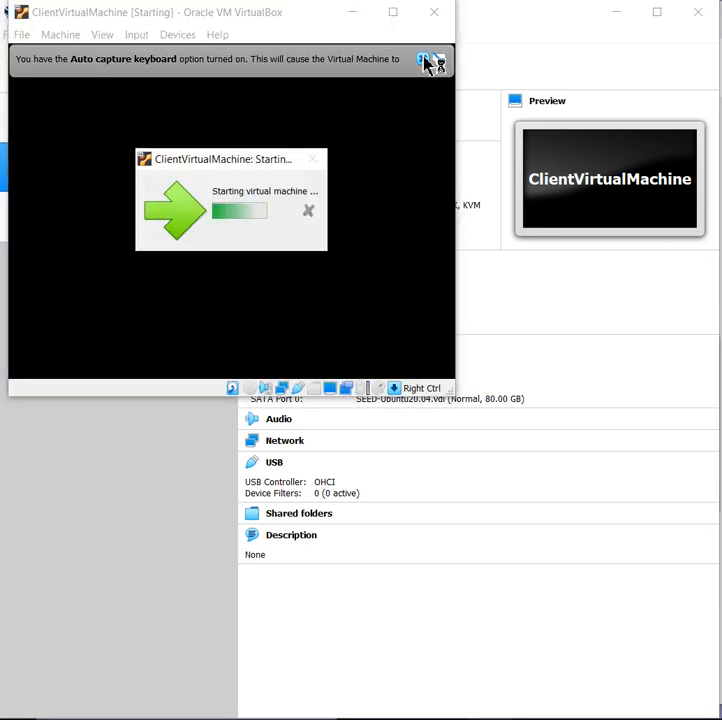
pyautogui.click(426, 60)
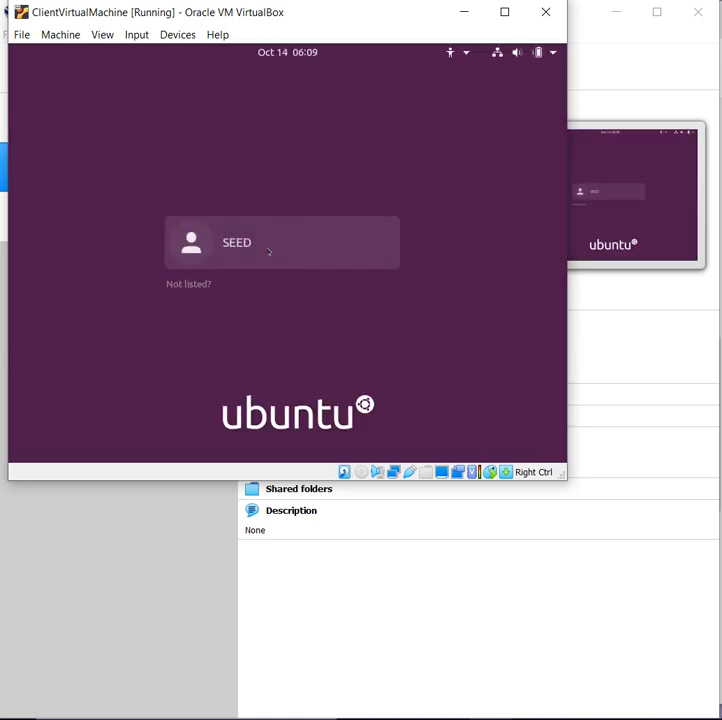
pyautogui.click(269, 250)
pyautogui.write('dees')
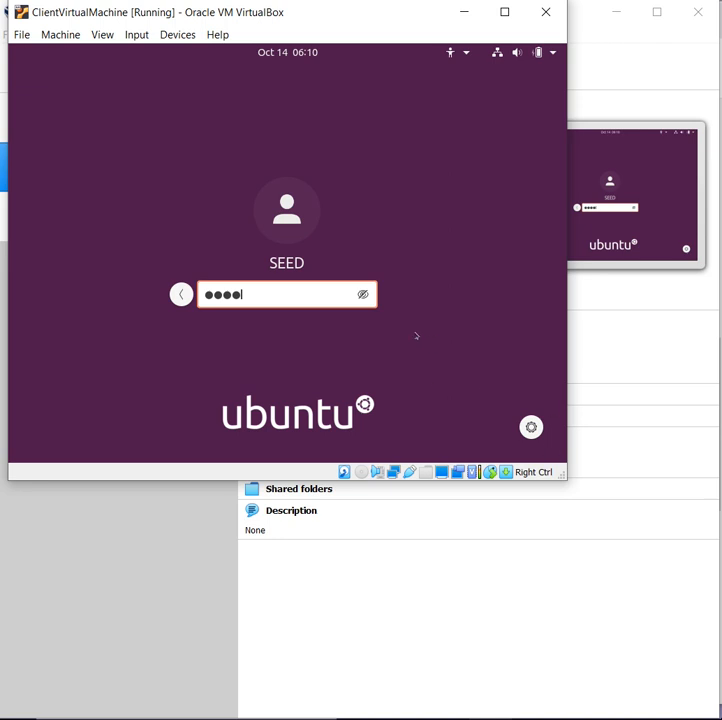
pyautogui.press('Return')
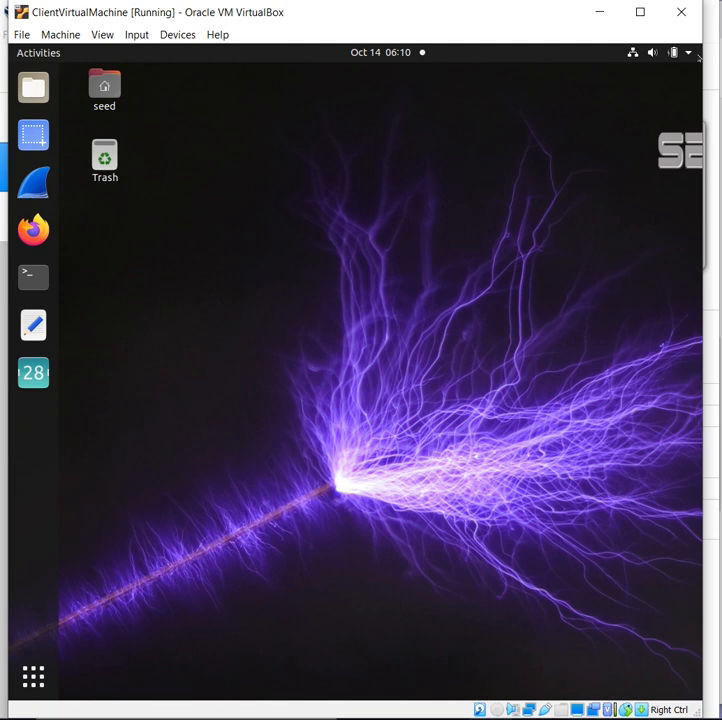
# Step: Shrink the ClientVirtualMachine window and open the Ubuntu system settings
pyautogui.moveTo(707, 56); pyautogui.dragTo(525, 68)
pyautogui.moveTo(507, 713); pyautogui.dragTo(464, 300)
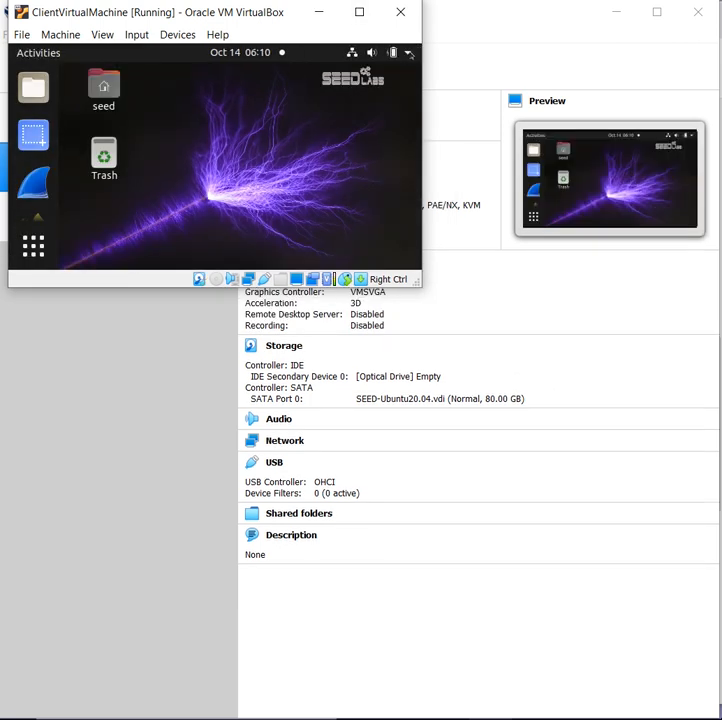
pyautogui.click(391, 52)
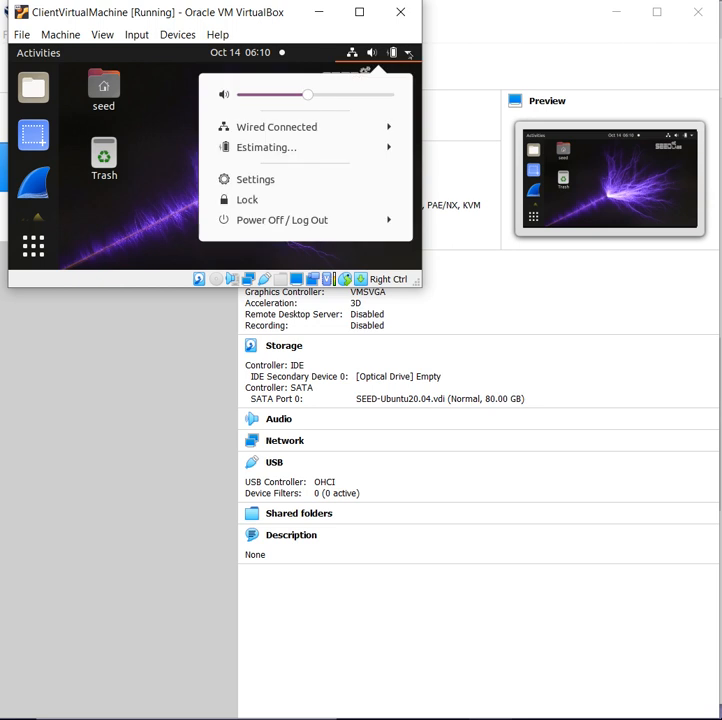
pyautogui.click(266, 180)
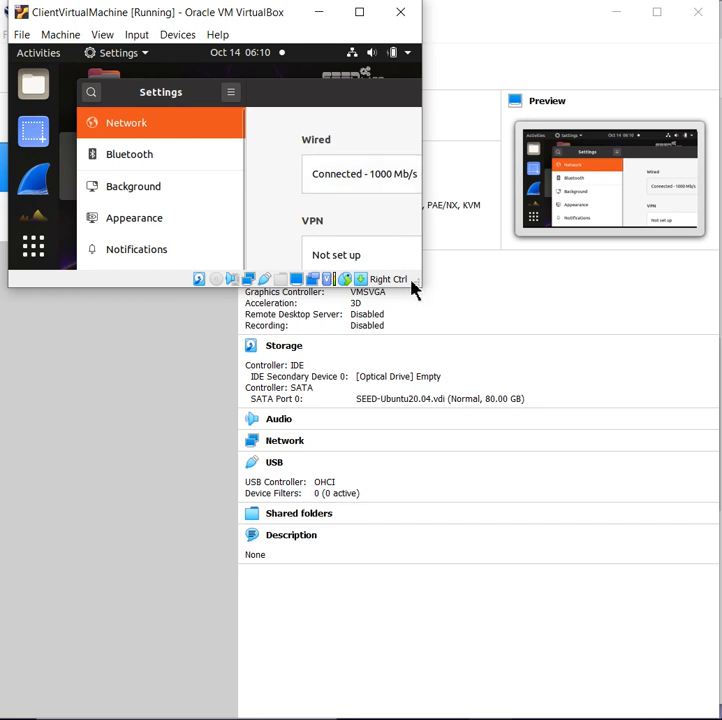
# Step: Enlarge the ClientVirtualMachine window to show the wired connection's switch, and look through the Ubuntu settings categories
pyautogui.moveTo(418, 284); pyautogui.dragTo(586, 348)
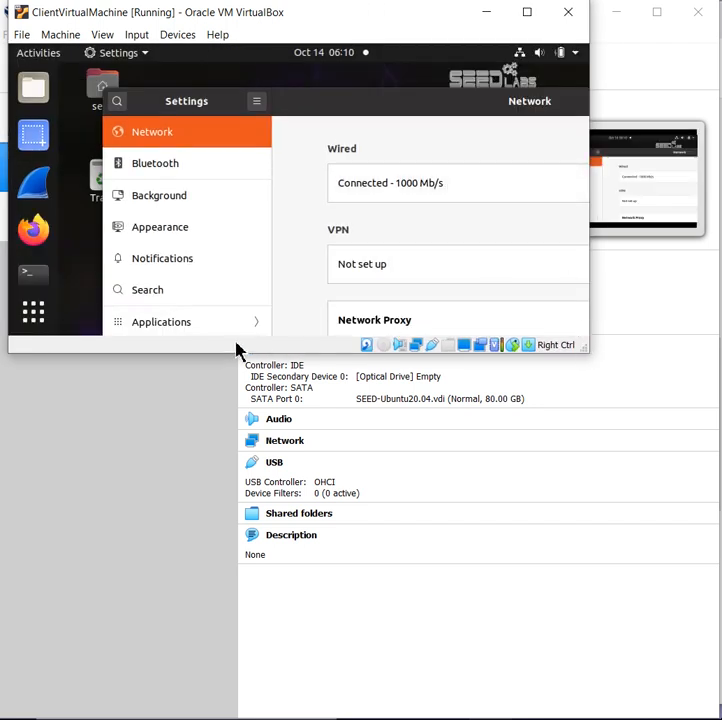
pyautogui.scroll(-2, 264, 303)
pyautogui.scroll(-1, 264, 303)
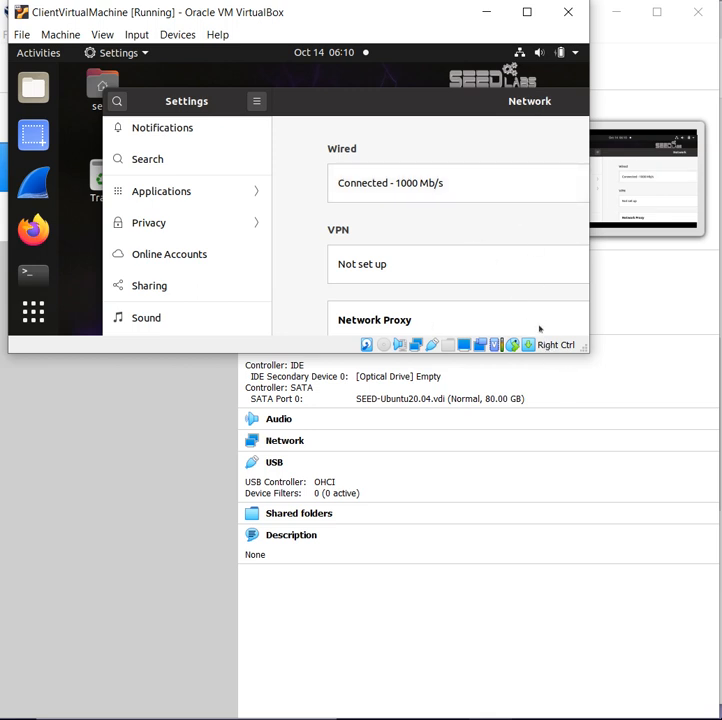
pyautogui.moveTo(591, 351); pyautogui.dragTo(697, 368)
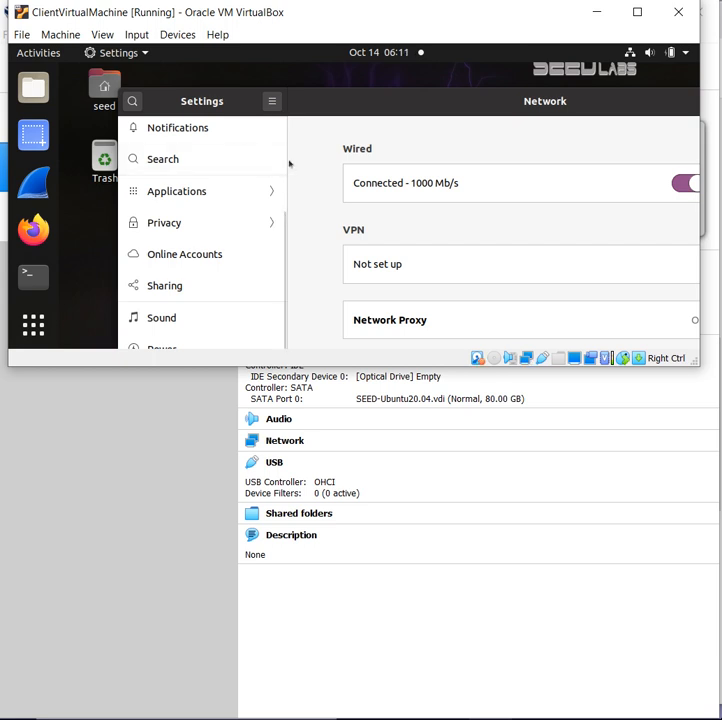
pyautogui.moveTo(284, 175); pyautogui.dragTo(244, 165)
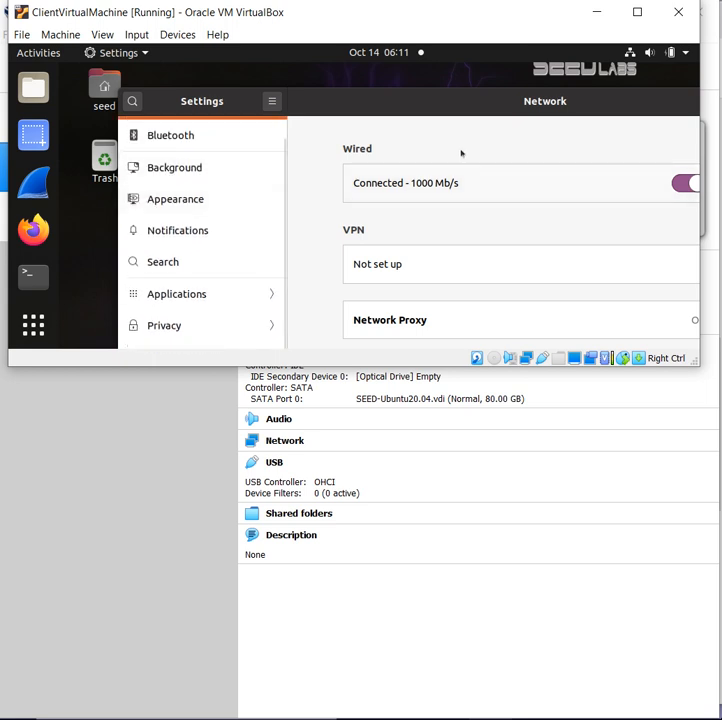
pyautogui.scroll(1, 276, 203)
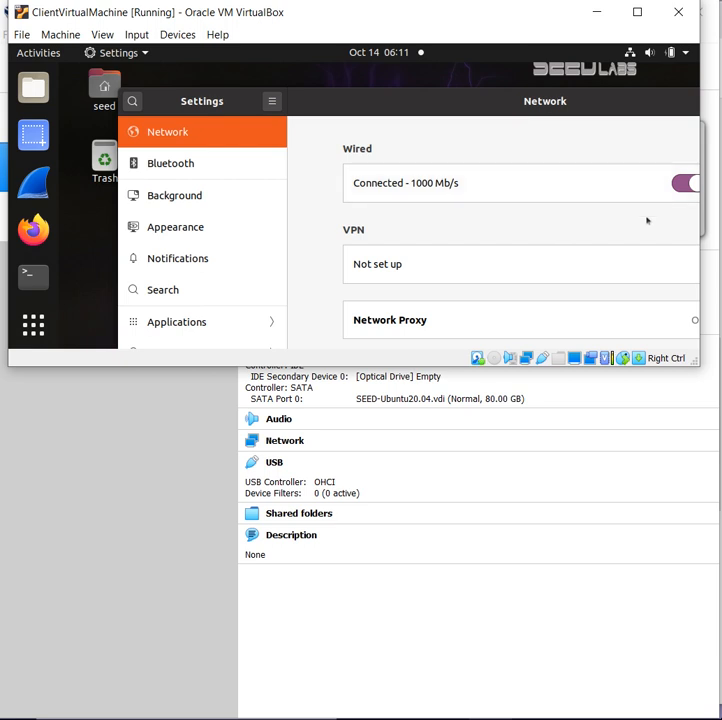
# Step: Examine the wired connection's address details in ClientVirtualMachine, cancel the details dialog, and minimize Settings
pyautogui.moveTo(699, 372); pyautogui.dragTo(696, 714)
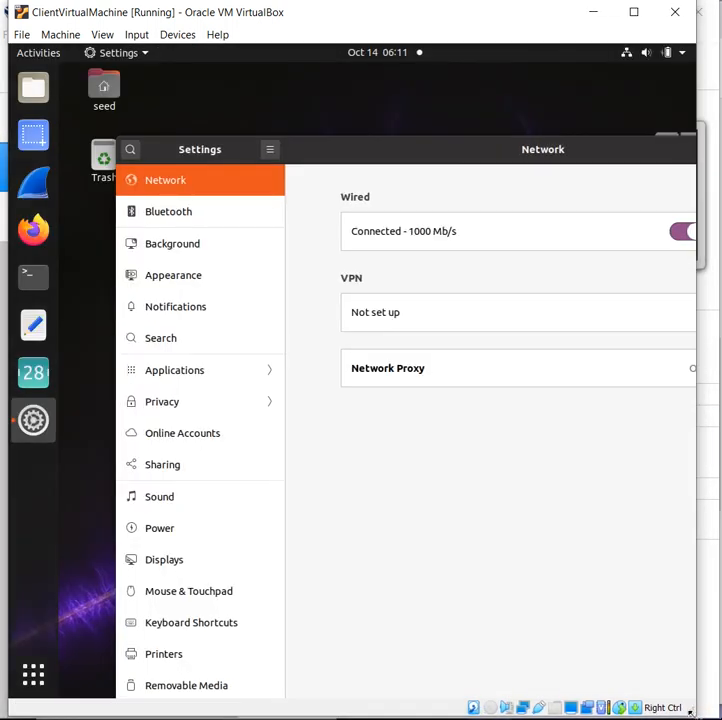
pyautogui.moveTo(376, 139); pyautogui.dragTo(255, 64)
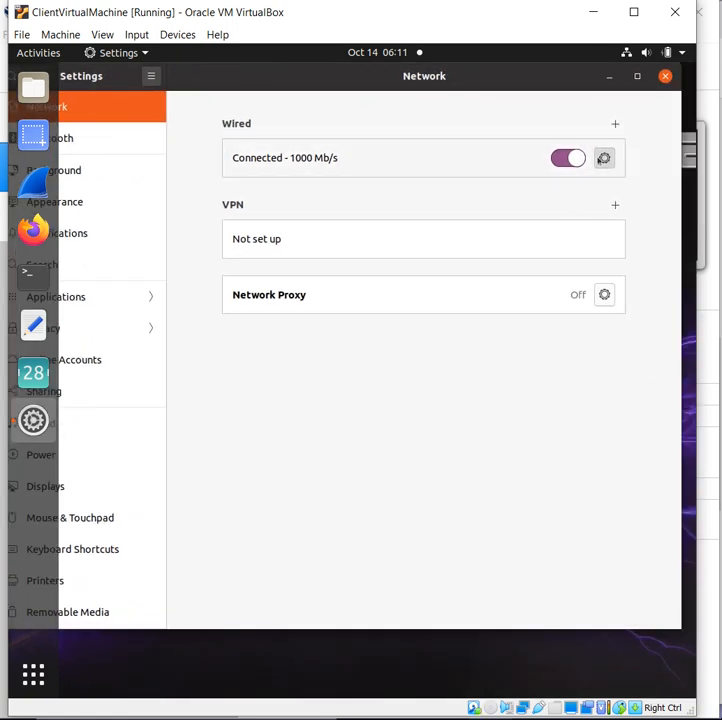
pyautogui.click(604, 158)
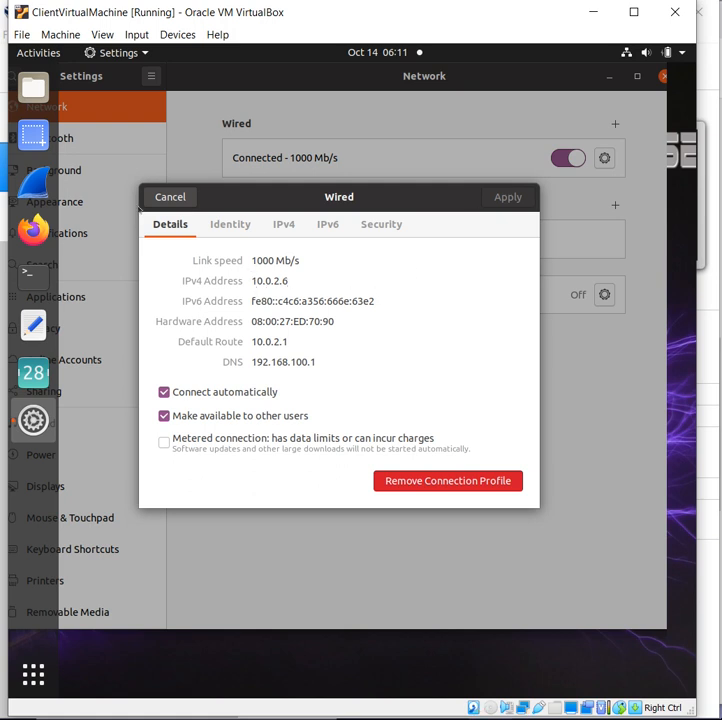
pyautogui.click(157, 199)
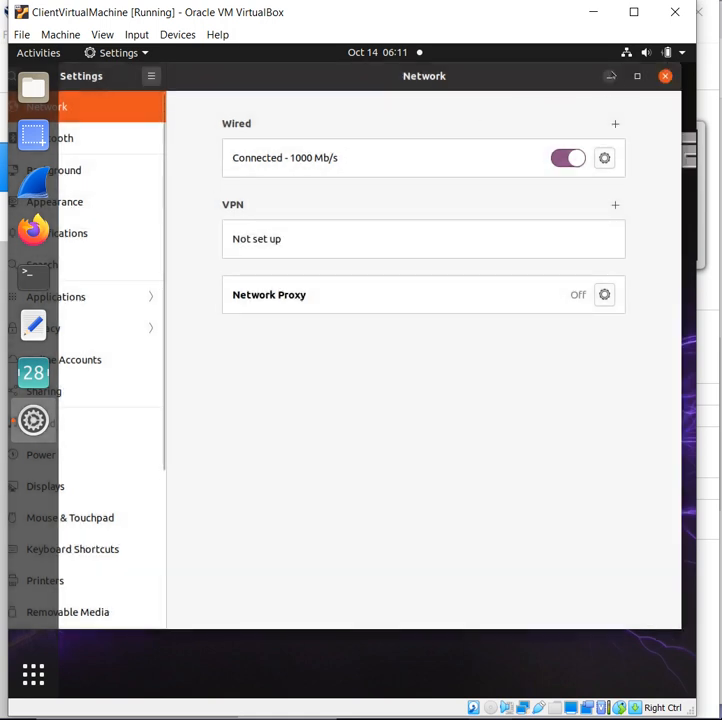
pyautogui.click(610, 76)
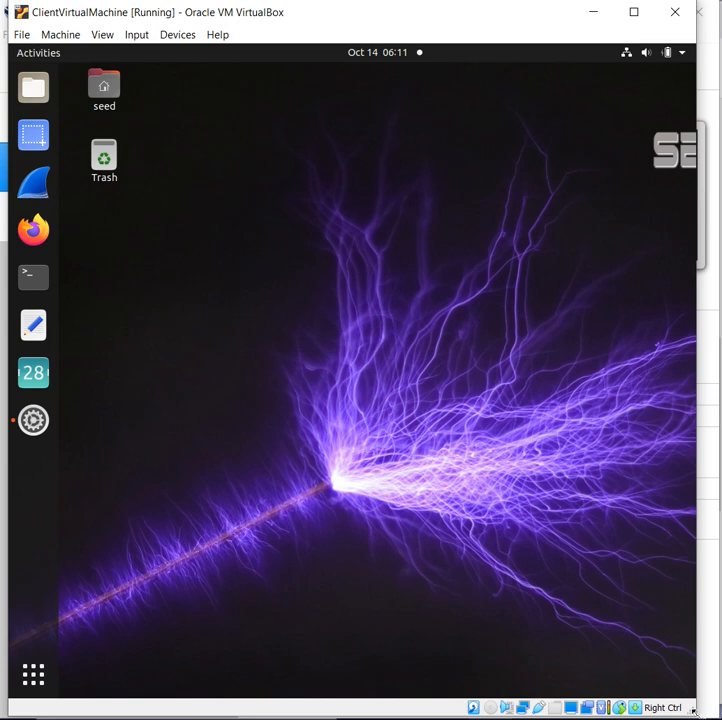
# Step: Move the shrunken ClientVirtualMachine window aside, start ServerVirtualMachine, and log in to the SEED account with its password
pyautogui.moveTo(693, 710); pyautogui.dragTo(520, 318)
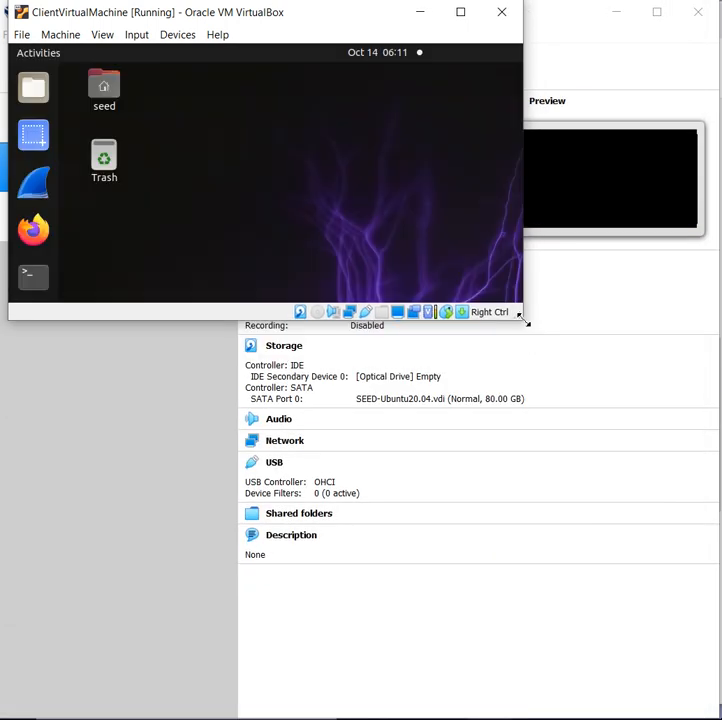
pyautogui.moveTo(314, 21); pyautogui.dragTo(437, 61)
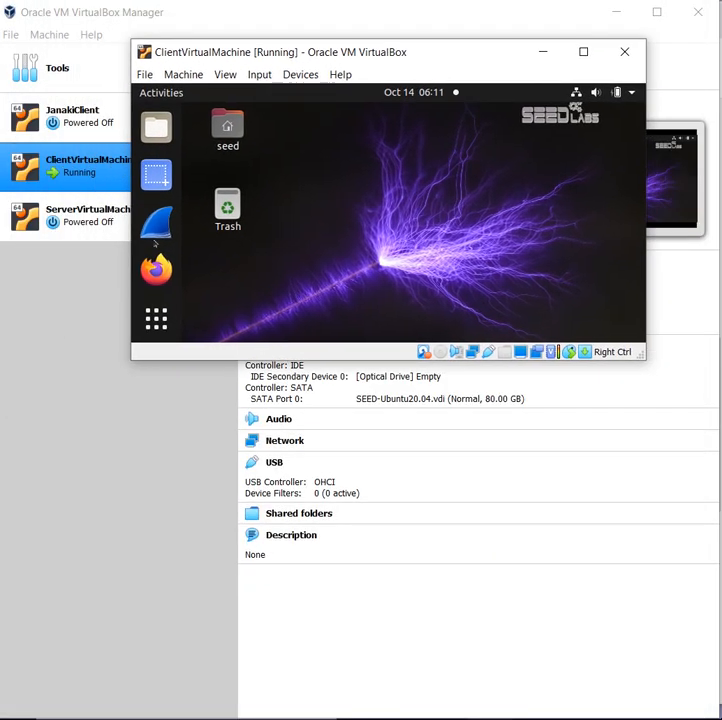
pyautogui.click(87, 221)
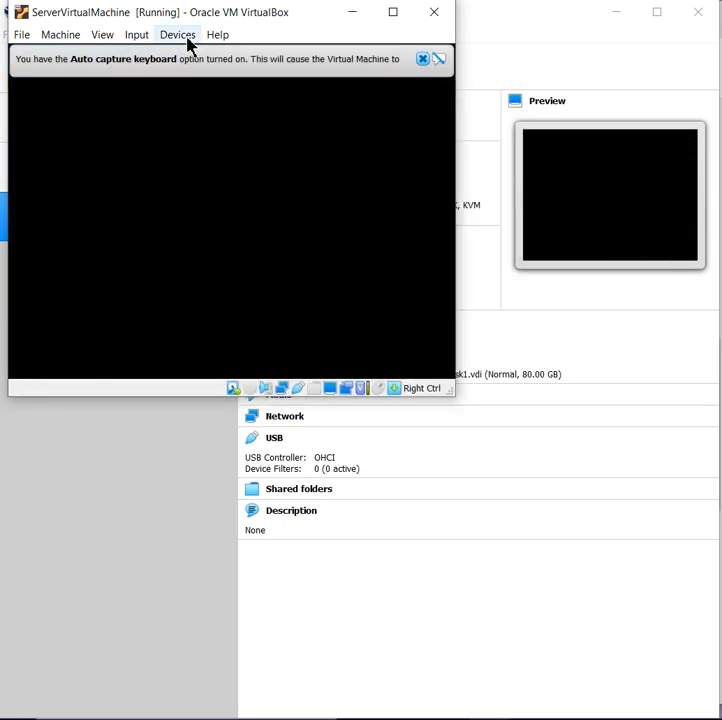
pyautogui.click(424, 60)
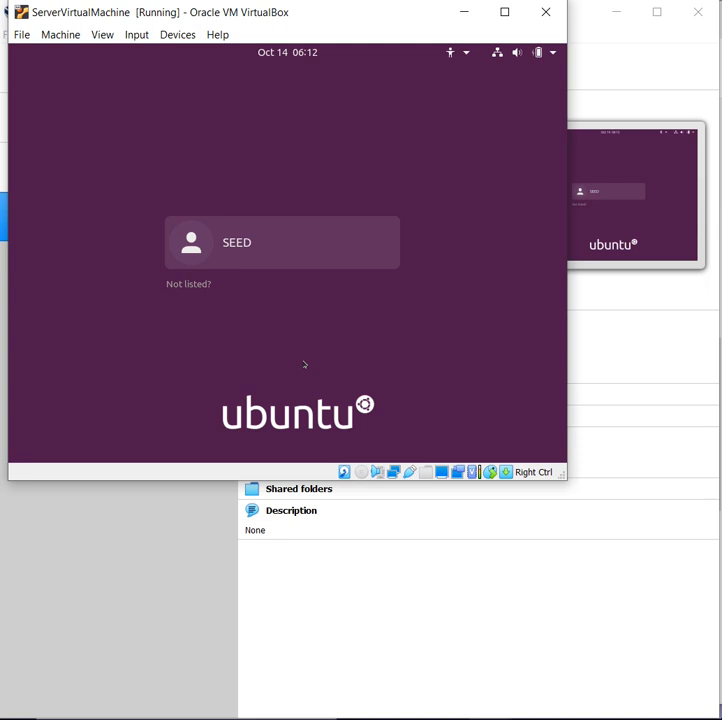
pyautogui.click(298, 251)
pyautogui.write('dees')
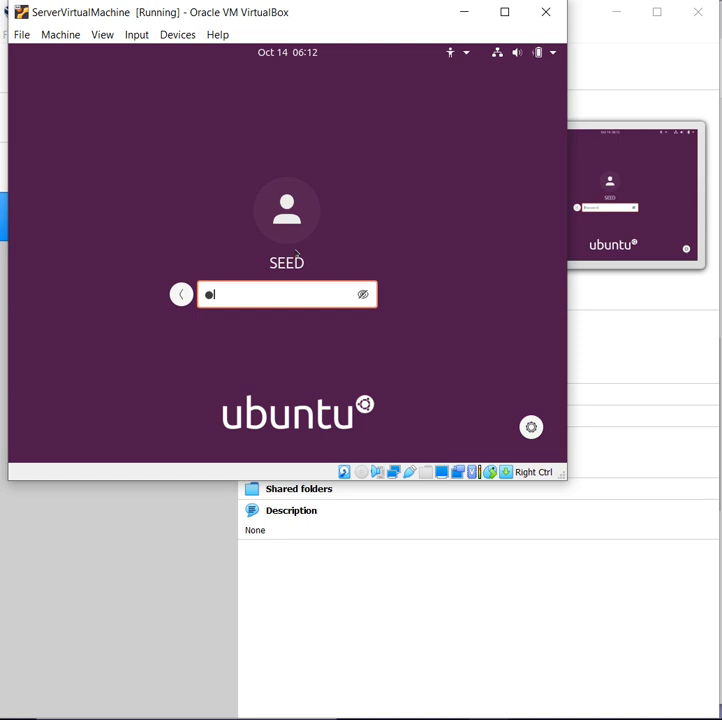
pyautogui.press('Return')
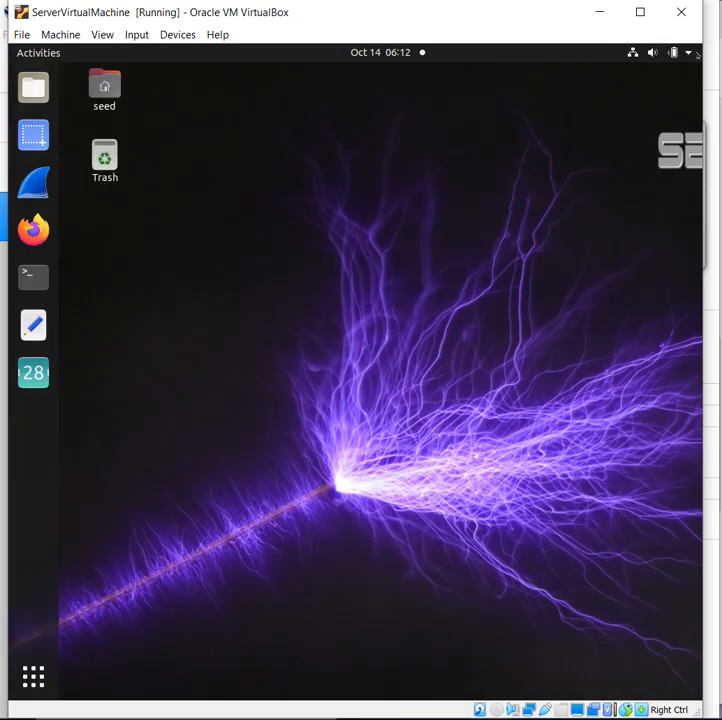
# Step: Open the wired connection's details in ServerVirtualMachine, check its IPv4 and hardware addresses, then close the details and minimize Settings
pyautogui.click(689, 55)
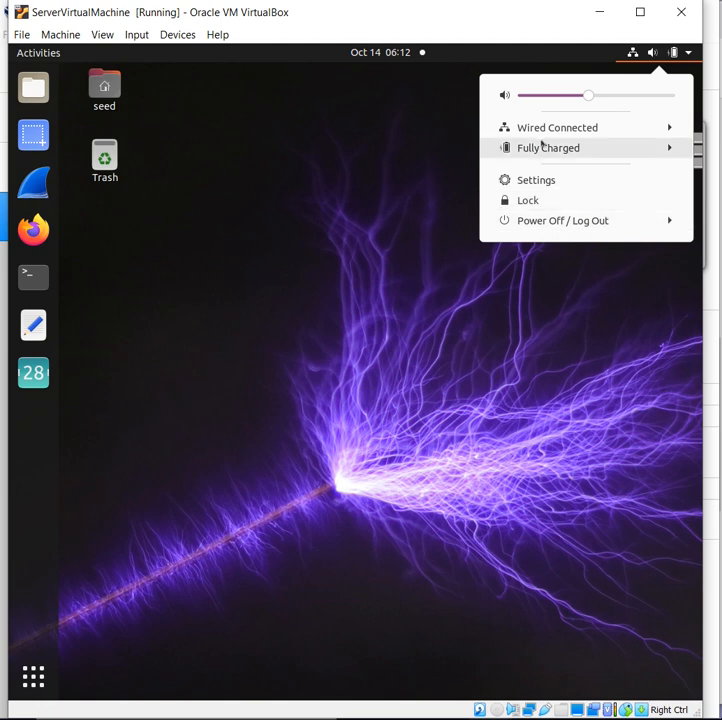
pyautogui.click(537, 181)
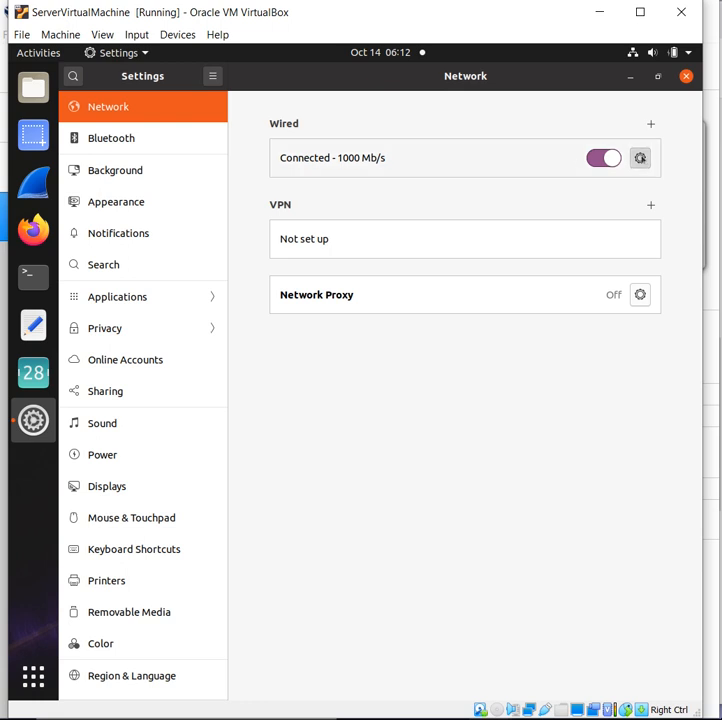
pyautogui.click(640, 158)
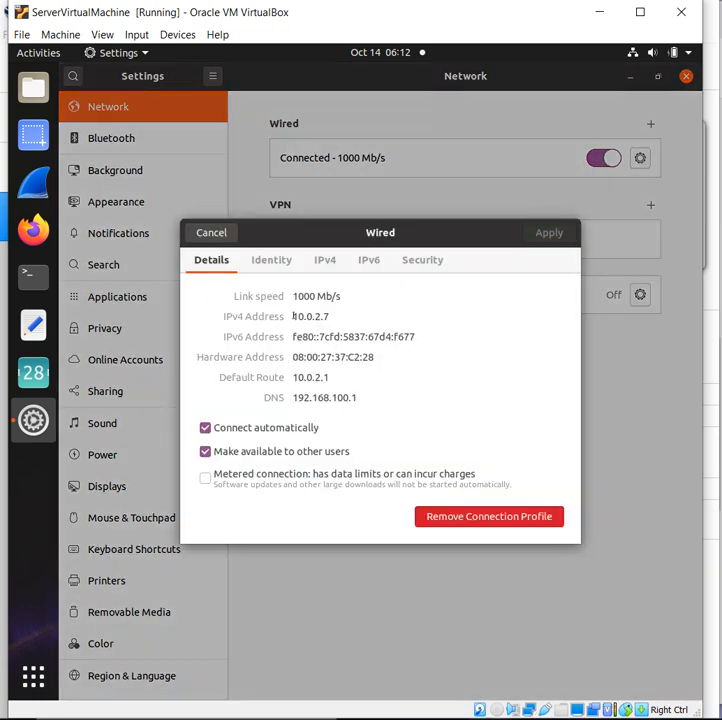
pyautogui.moveTo(295, 316); pyautogui.dragTo(330, 314)
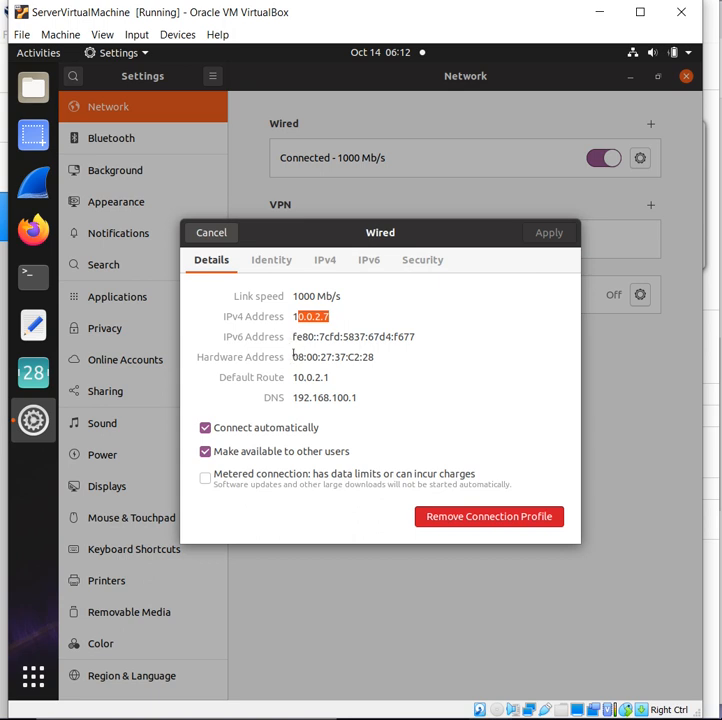
pyautogui.moveTo(294, 356); pyautogui.dragTo(390, 359)
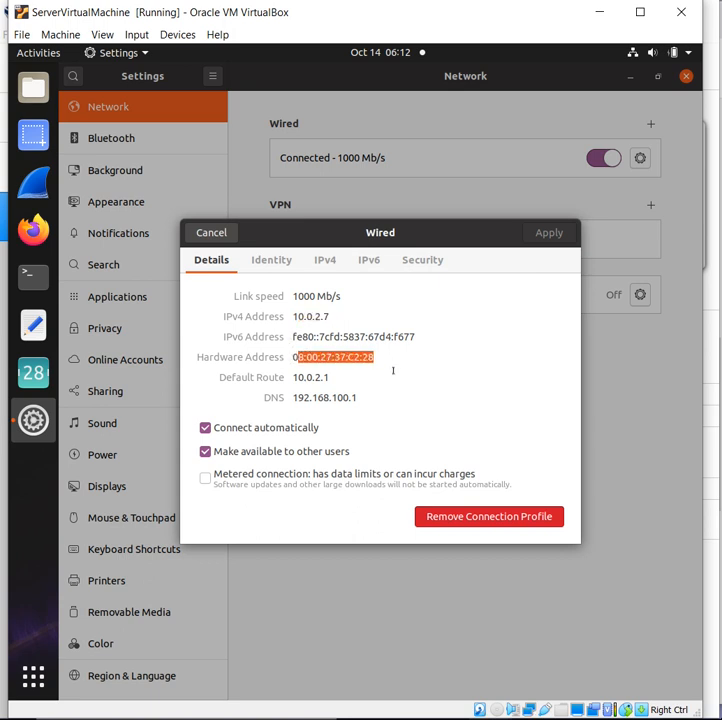
pyautogui.click(215, 243)
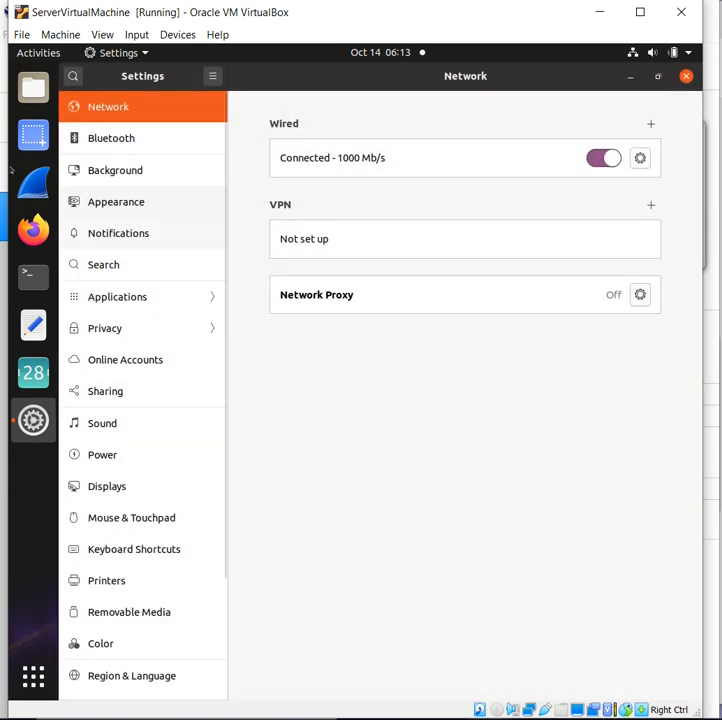
pyautogui.click(630, 76)
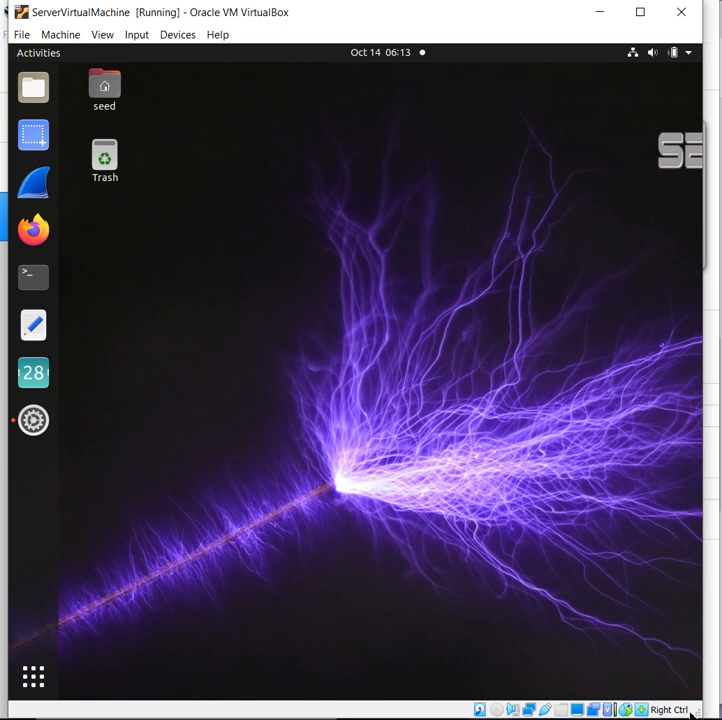
# Step: Shrink the ServerVirtualMachine window, move it below the machine list, and bring the ClientVirtualMachine window to the front
pyautogui.moveTo(704, 716); pyautogui.dragTo(484, 420)
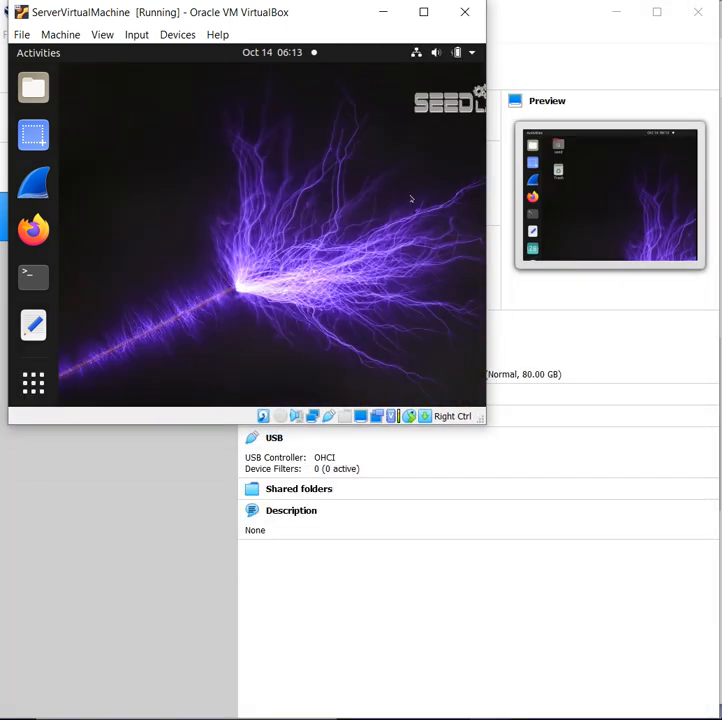
pyautogui.moveTo(334, 19); pyautogui.dragTo(437, 300)
pyautogui.keyDown('ctrl'); pyautogui.click(128, 182); pyautogui.keyUp('ctrl')
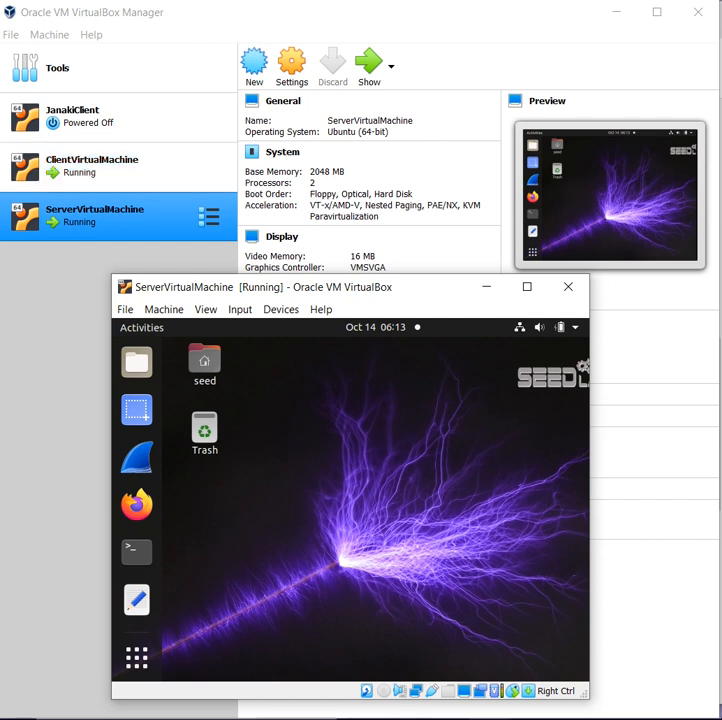
pyautogui.click(490, 719)
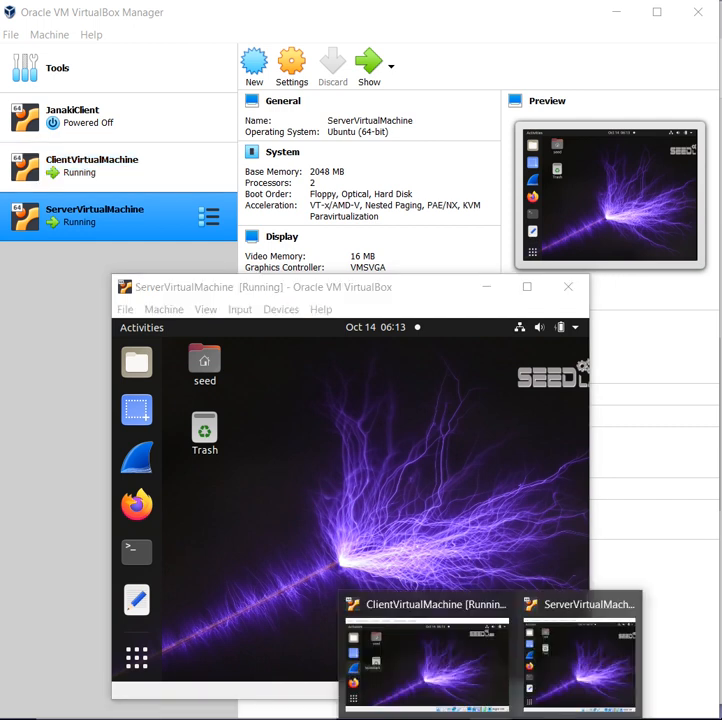
pyautogui.click(419, 669)
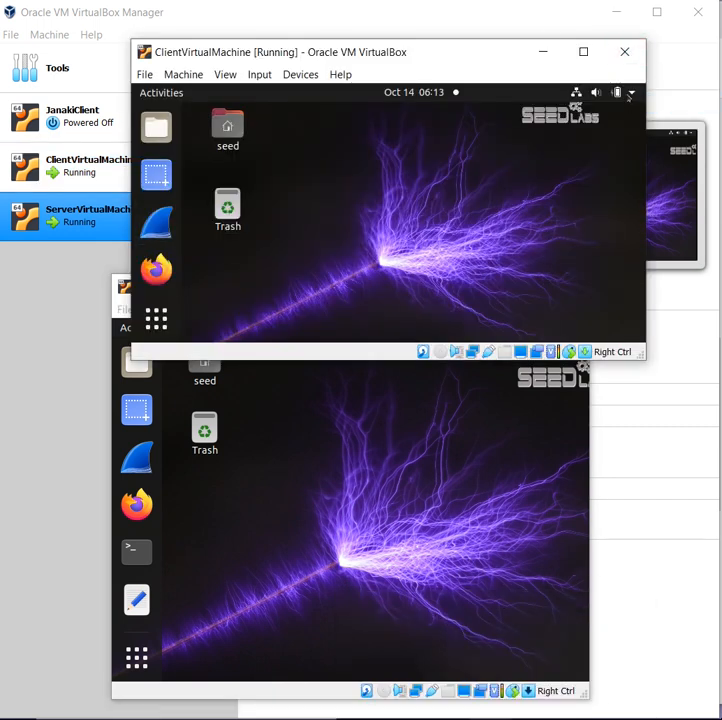
# Step: Reopen the wired connection's details in ClientVirtualMachine, check its IPv4 address, and close the details and Settings
pyautogui.click(629, 95)
pyautogui.click(478, 219)
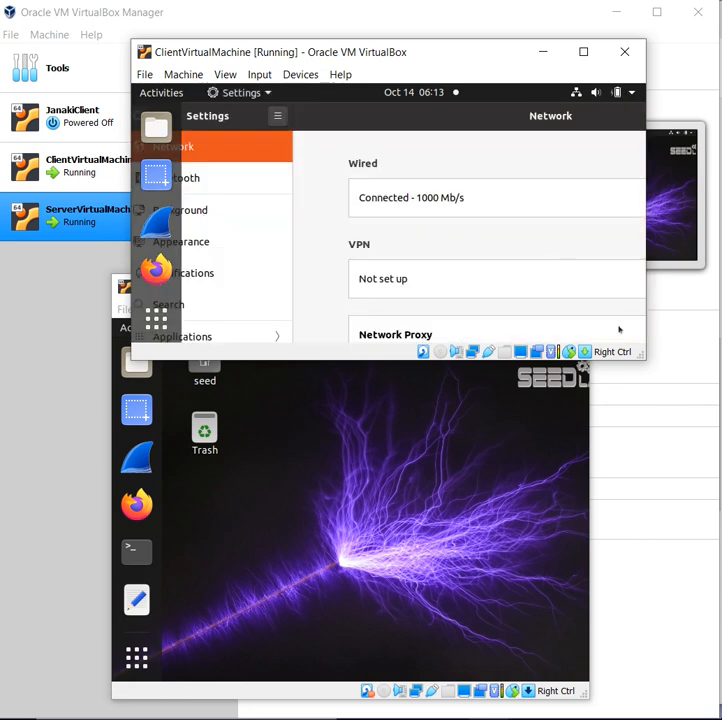
pyautogui.moveTo(645, 363); pyautogui.dragTo(686, 532)
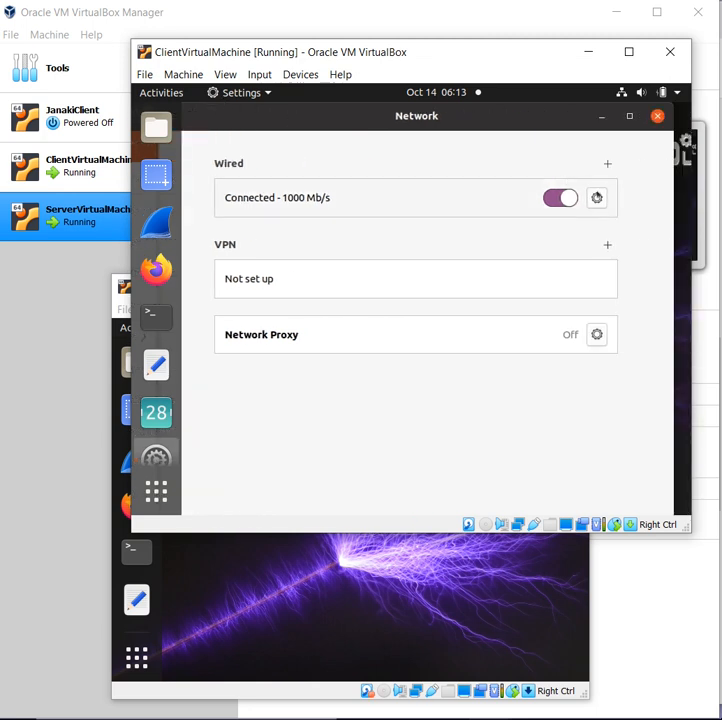
pyautogui.click(596, 197)
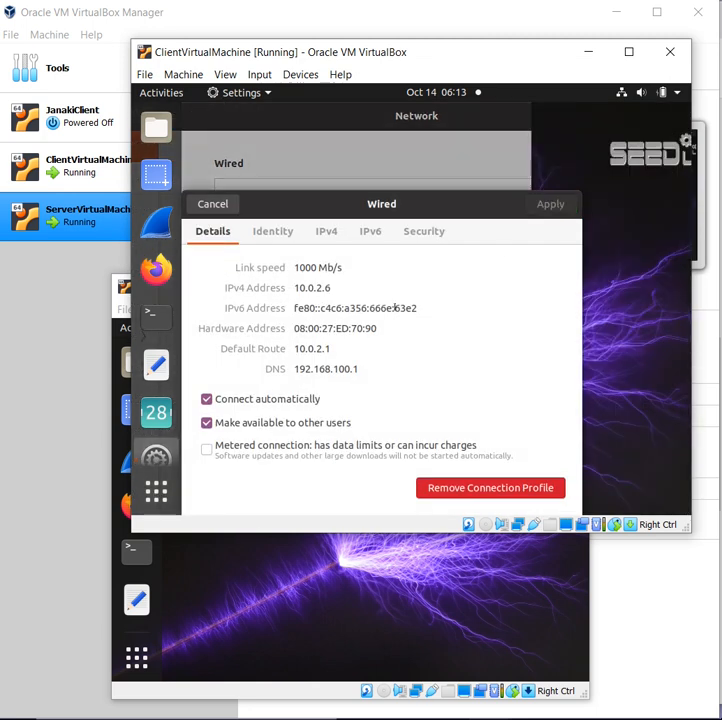
pyautogui.moveTo(334, 287); pyautogui.dragTo(292, 287)
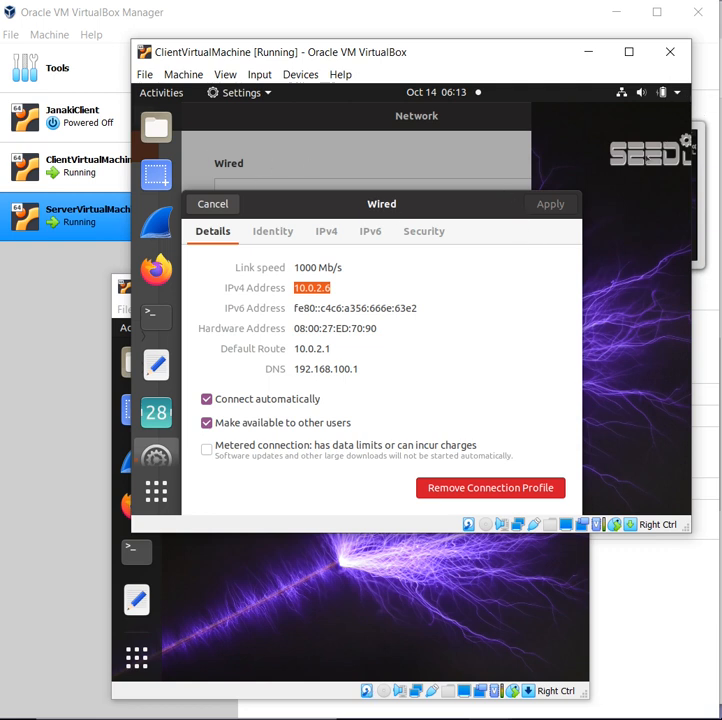
pyautogui.moveTo(688, 531); pyautogui.dragTo(705, 714)
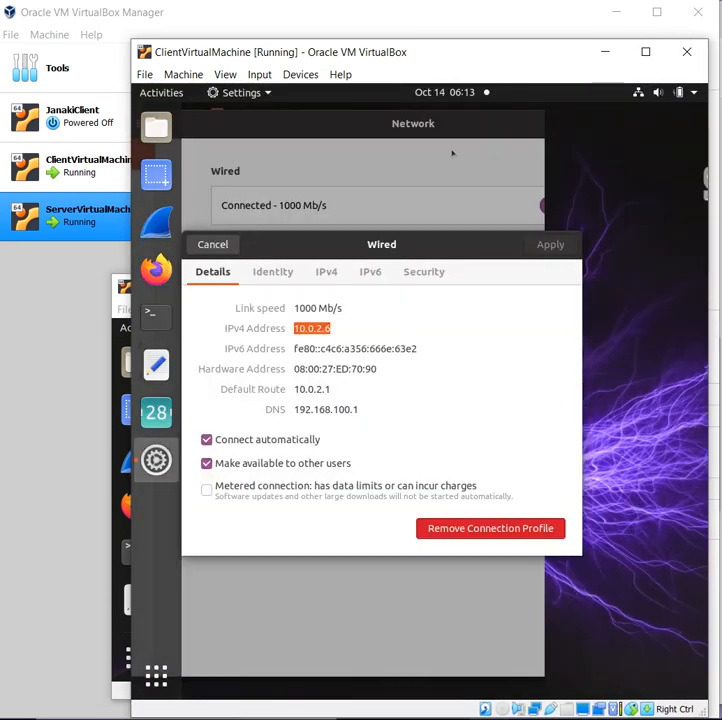
pyautogui.click(214, 244)
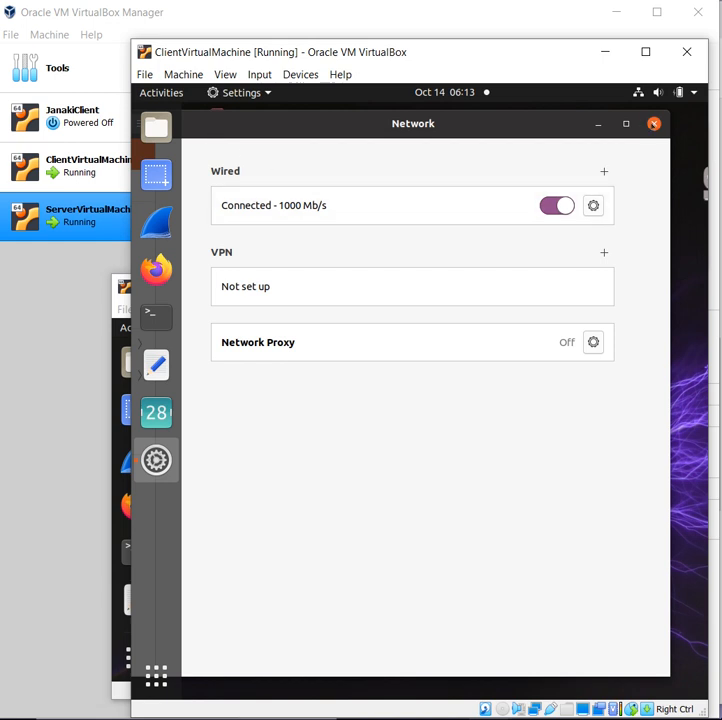
pyautogui.click(654, 123)
# Step: Power off ClientVirtualMachine from within Ubuntu
pyautogui.click(693, 93)
pyautogui.click(606, 261)
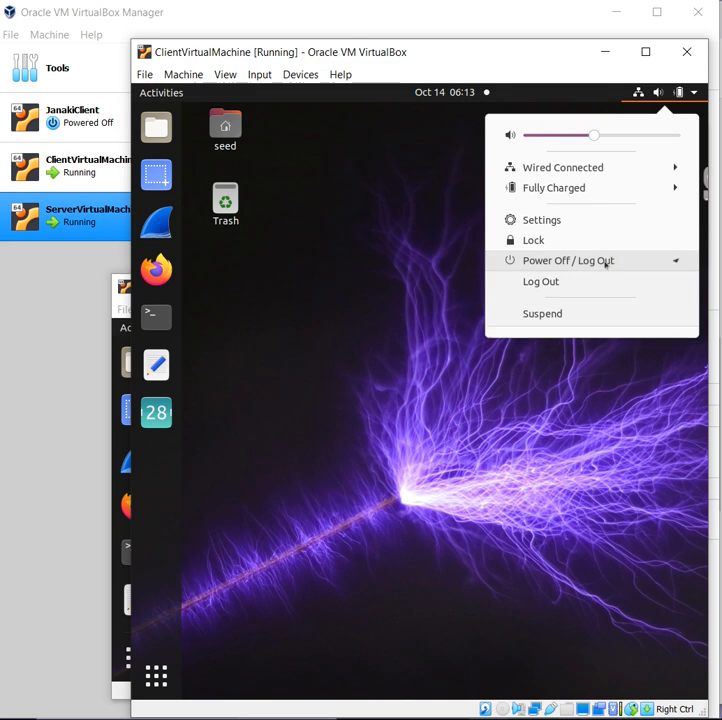
pyautogui.click(548, 336)
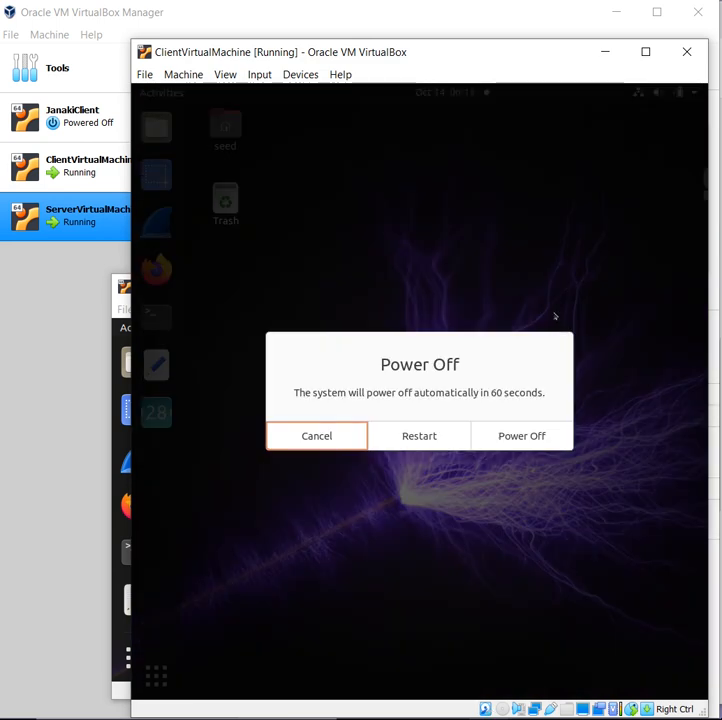
pyautogui.click(527, 436)
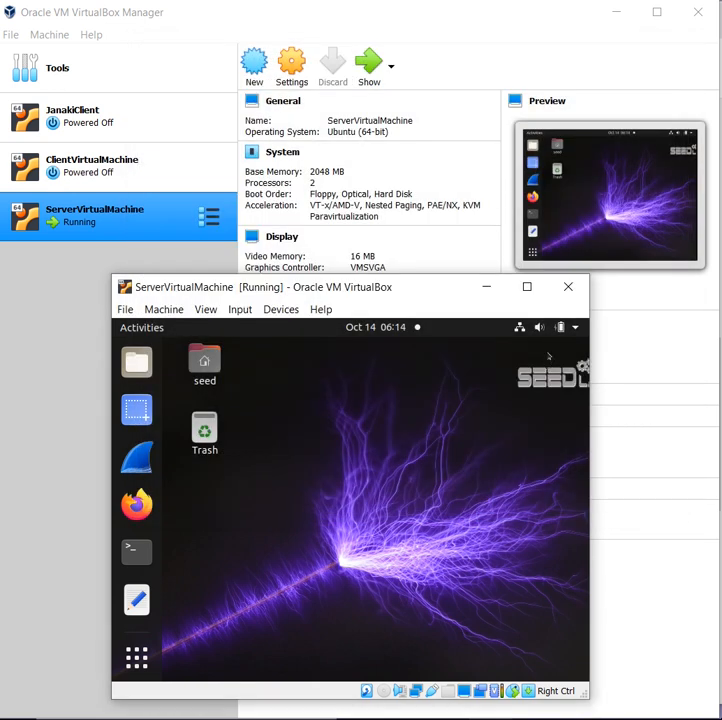
# Step: Power off ServerVirtualMachine from within Ubuntu
pyautogui.click(577, 328)
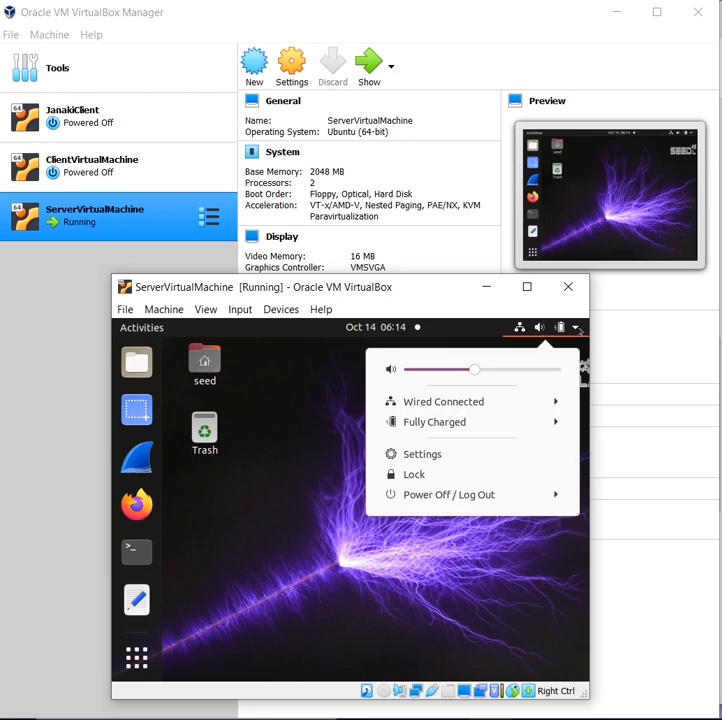
pyautogui.click(492, 494)
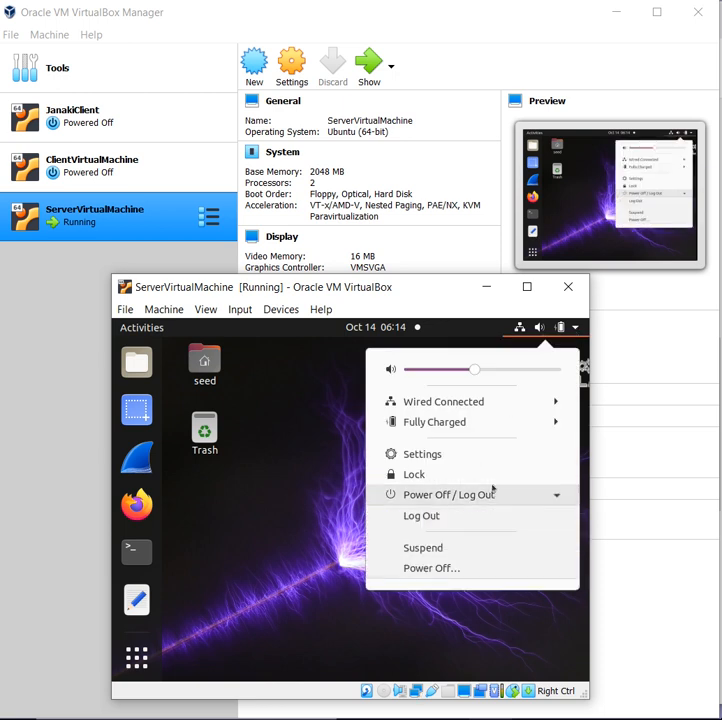
pyautogui.click(452, 567)
pyautogui.click(414, 550)
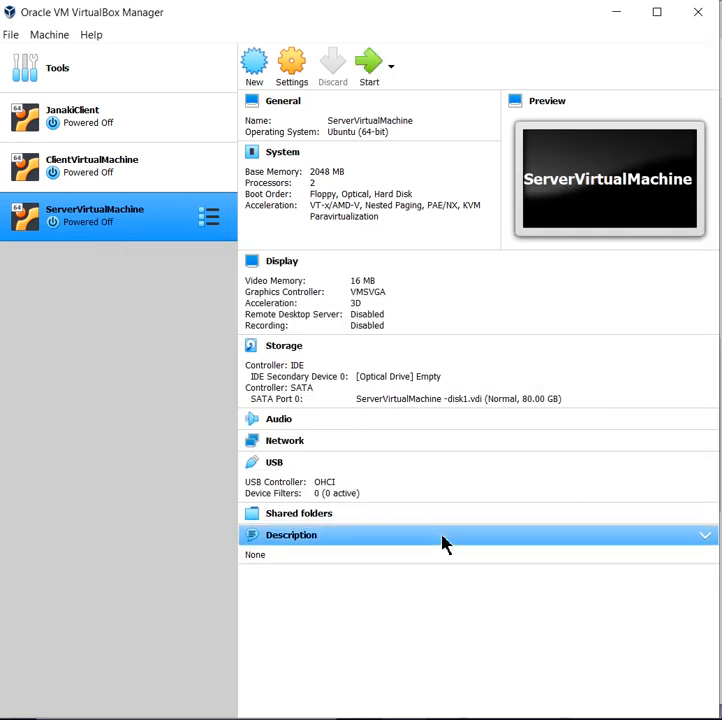
pyautogui.rightClick(445, 543)
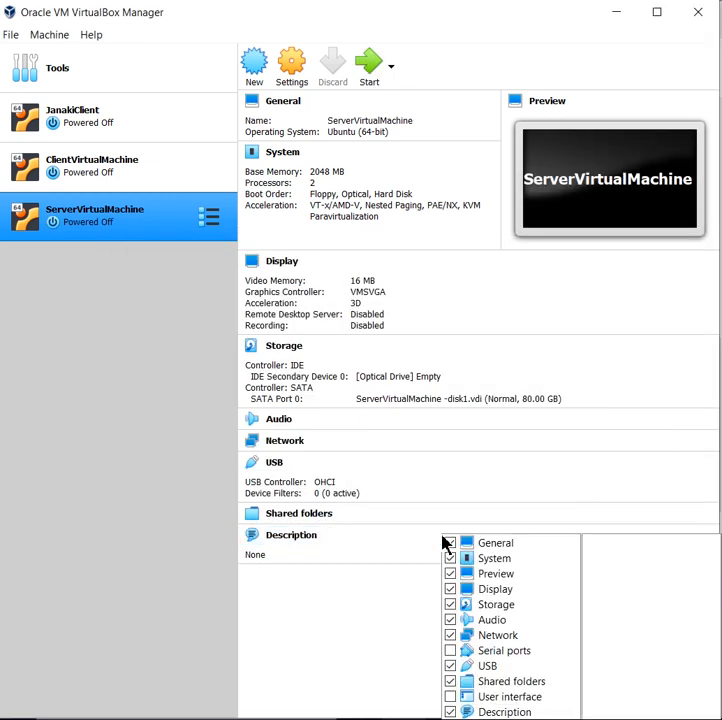